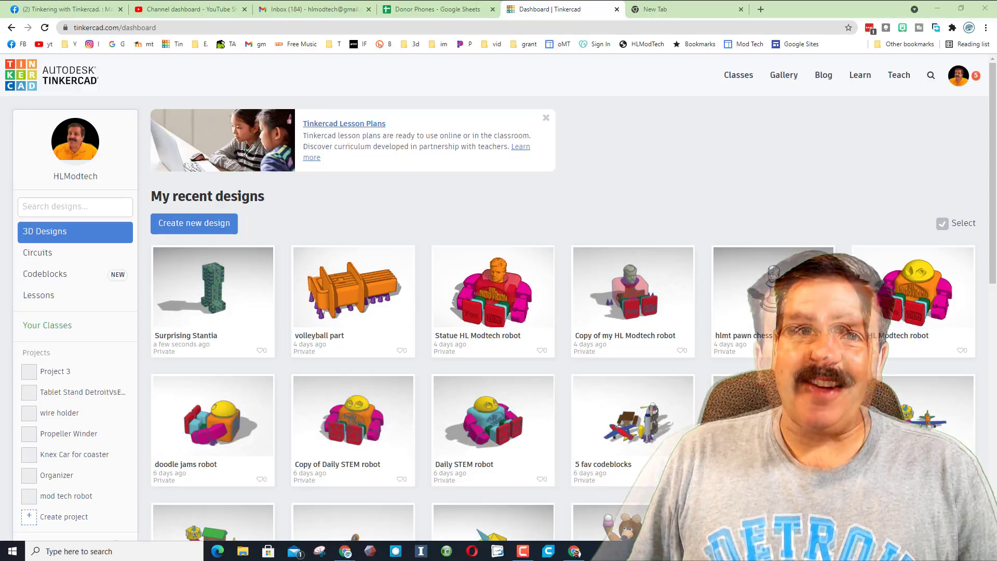
# Step: Create a new 3D design and rename it "creeper mdh"
pyautogui.click(186, 225)
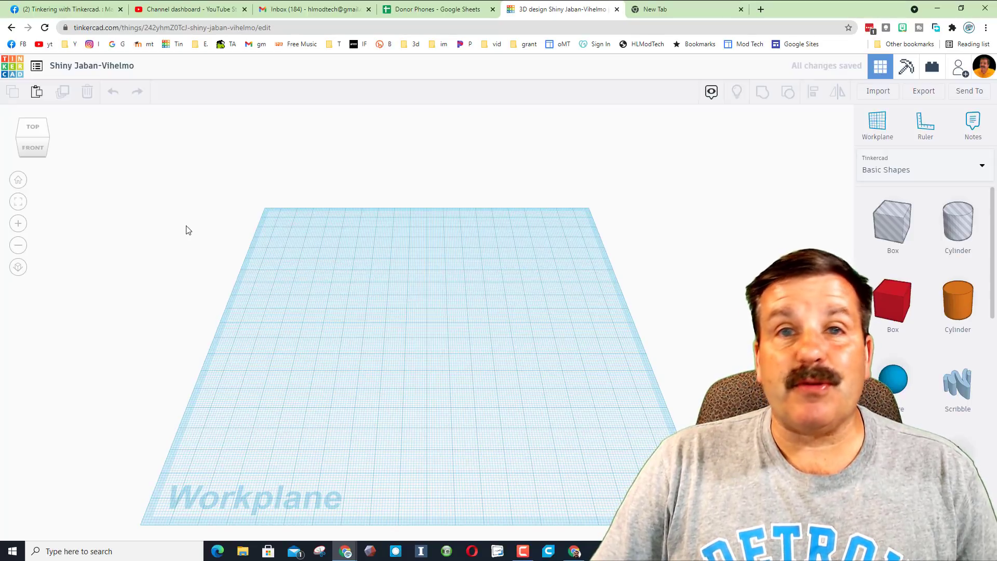
pyautogui.click(109, 67)
pyautogui.write('creeper mdh')
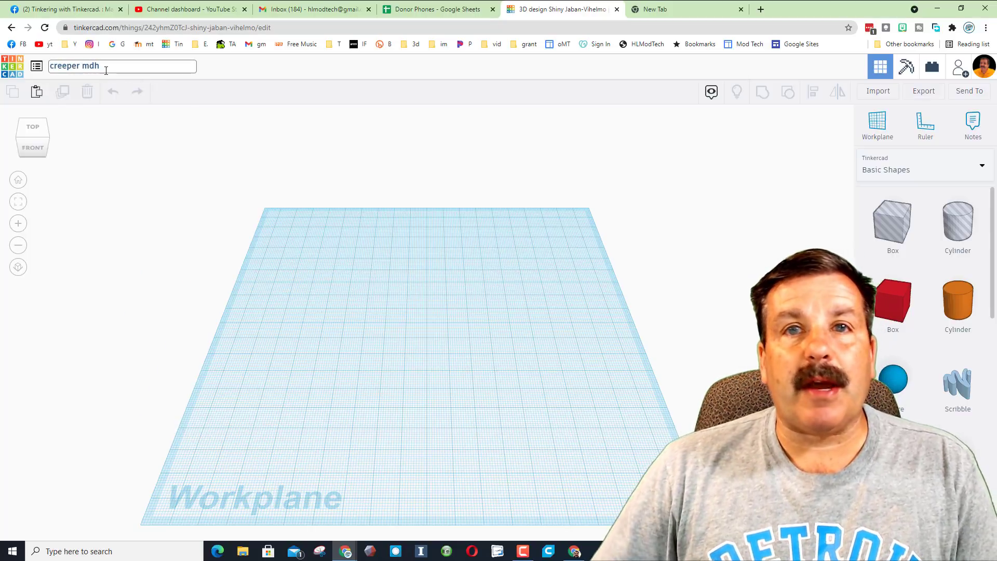
pyautogui.click(366, 283)
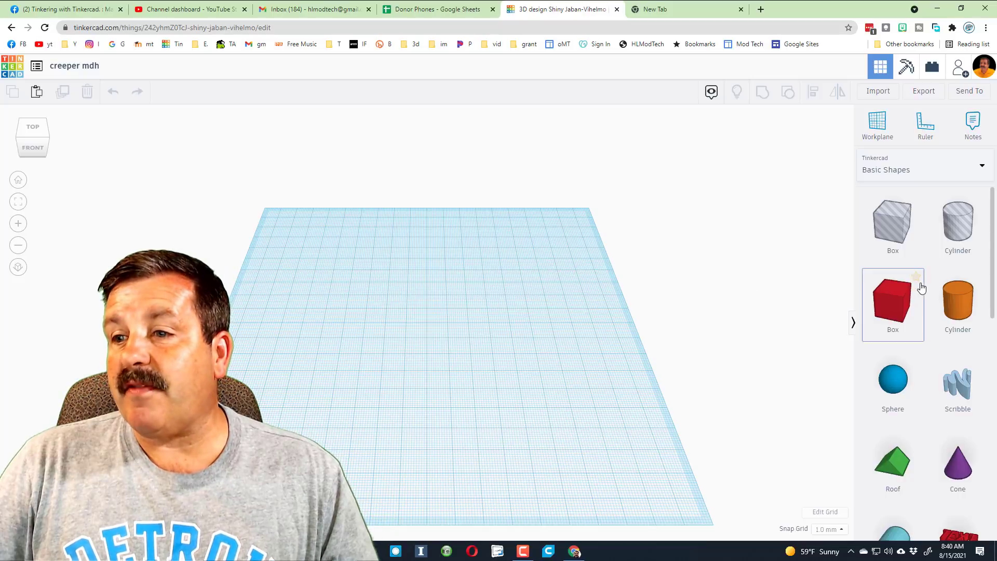
# Step: Place a solid box near the middle of the workplane and scale it uniformly to a 5 mm cube
pyautogui.moveTo(889, 307); pyautogui.dragTo(412, 332)
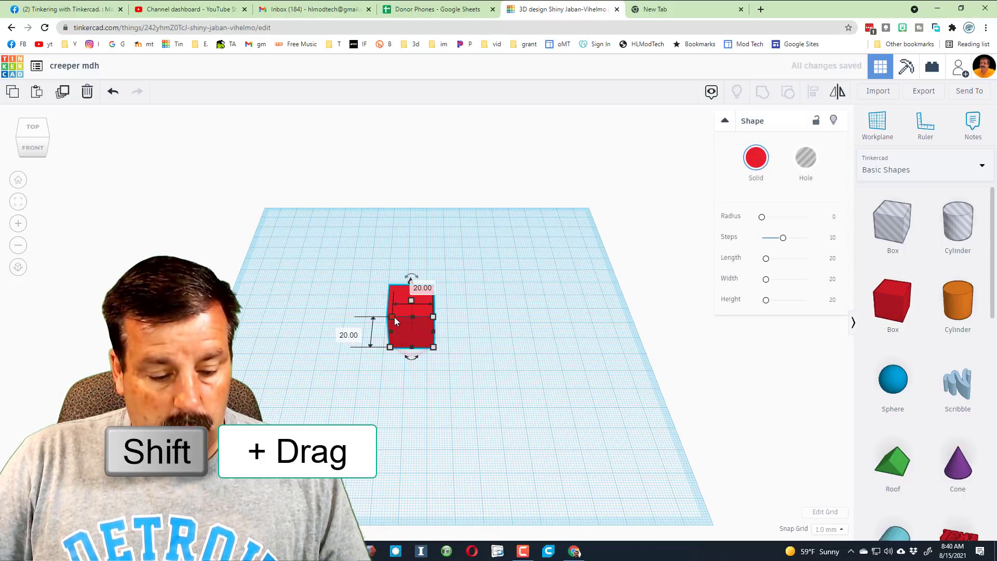
pyautogui.keyDown('shift'); pyautogui.moveTo(412, 300); pyautogui.dragTo(452, 330); pyautogui.keyUp('shift')
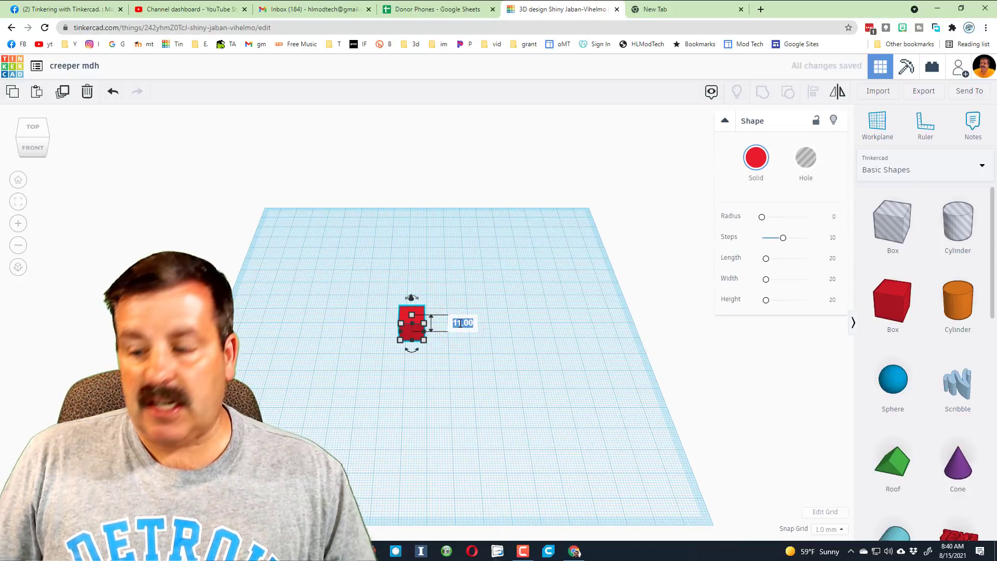
pyautogui.press('Return')
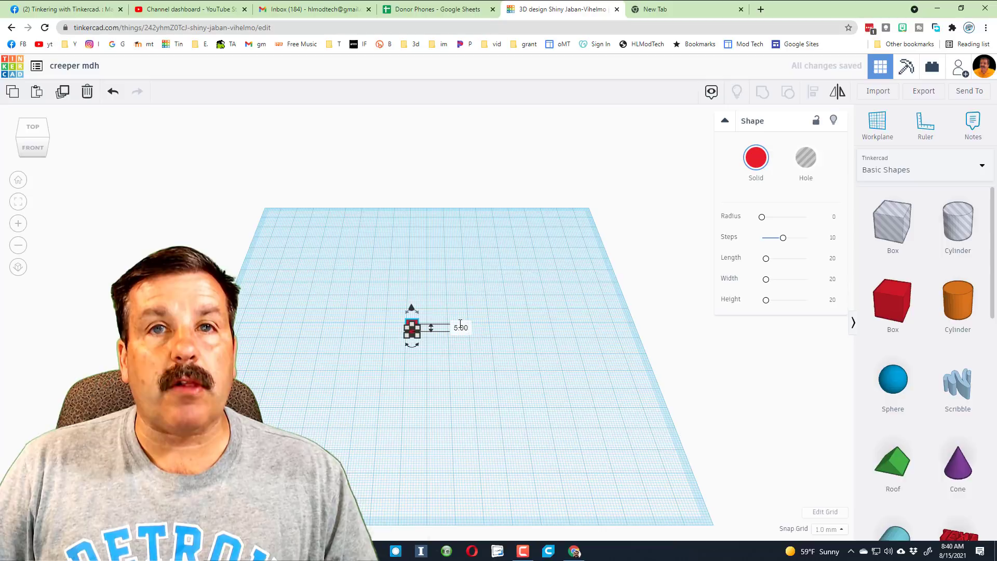
# Step: Give the small cube a custom medium green solid colour, hex 50a348
pyautogui.click(763, 165)
pyautogui.click(809, 208)
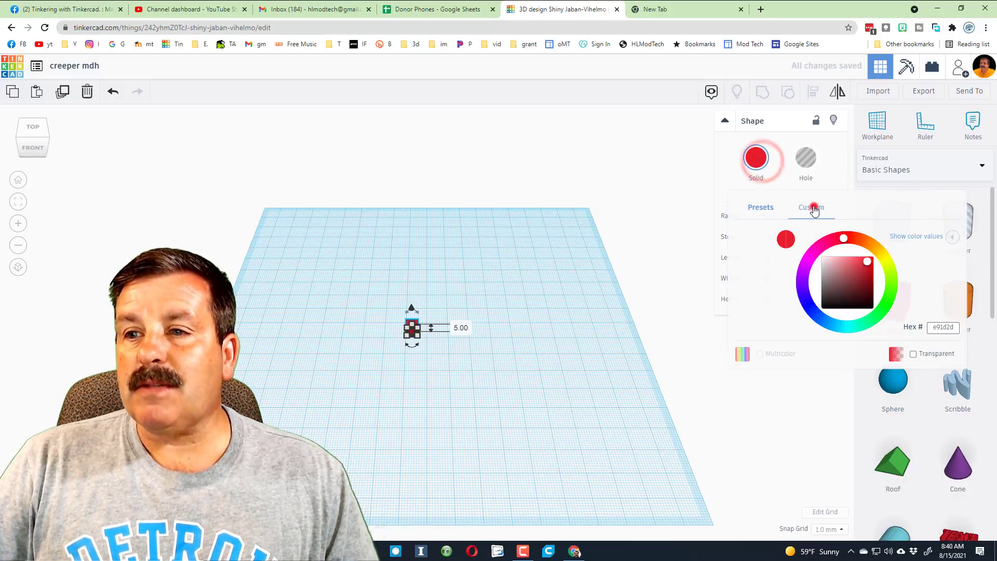
pyautogui.click(888, 300)
pyautogui.moveTo(862, 267); pyautogui.dragTo(851, 279)
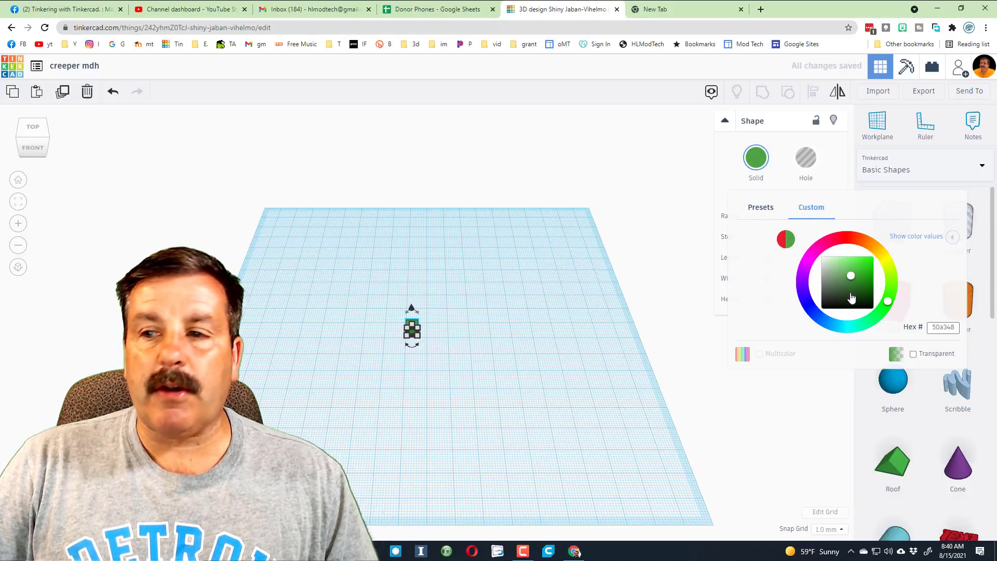
pyautogui.click(506, 359)
# Step: Move the green cube about 4.5 mm to the right and 1.5 mm towards the front of the workplane
pyautogui.click(413, 328)
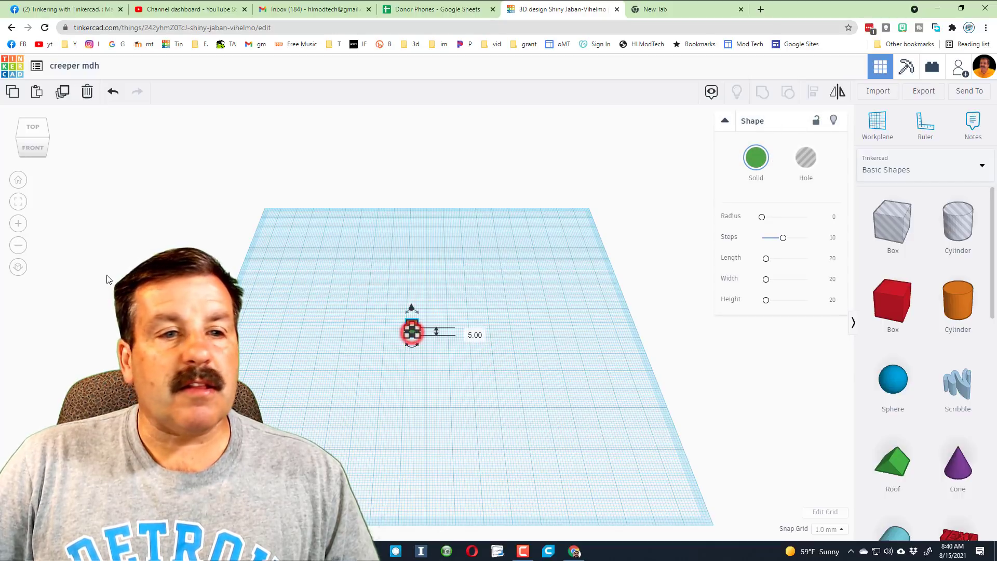
pyautogui.click(12, 201)
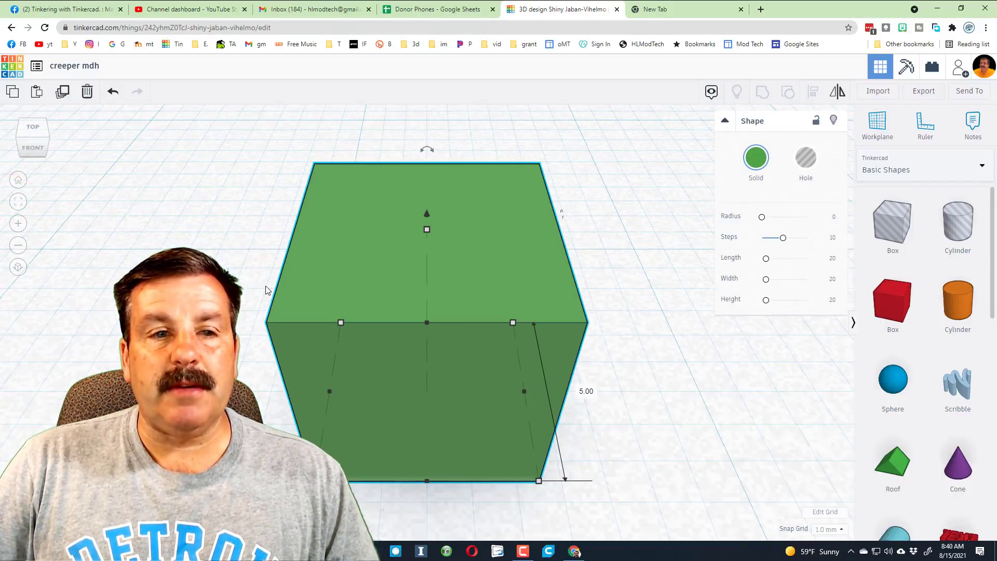
pyautogui.click(18, 244)
pyautogui.click(19, 244)
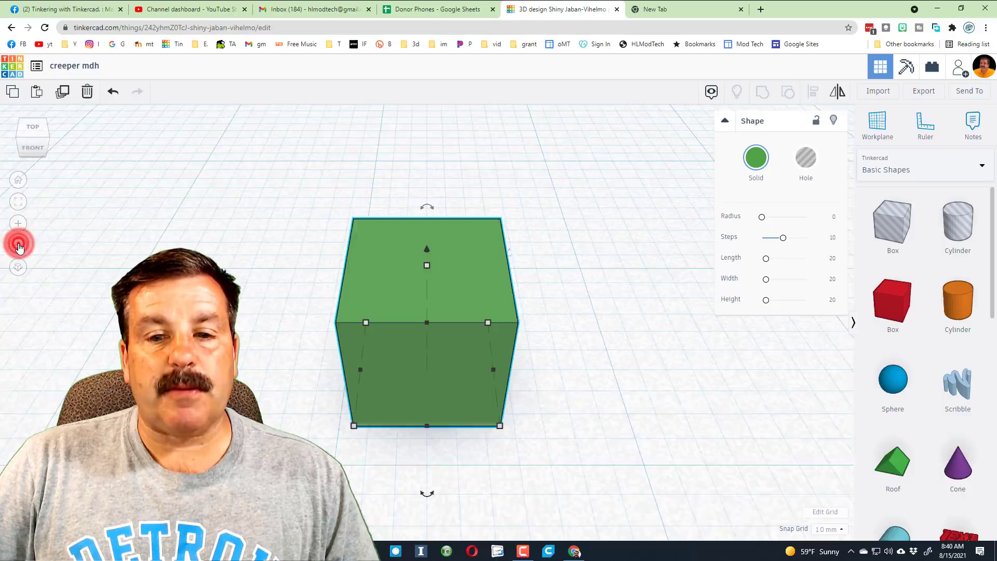
pyautogui.click(18, 245)
pyautogui.moveTo(445, 352); pyautogui.dragTo(510, 372)
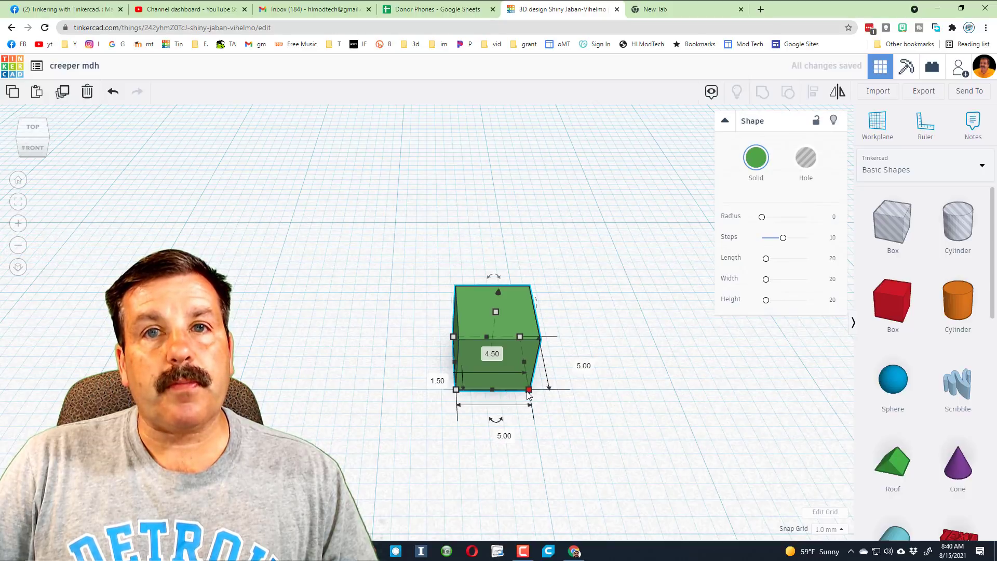
pyautogui.click(560, 402)
pyautogui.scroll(-2, 535, 401)
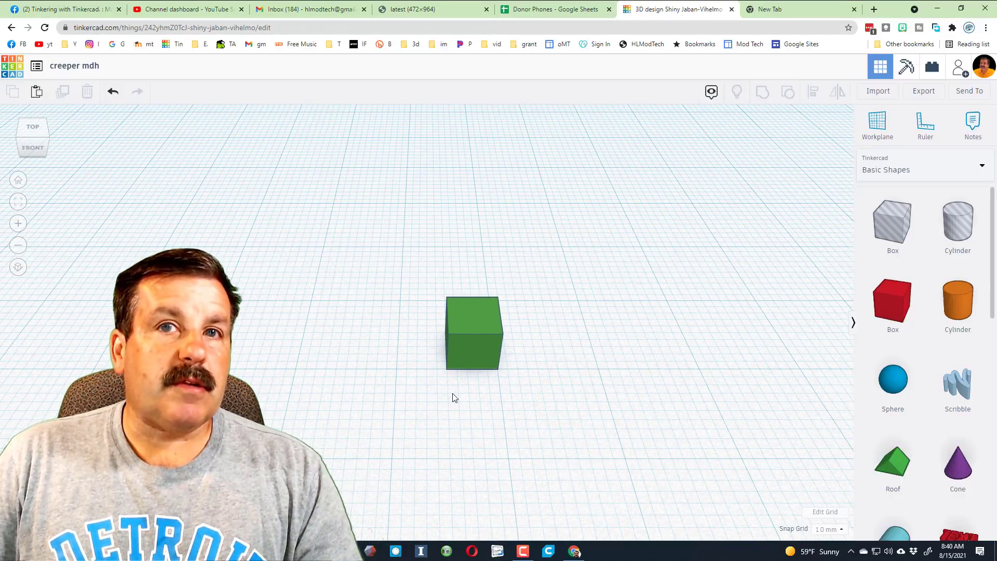
# Step: Set the snap grid to 5.0 mm and place a duplicate of the green cube directly against its left side
pyautogui.click(830, 530)
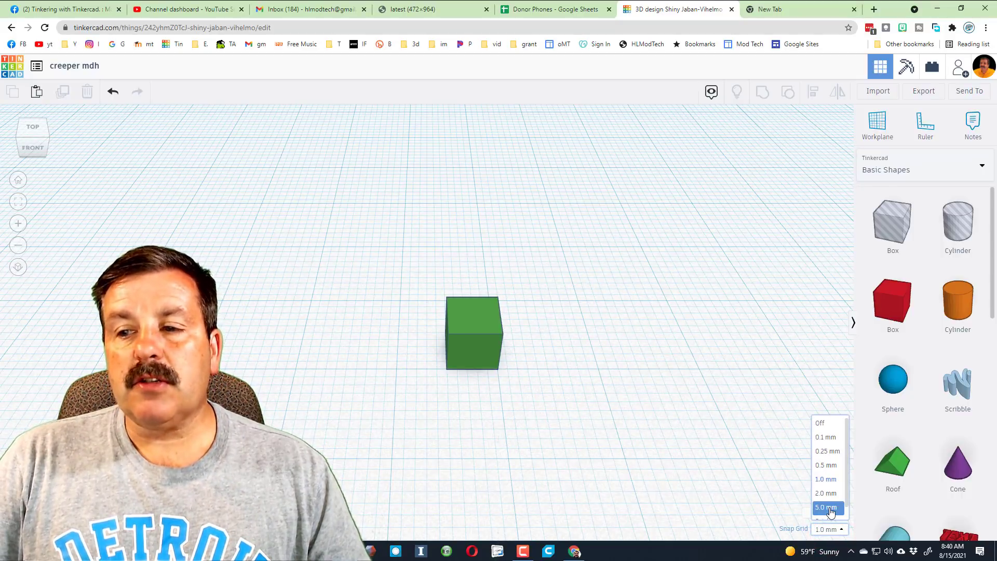
pyautogui.click(828, 507)
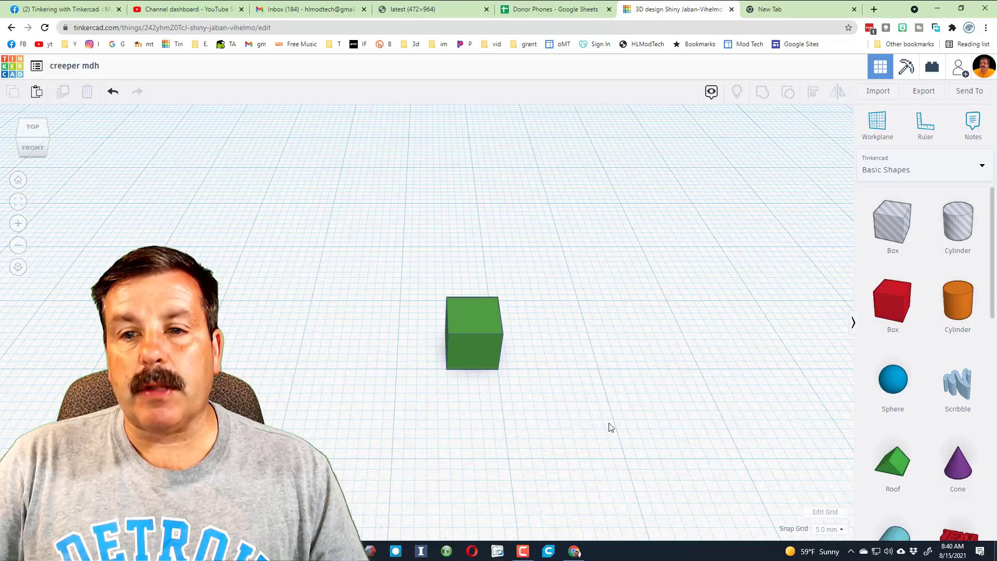
pyautogui.click(452, 359)
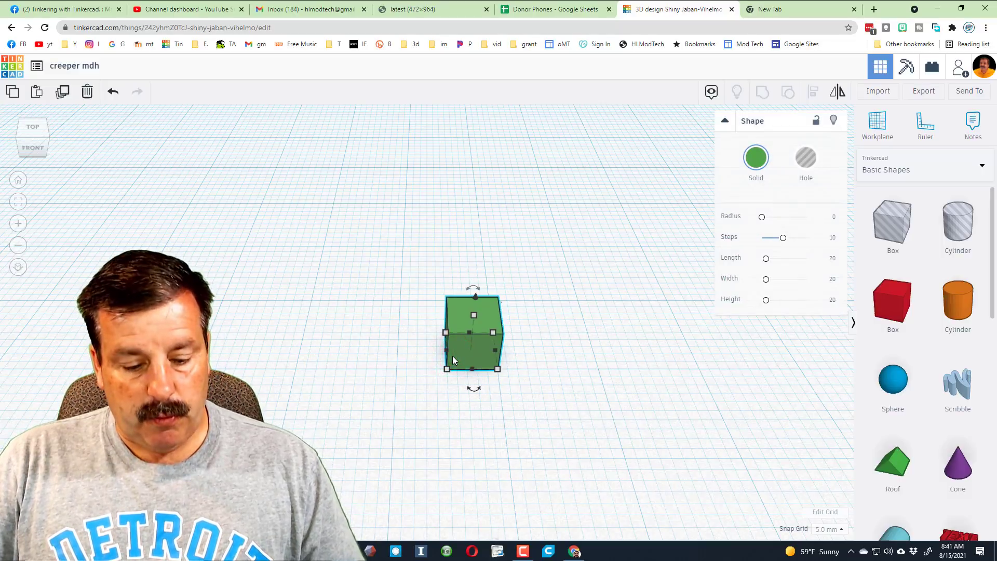
pyautogui.hotkey('ctrl', 'd')
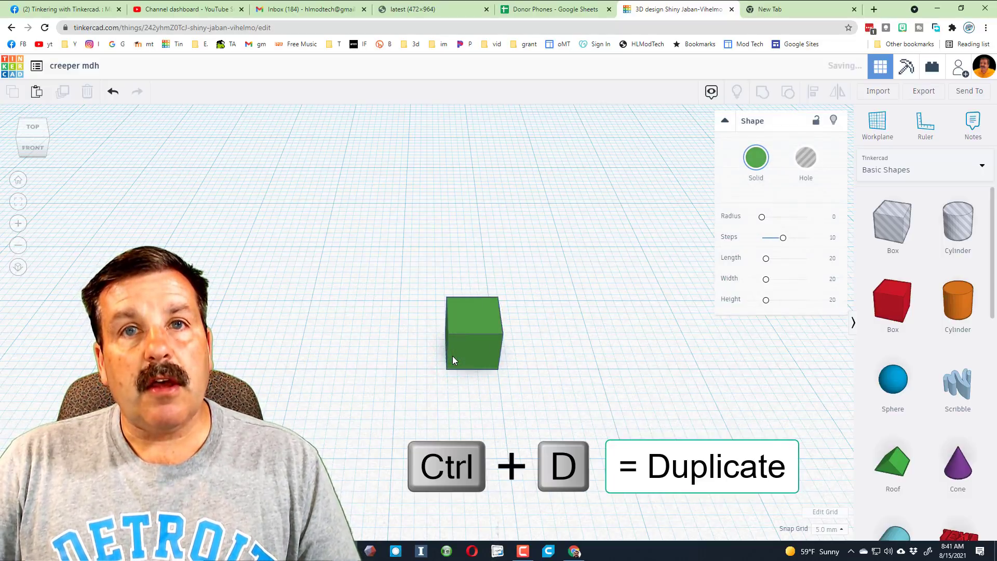
pyautogui.press('Left')
pyautogui.press('Left')
pyautogui.press('Left')
pyautogui.press('Left')
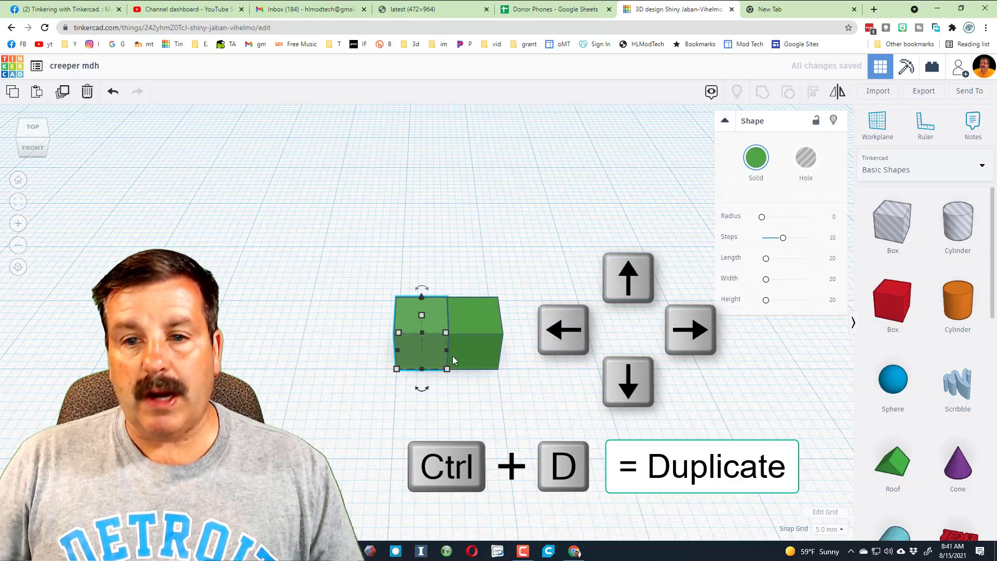
# Step: Recolour the duplicated cube to a custom light green, hex 9dde97
pyautogui.click(756, 158)
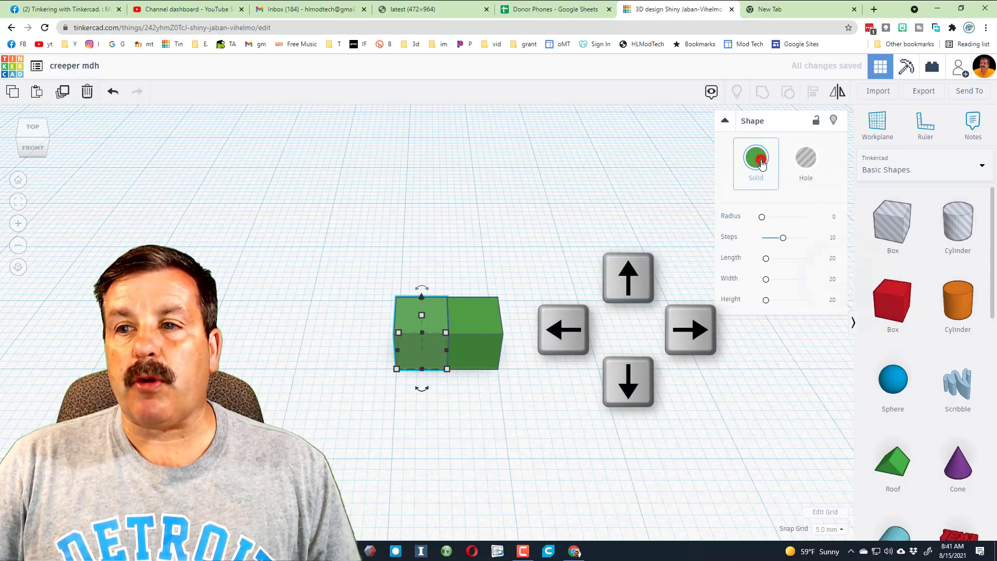
pyautogui.moveTo(842, 281); pyautogui.dragTo(839, 268)
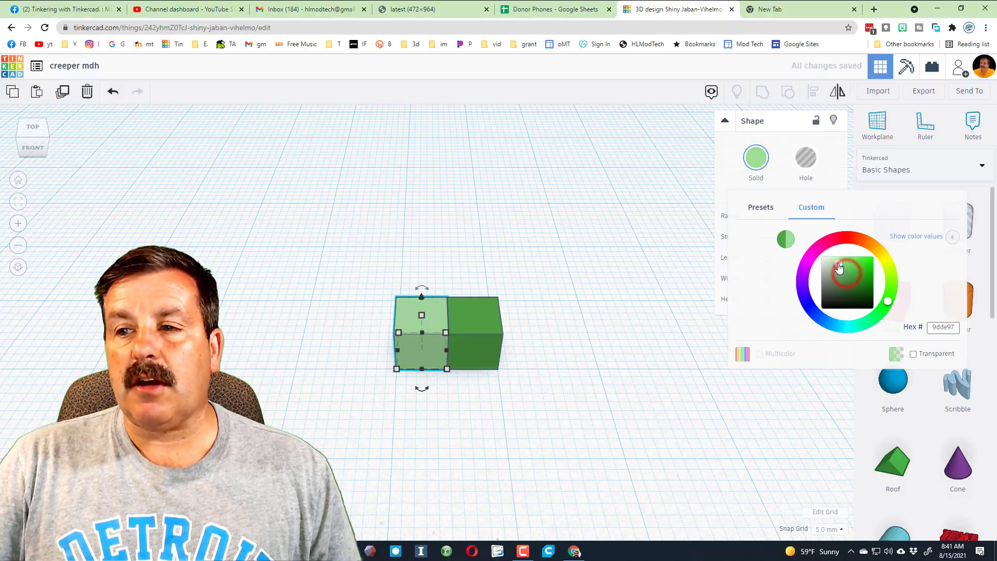
pyautogui.click(618, 313)
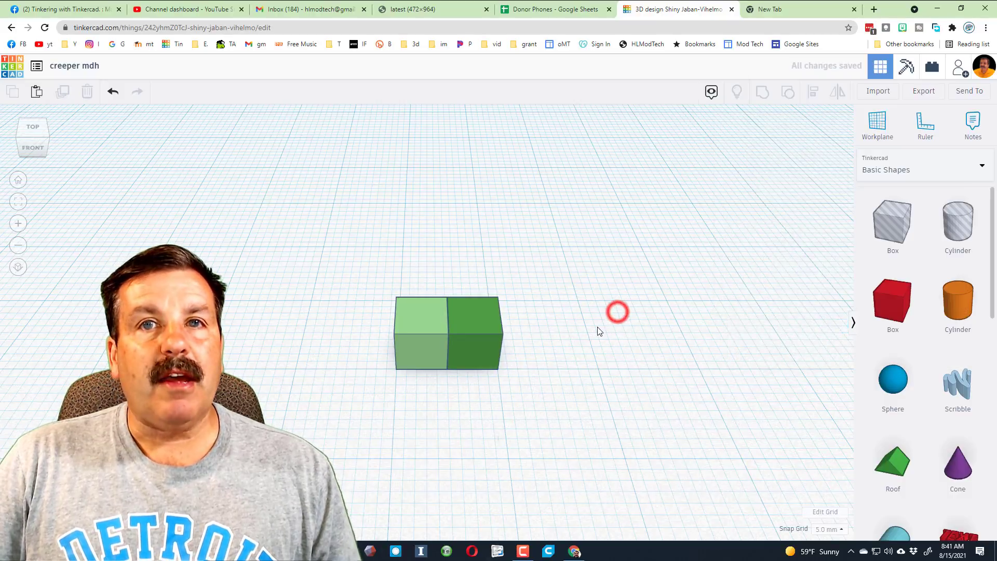
# Step: Consult the creeper reference image, return to the design, and duplicate both cubes directly against the left end of the pair
pyautogui.click(444, 11)
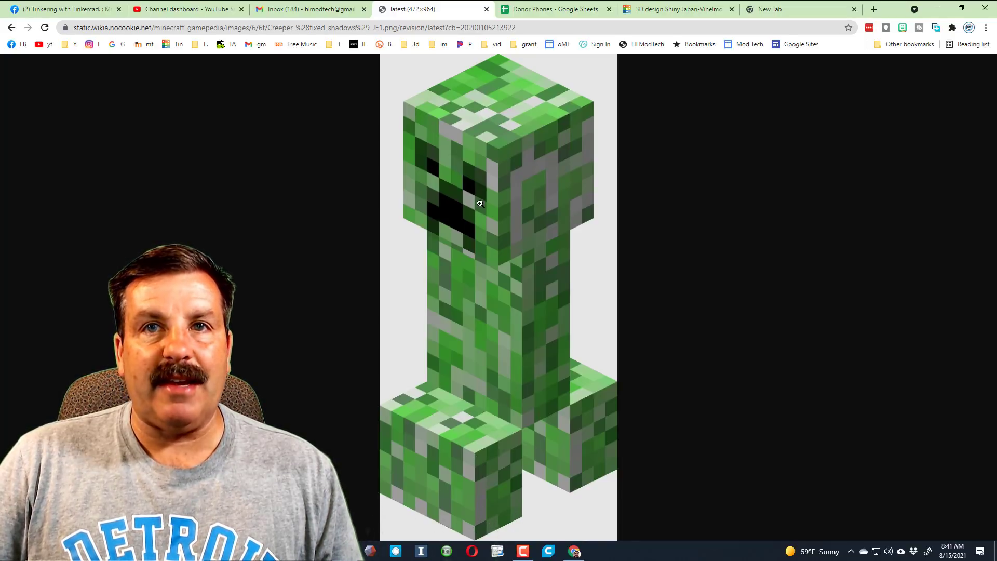
pyautogui.click(632, 11)
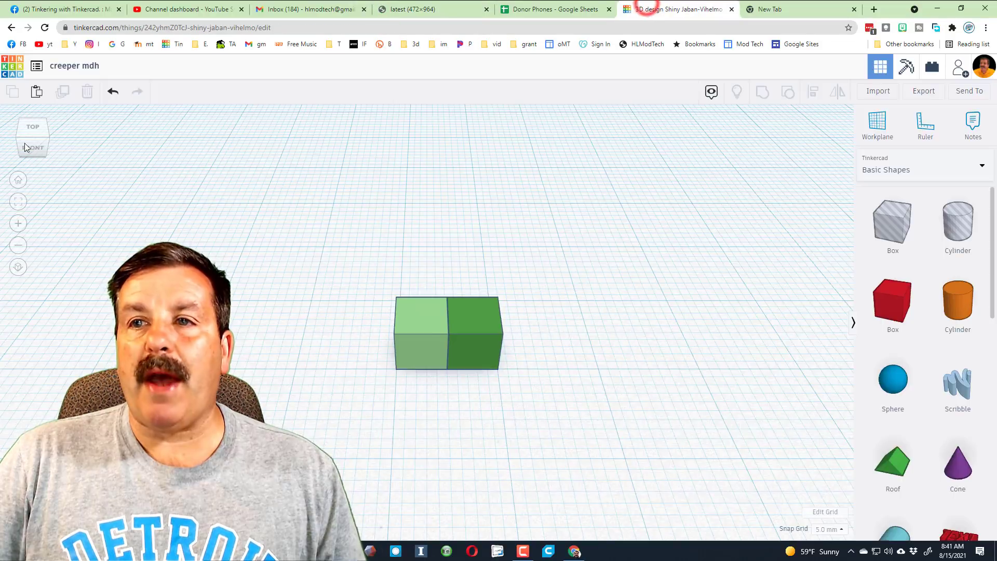
pyautogui.moveTo(360, 288); pyautogui.dragTo(532, 403)
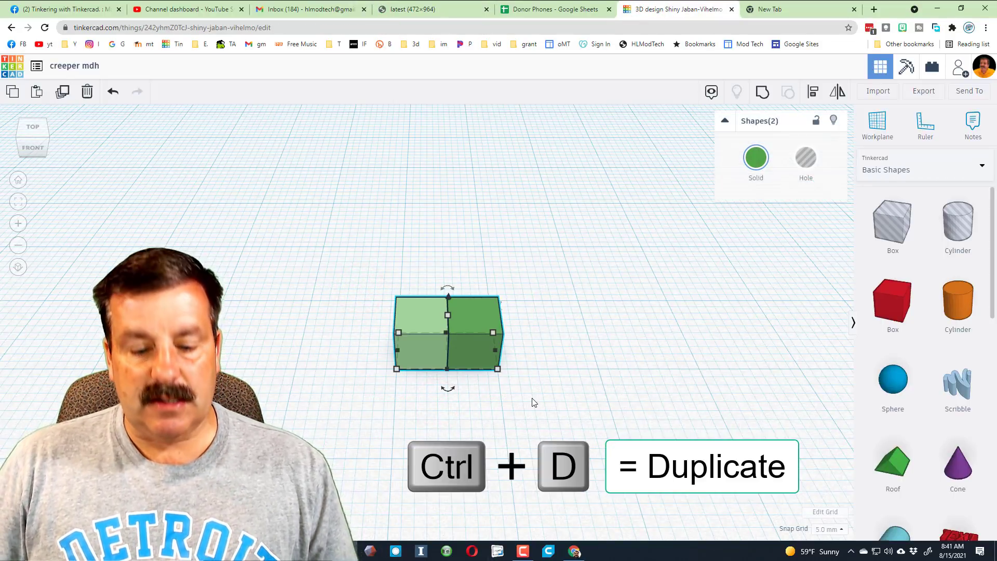
pyautogui.hotkey('ctrl', 'd')
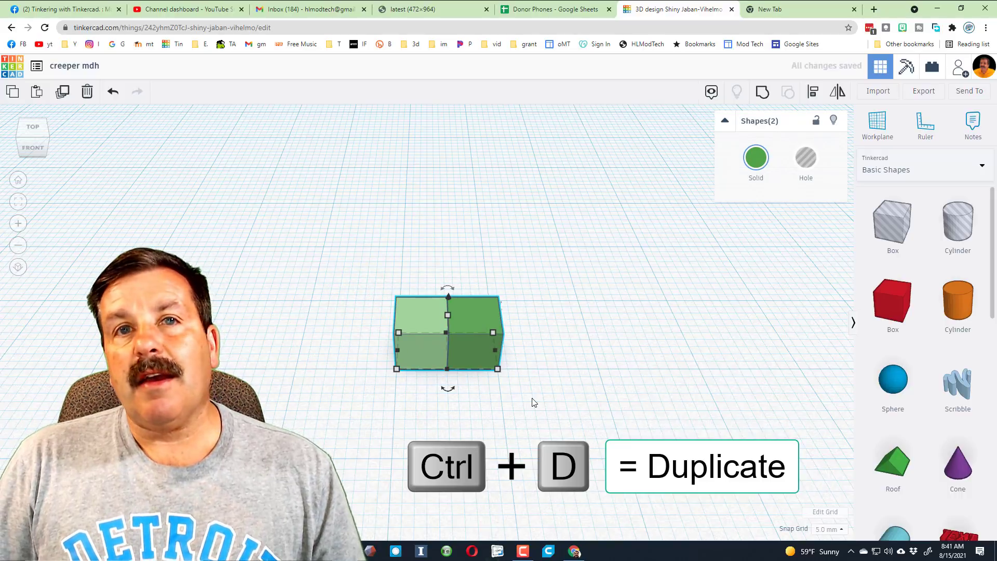
pyautogui.press('Left')
pyautogui.press('Left')
pyautogui.press('Left')
pyautogui.press('Left')
pyautogui.press('Left')
pyautogui.press('Left')
pyautogui.press('Left')
pyautogui.press('Left')
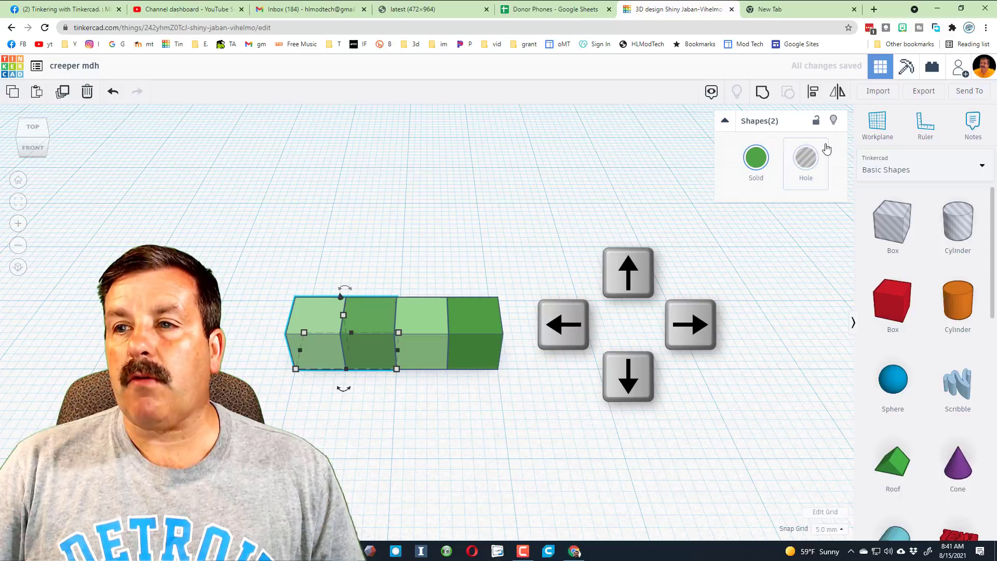
# Step: Mirror the duplicated pair of cubes left to right so their colour order is reversed
pyautogui.click(837, 92)
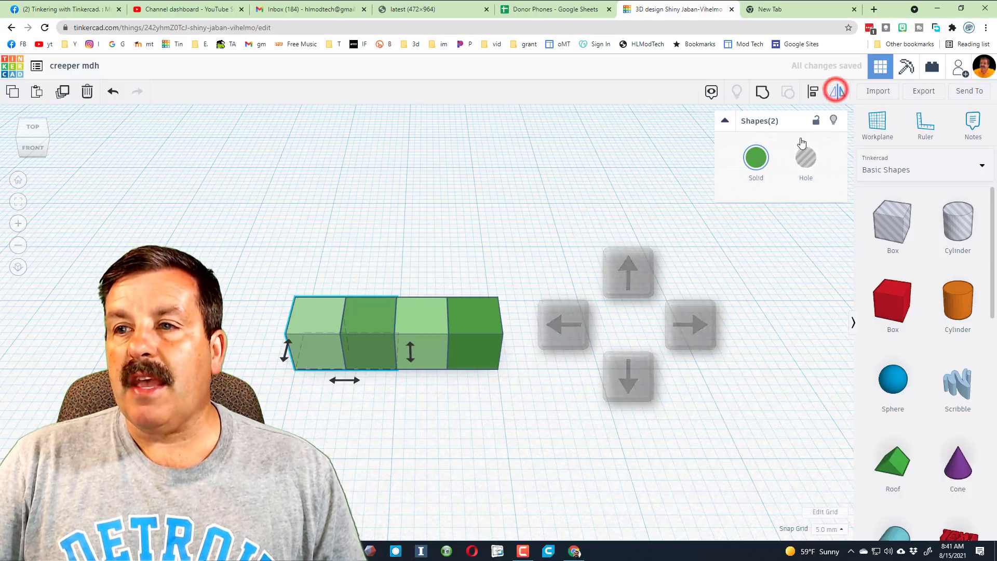
pyautogui.click(349, 381)
pyautogui.click(380, 397)
# Step: Recolour the second cube from the left to a custom brighter green, hex 74d66b
pyautogui.click(366, 363)
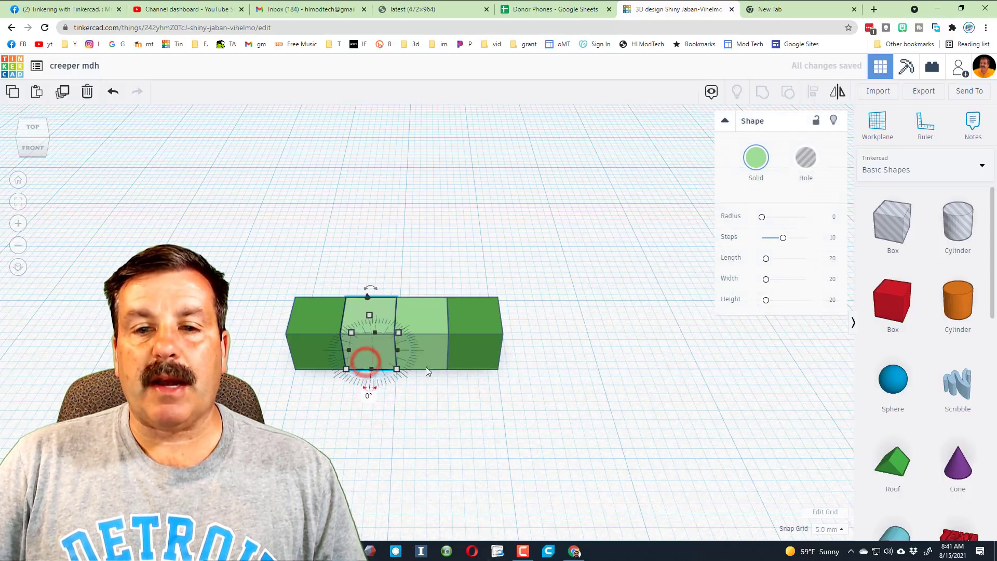
pyautogui.click(756, 158)
pyautogui.click(843, 279)
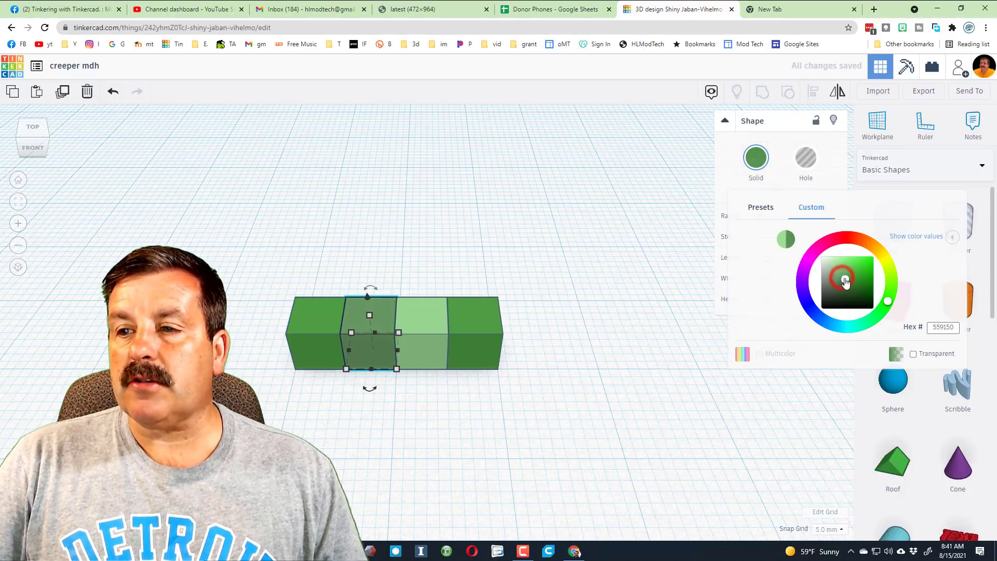
pyautogui.moveTo(846, 279); pyautogui.dragTo(848, 265)
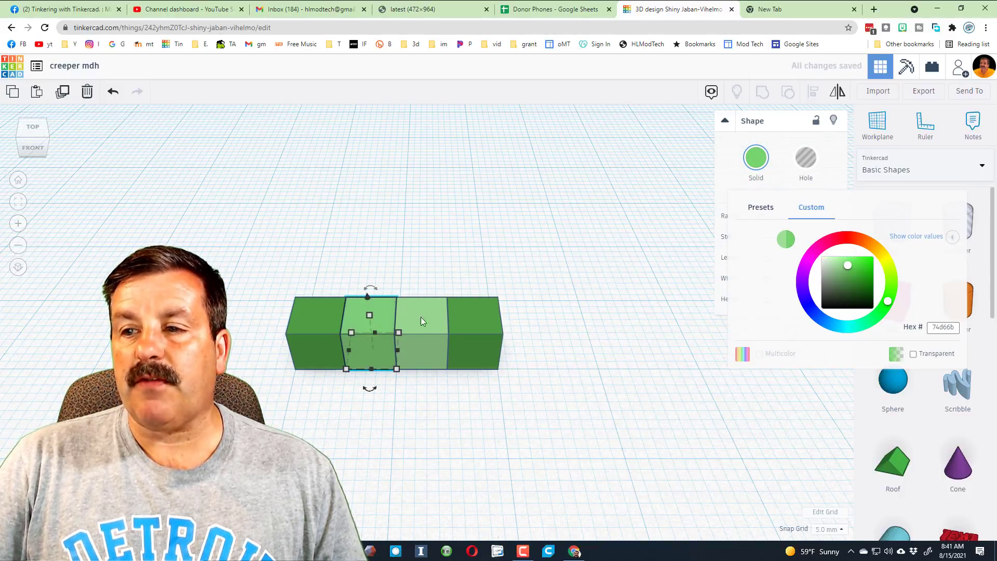
# Step: Recolour the leftmost cube of the row to a custom pale greyish green
pyautogui.click(316, 332)
pyautogui.click(756, 157)
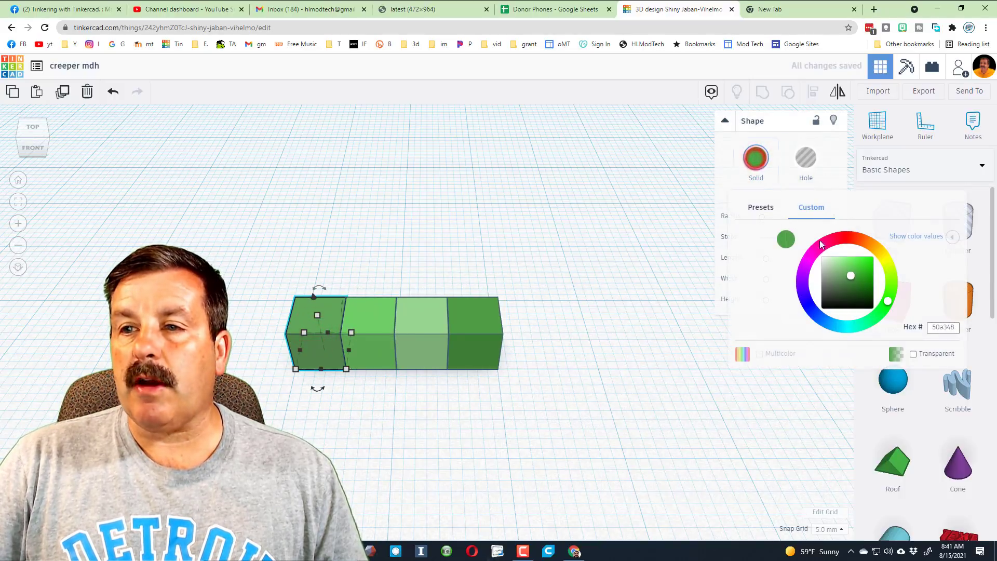
pyautogui.moveTo(833, 264); pyautogui.dragTo(829, 268)
pyautogui.click(497, 394)
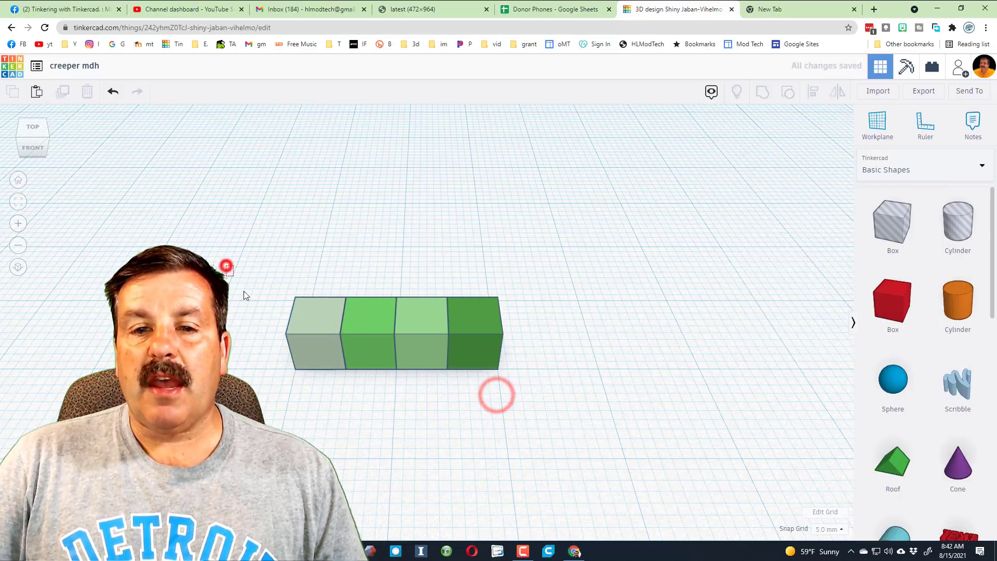
# Step: Duplicate the whole row of four cubes and shift the copy left to extend the row to eight cubes
pyautogui.moveTo(225, 267); pyautogui.dragTo(534, 431)
pyautogui.hotkey('ctrl', 'd')
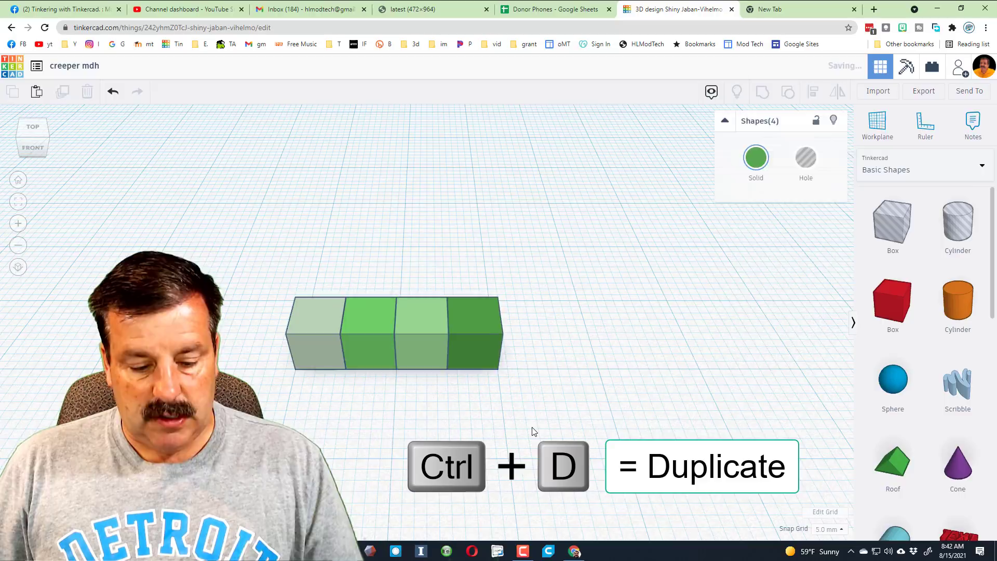
pyautogui.press('Left')
pyautogui.press('Left')
pyautogui.press('Left')
pyautogui.press('Left')
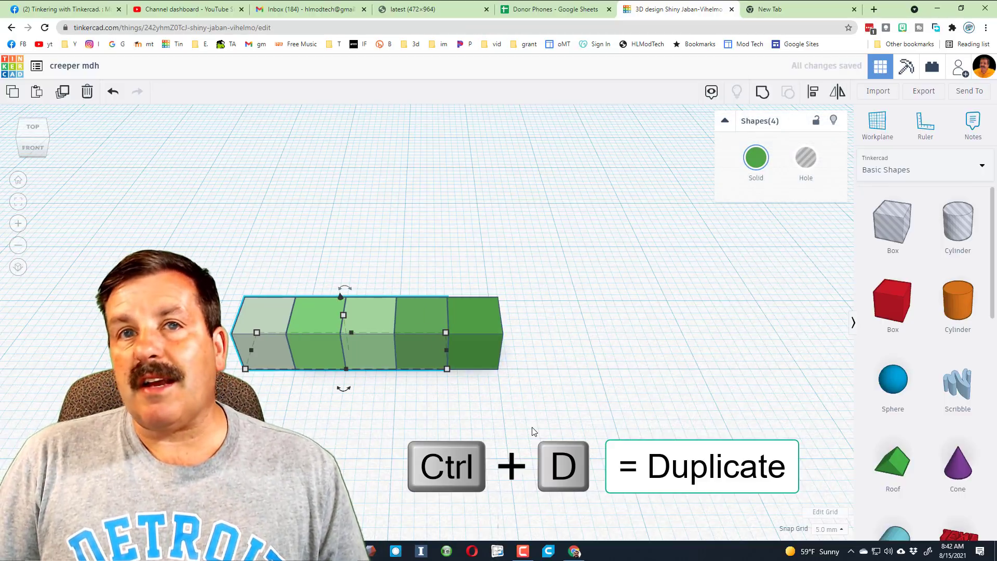
pyautogui.press('Left')
pyautogui.press('Left')
pyautogui.press('Left')
pyautogui.press('Left')
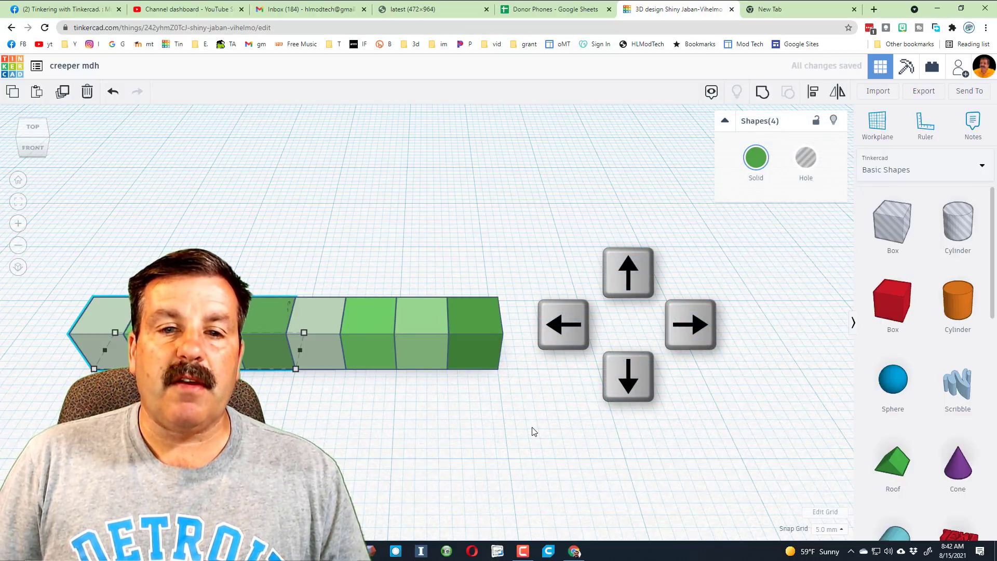
# Step: Recolour the fourth cube from the left to a custom darker green and the third to a muted greyish green
pyautogui.click(268, 339)
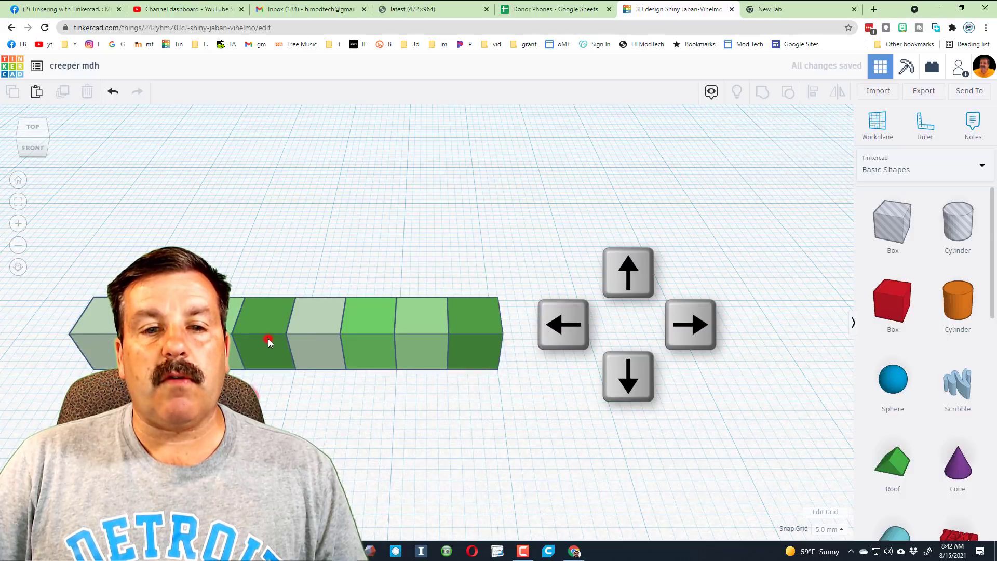
pyautogui.click(751, 158)
pyautogui.moveTo(845, 277); pyautogui.dragTo(855, 281)
pyautogui.click(238, 337)
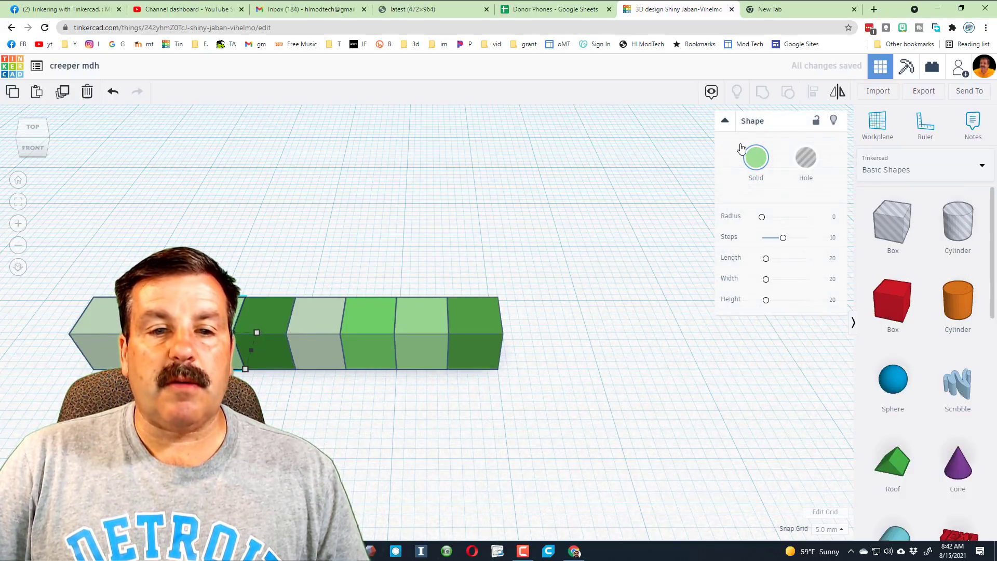
pyautogui.click(755, 158)
pyautogui.moveTo(838, 264)
pyautogui.mouseDown()
pyautogui.moveTo(836, 274)
pyautogui.moveTo(855, 260)
pyautogui.mouseUp()
# Step: Recolour the second cube from the left to custom bright green 66ed5a and the leftmost cube to light green 92d98d
pyautogui.click(182, 338)
pyautogui.click(748, 164)
pyautogui.click(84, 318)
pyautogui.click(766, 161)
pyautogui.click(838, 270)
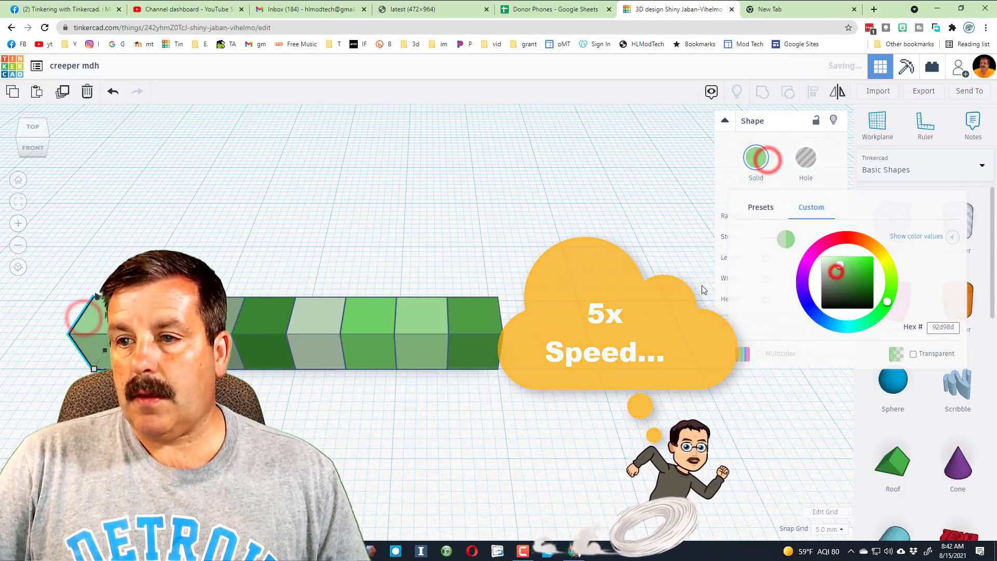
# Step: Duplicate the whole row of eight cubes and raise the copy one cube height to stack it on the original
pyautogui.click(481, 263)
pyautogui.moveTo(476, 262); pyautogui.dragTo(205, 209, button='right')
pyautogui.moveTo(205, 210); pyautogui.dragTo(512, 414)
pyautogui.hotkey('ctrl', 'd')
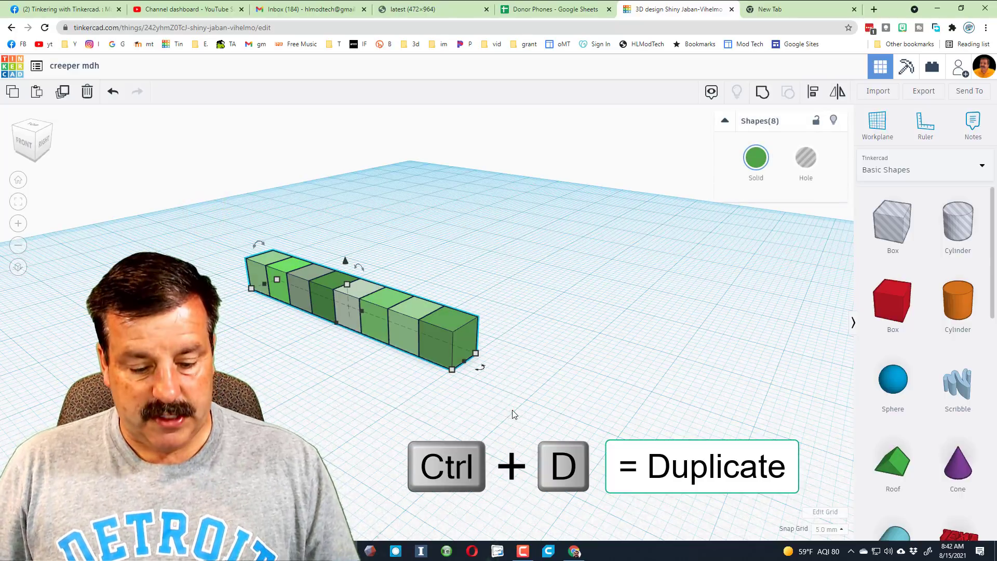
pyautogui.hotkey('ctrl', 'd')
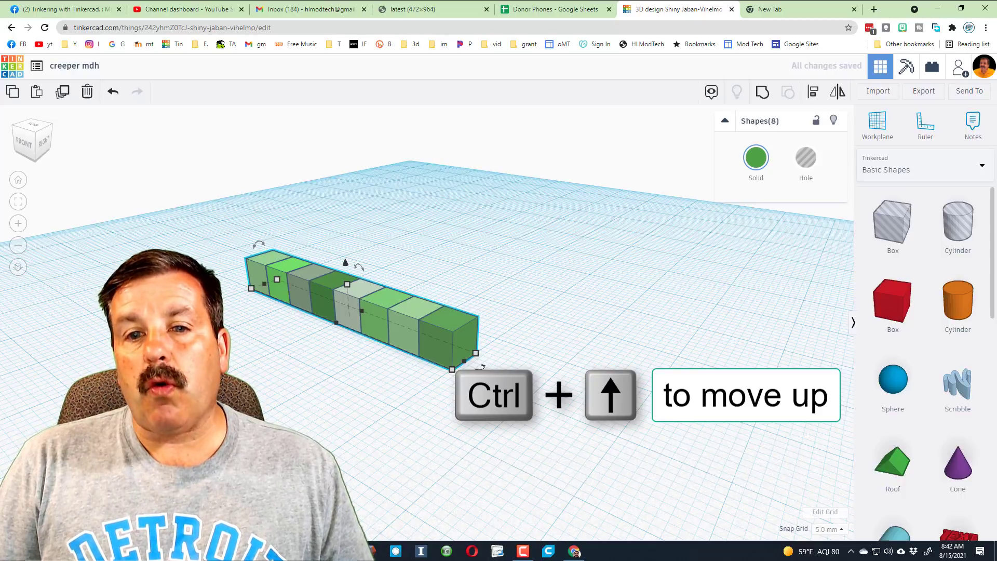
pyautogui.hotkey('ctrl', 'Up')
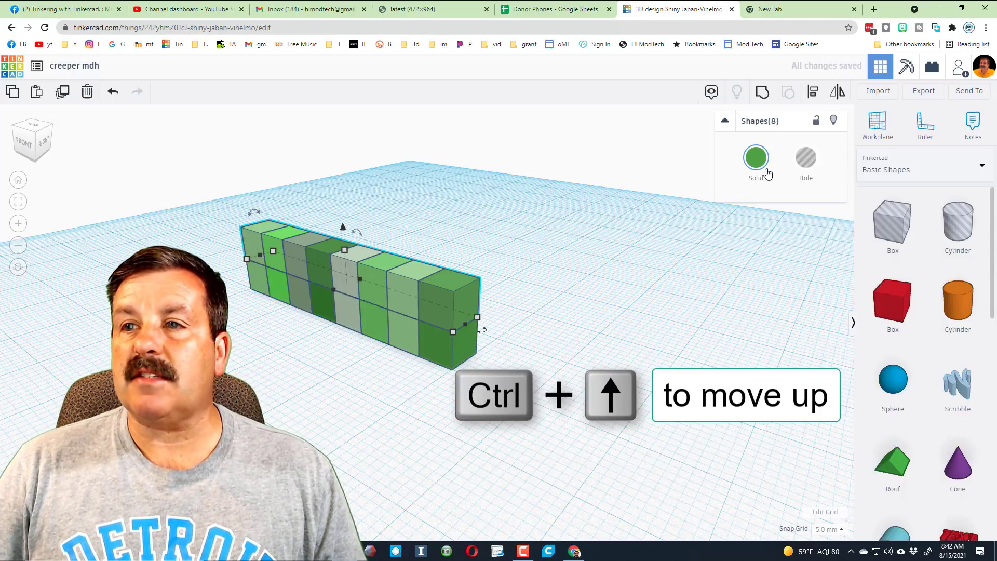
# Step: Mirror the upper row of cubes left to right so its colour order is reversed
pyautogui.click(812, 93)
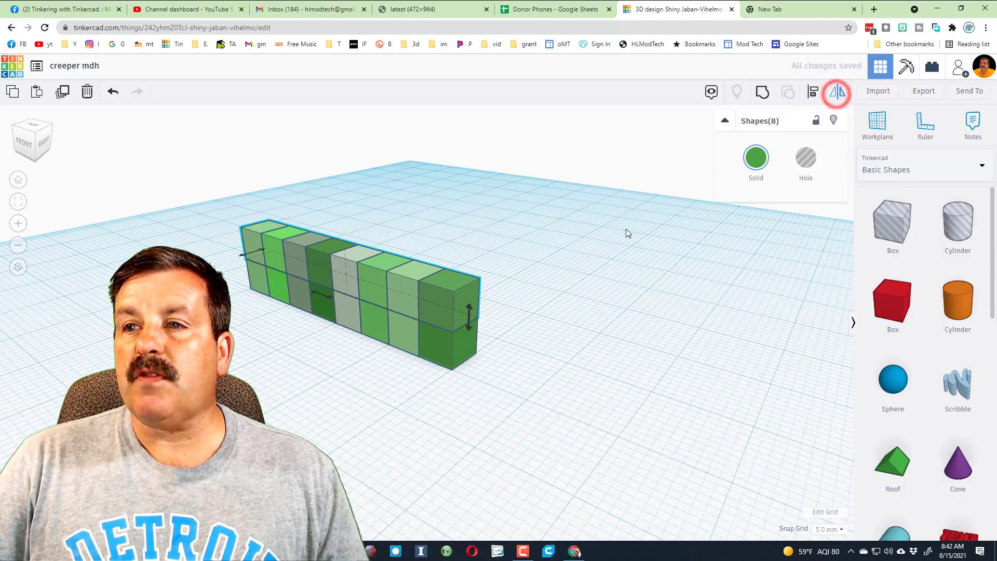
pyautogui.click(322, 299)
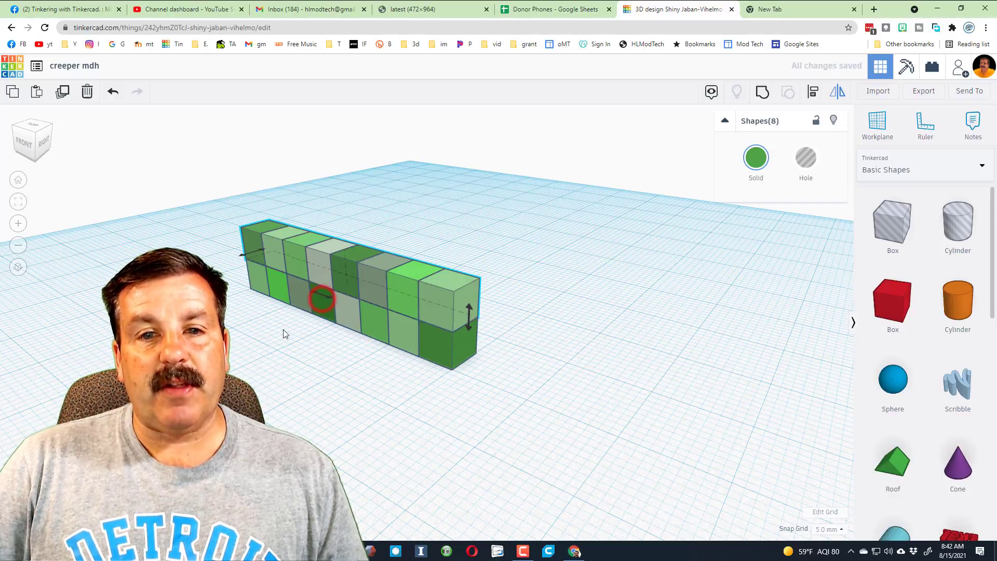
pyautogui.click(285, 334)
# Step: In the upper row, recolour the second cube from the right to hex 229917 and the fourth from the right to c4dec1
pyautogui.moveTo(285, 334); pyautogui.dragTo(357, 282, button='right')
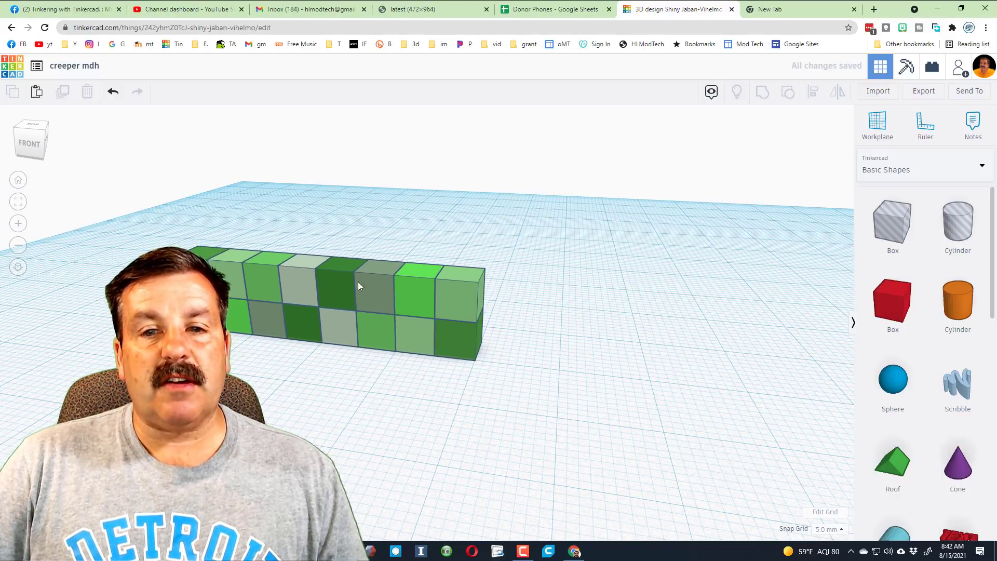
pyautogui.click(415, 291)
pyautogui.click(756, 158)
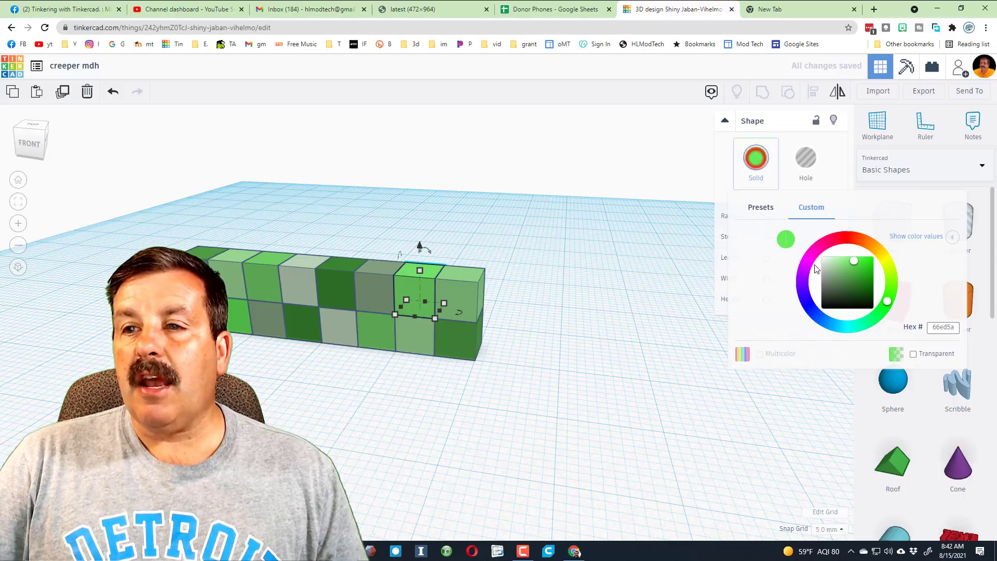
pyautogui.moveTo(846, 279); pyautogui.dragTo(866, 281)
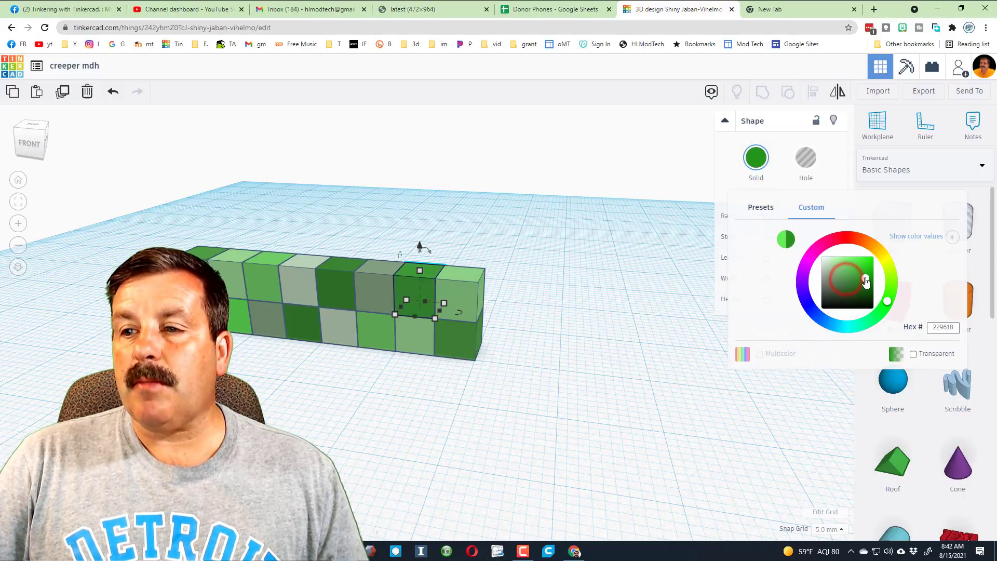
pyautogui.click(329, 292)
pyautogui.click(764, 158)
pyautogui.click(833, 263)
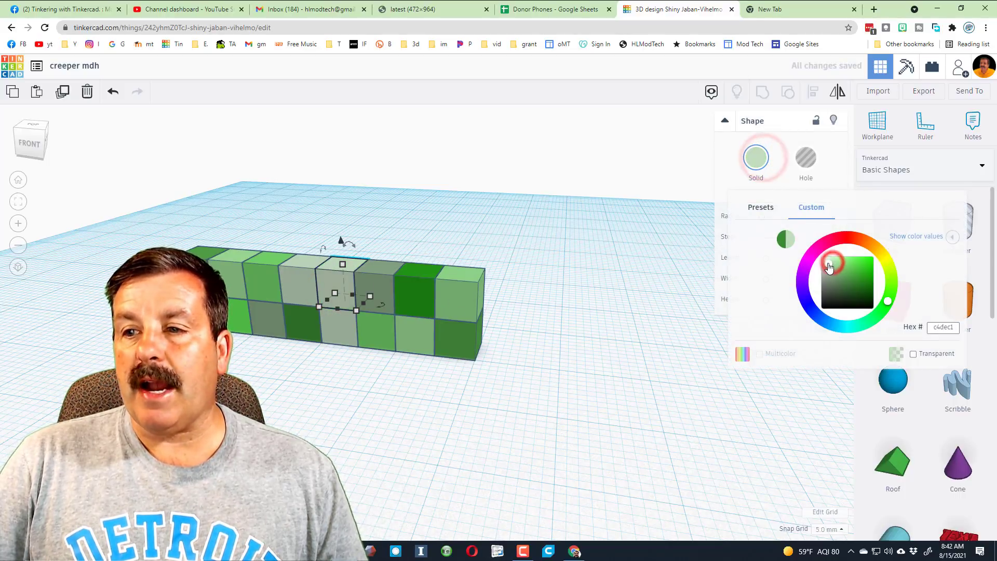
pyautogui.click(574, 275)
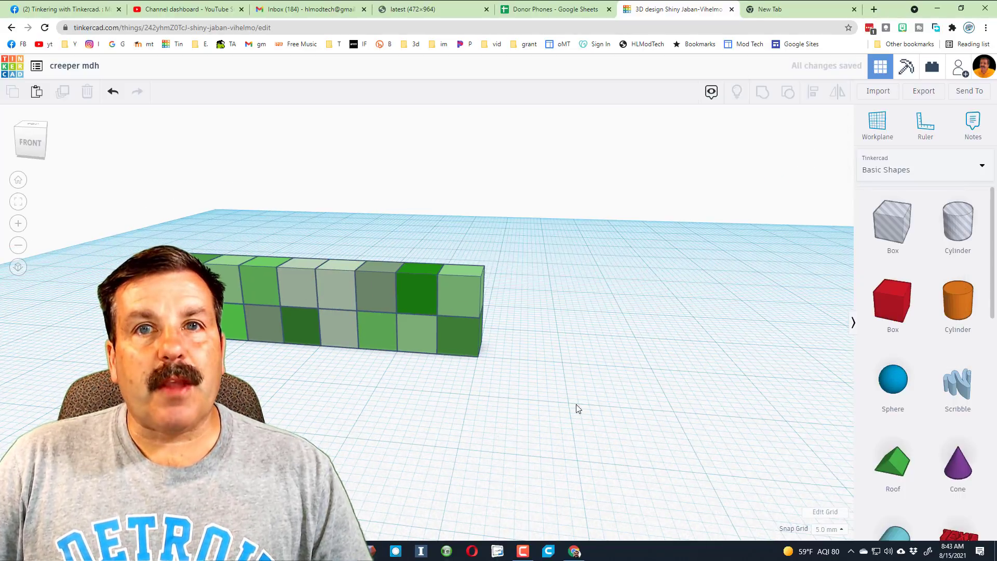
# Step: Duplicate all sixteen cubes and shift the copy back by one cube to make the wall two cubes deep
pyautogui.moveTo(608, 403); pyautogui.dragTo(280, 291, button='right')
pyautogui.moveTo(194, 192); pyautogui.dragTo(515, 421)
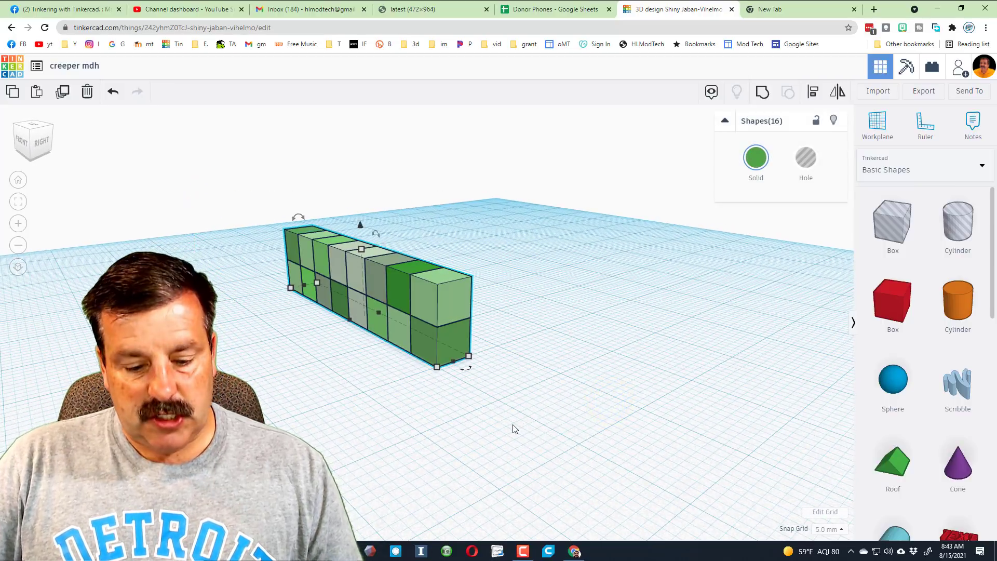
pyautogui.hotkey('ctrl', 'd')
pyautogui.press('Right')
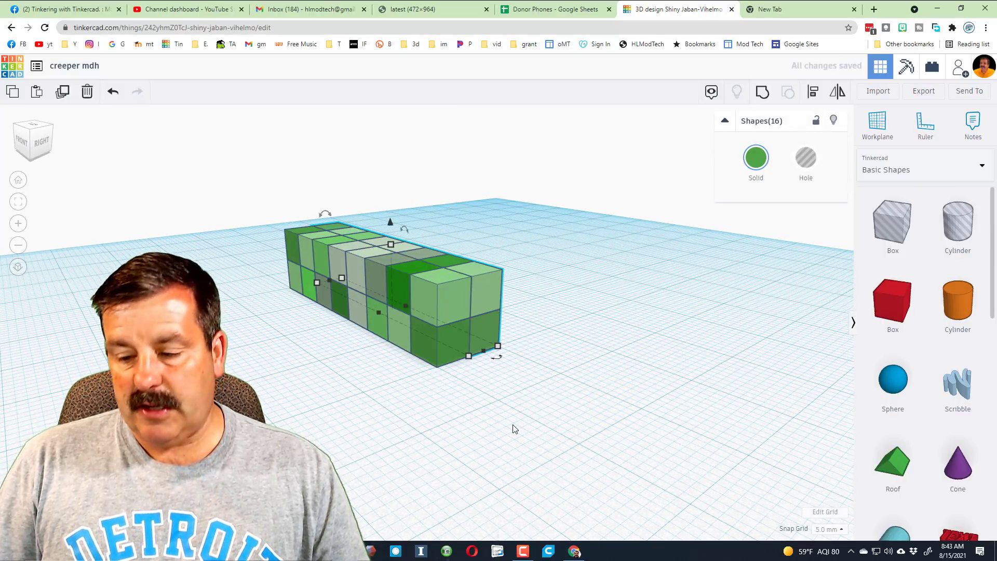
# Step: On the block's right end, recolour the rear upper cube to a custom dark green and the rear lower cube to hex 85a882
pyautogui.moveTo(488, 425)
pyautogui.mouseDown(button='right')
pyautogui.moveTo(378, 428)
pyautogui.moveTo(476, 426)
pyautogui.moveTo(504, 414)
pyautogui.mouseUp(button='right')
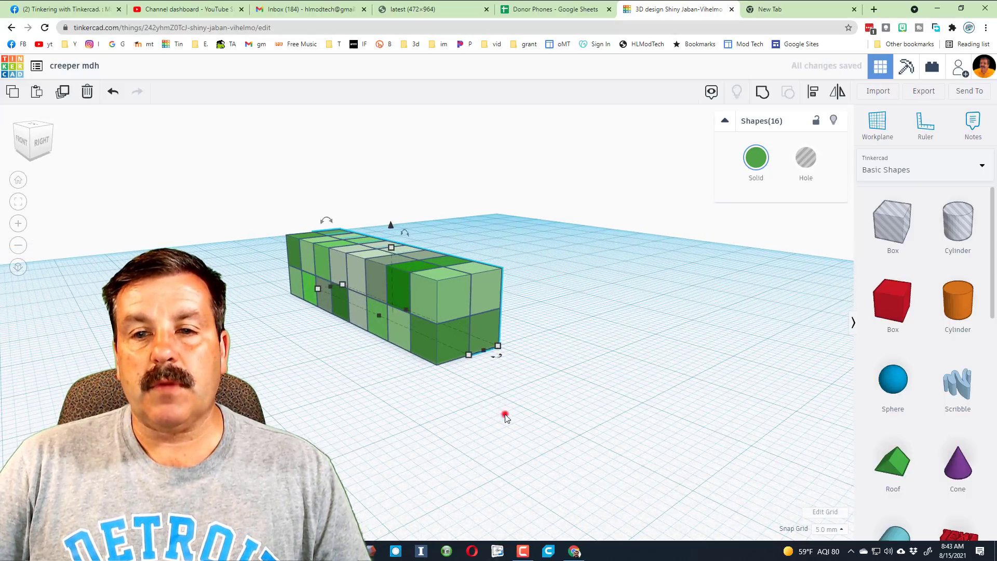
pyautogui.click(487, 297)
pyautogui.click(757, 158)
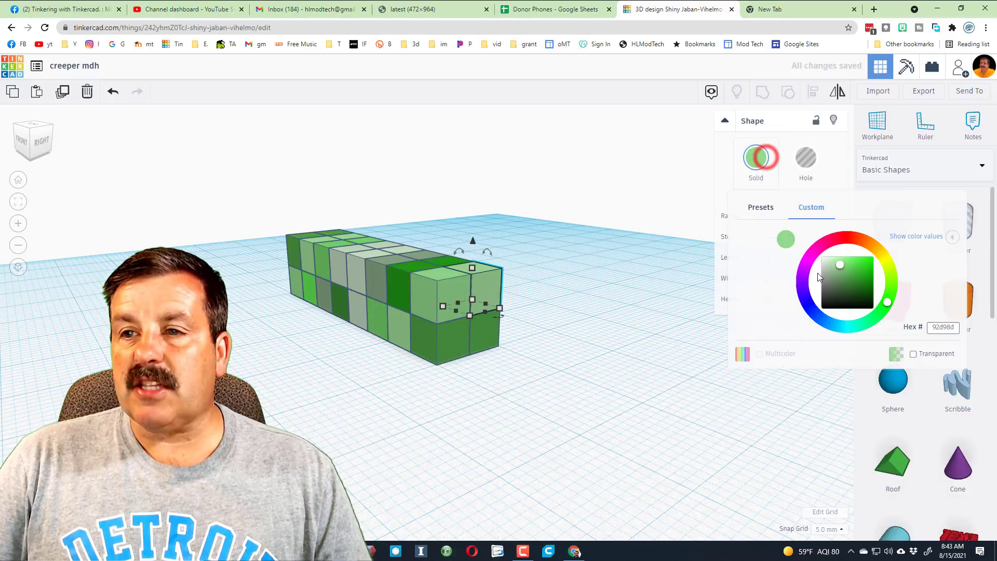
pyautogui.moveTo(833, 276); pyautogui.dragTo(853, 286)
pyautogui.click(495, 342)
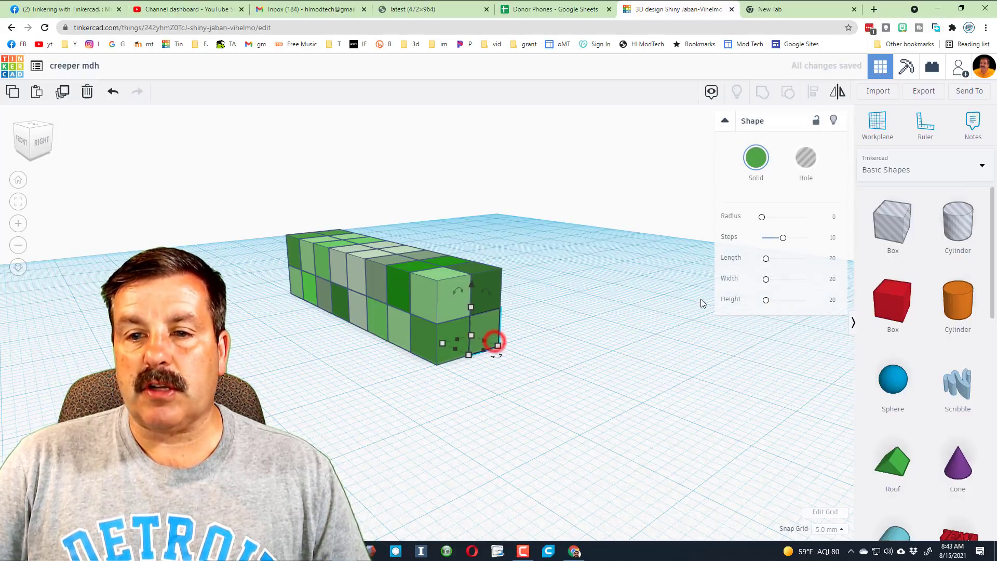
pyautogui.click(757, 157)
pyautogui.moveTo(822, 277); pyautogui.dragTo(853, 285)
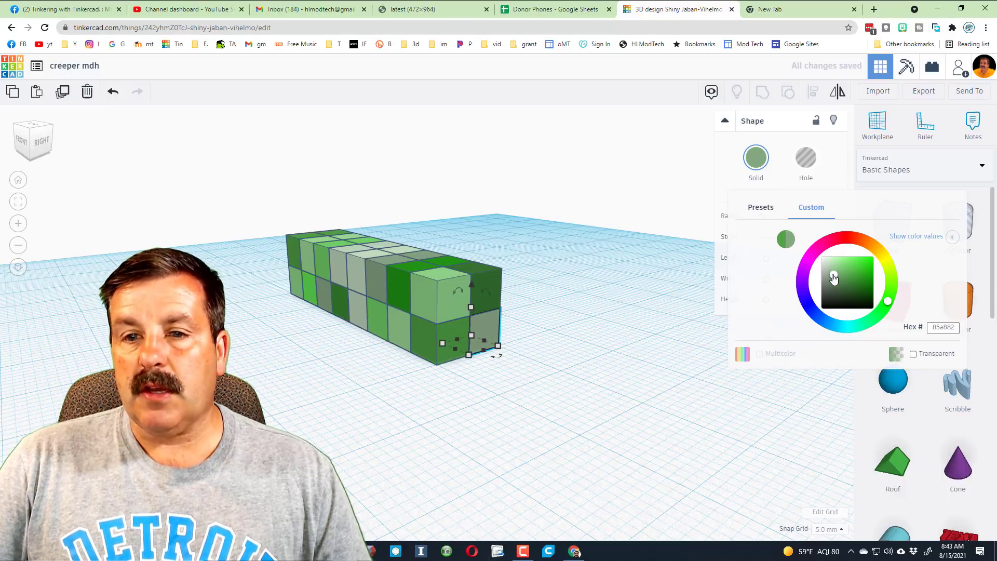
# Step: On the block's left end, recolour the front upper cube to a custom bright green and the rear upper cube to hex 586e56
pyautogui.moveTo(242, 291); pyautogui.dragTo(580, 291, button='right')
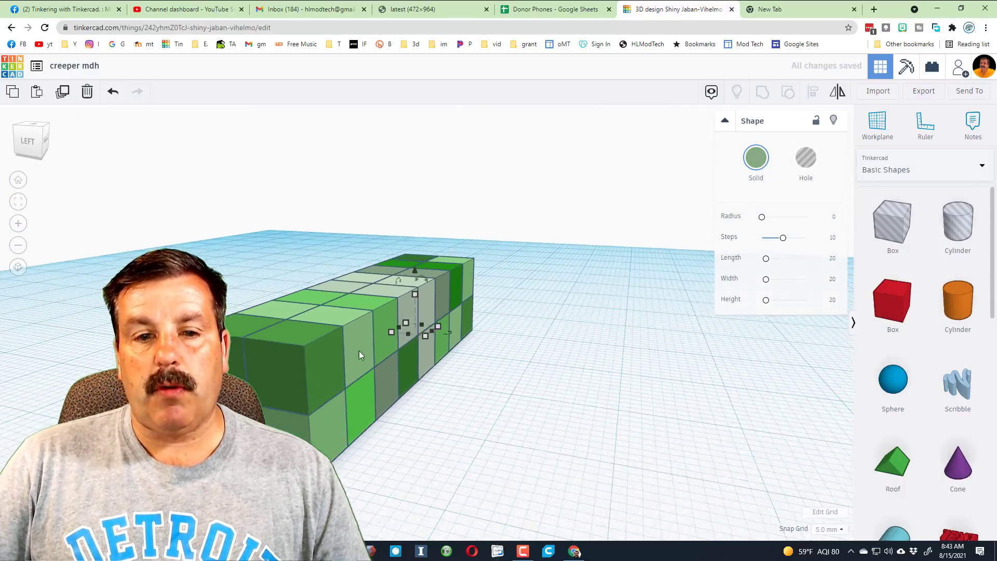
pyautogui.click(285, 364)
pyautogui.click(757, 158)
pyautogui.click(830, 279)
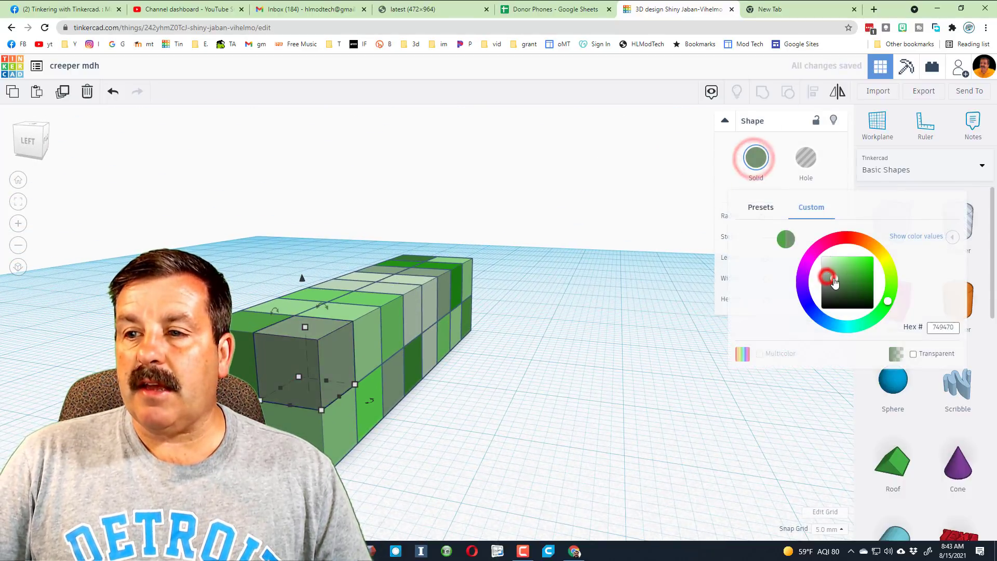
pyautogui.moveTo(834, 280); pyautogui.dragTo(851, 261)
pyautogui.click(251, 342)
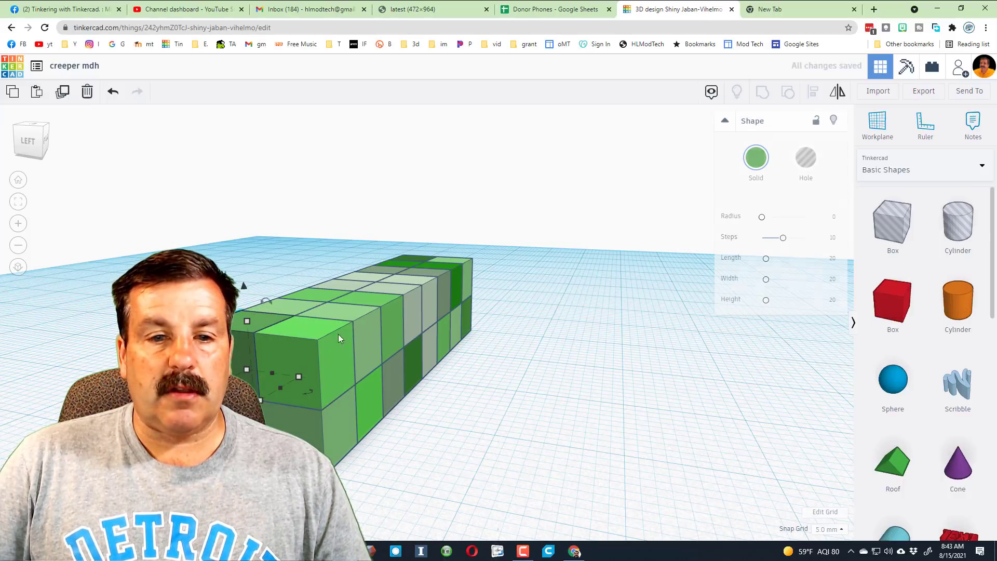
pyautogui.click(756, 158)
pyautogui.click(833, 290)
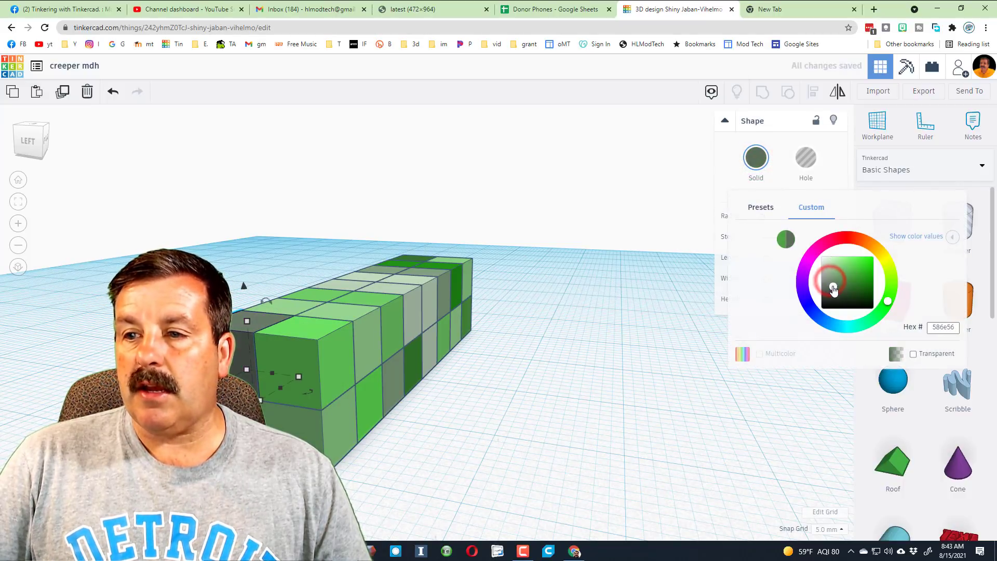
# Step: Recolour the front lower cube on the block's left end to custom dark green 1d7d16
pyautogui.click(298, 422)
pyautogui.click(756, 157)
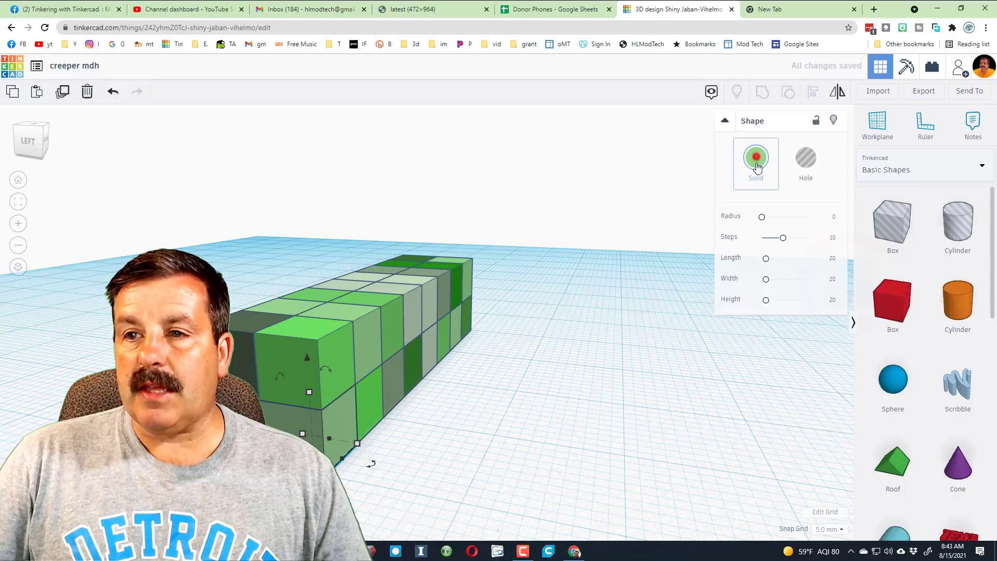
pyautogui.moveTo(834, 271); pyautogui.dragTo(864, 284)
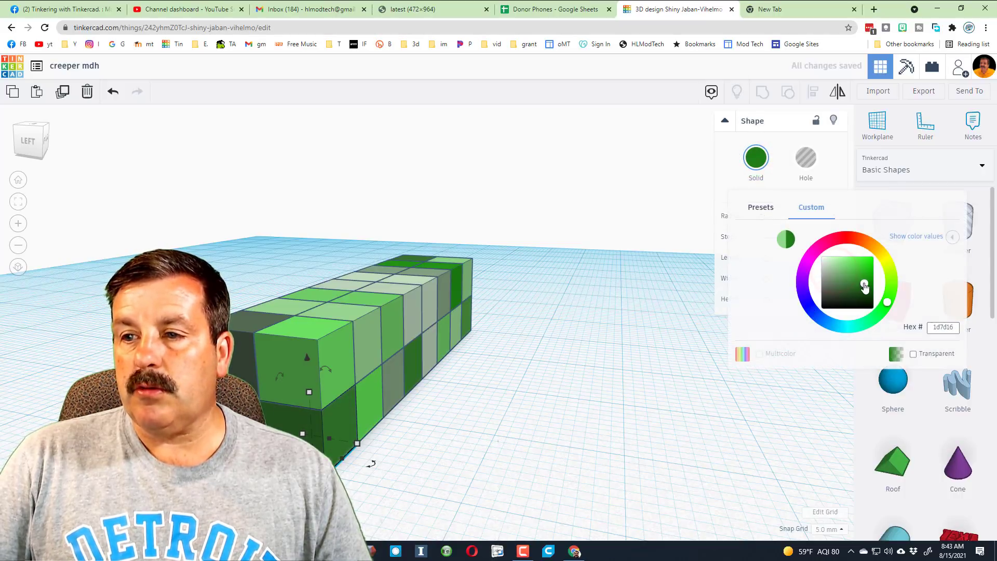
pyautogui.click(508, 344)
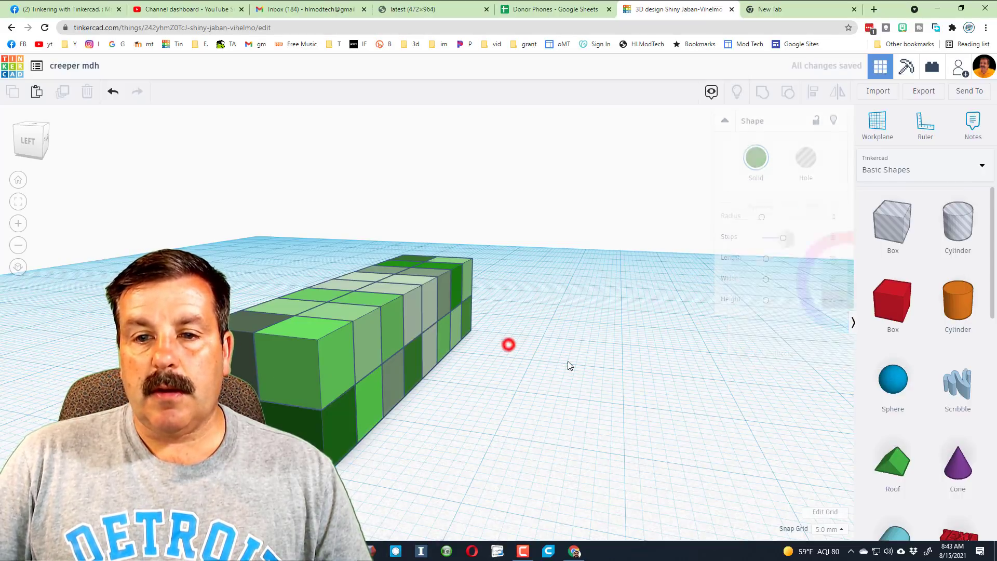
# Step: Duplicate all 32 cubes and raise the copy two cube heights to make the block four cubes tall
pyautogui.moveTo(578, 368); pyautogui.dragTo(344, 358, button='right')
pyautogui.moveTo(436, 357); pyautogui.dragTo(275, 281, button='right')
pyautogui.moveTo(276, 198); pyautogui.dragTo(563, 435)
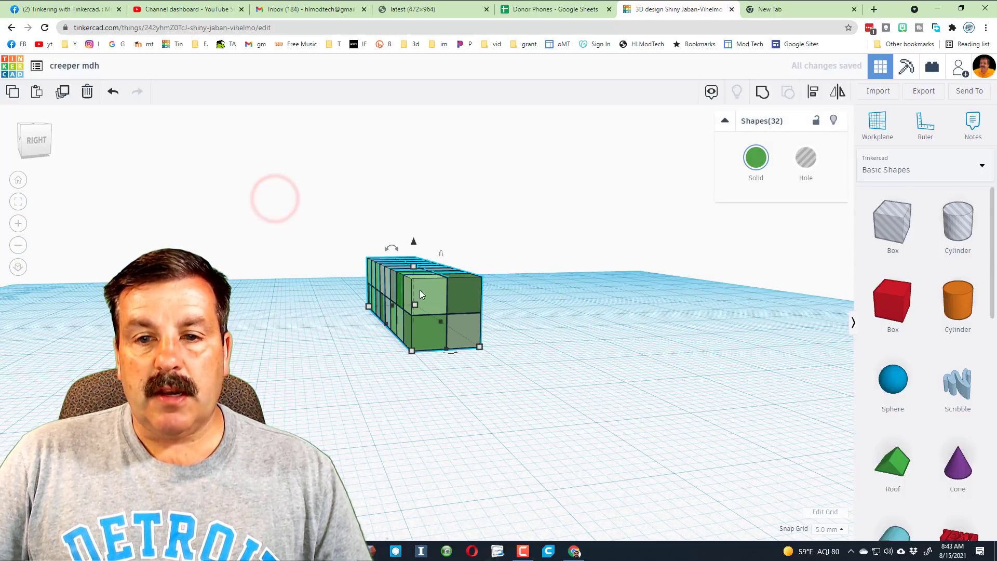
pyautogui.hotkey('ctrl', 'd')
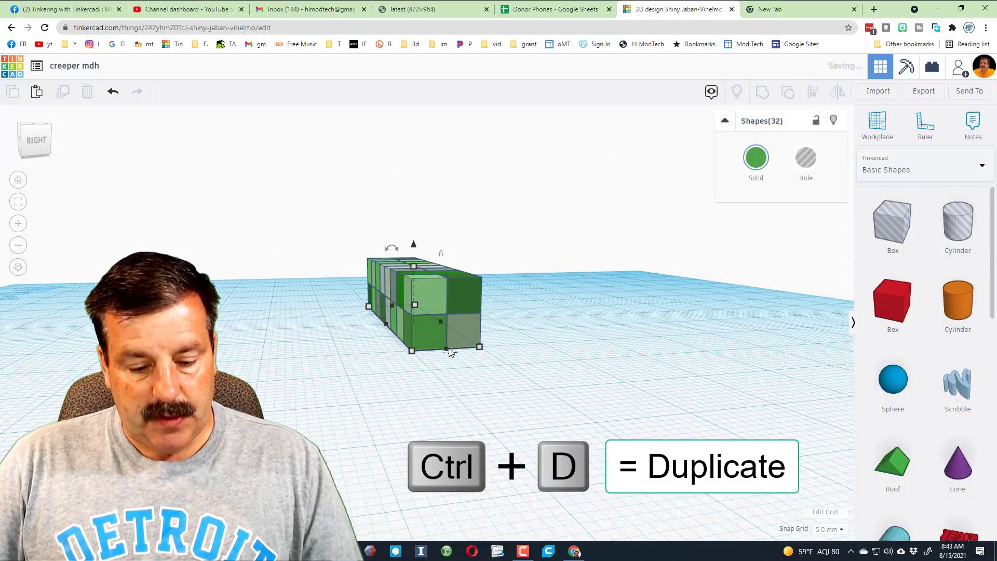
pyautogui.hotkey('ctrl', 'Up')
pyautogui.hotkey('ctrl', 'Up')
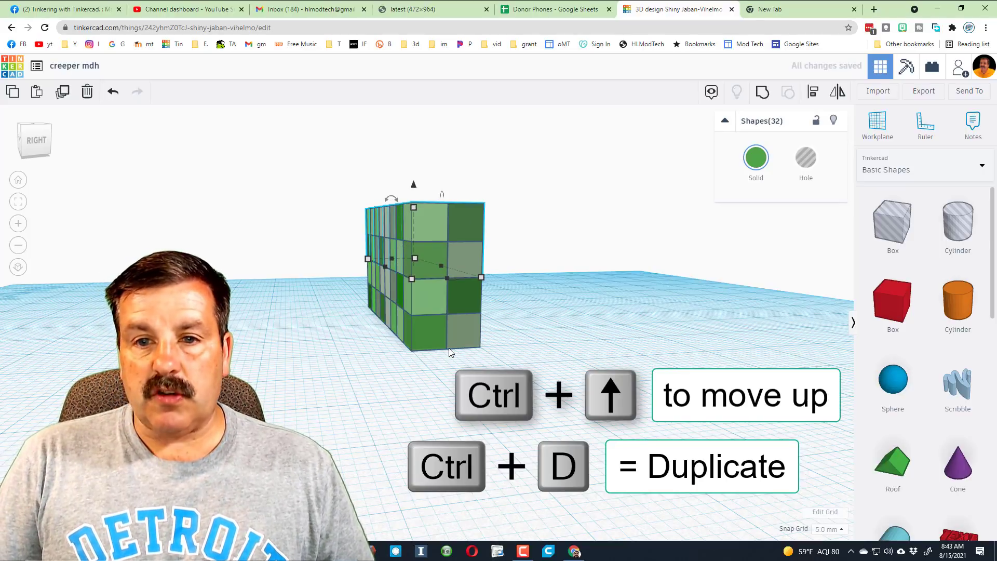
# Step: Mirror the upper 32 cubes both vertically and left to right to vary the colour pattern
pyautogui.click(837, 91)
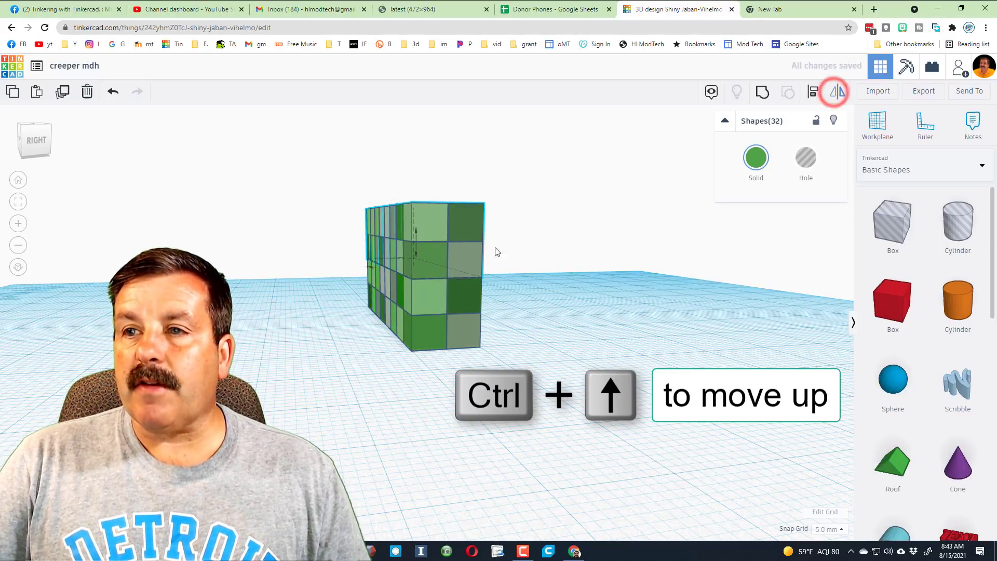
pyautogui.click(416, 243)
pyautogui.moveTo(253, 360); pyautogui.dragTo(451, 312, button='right')
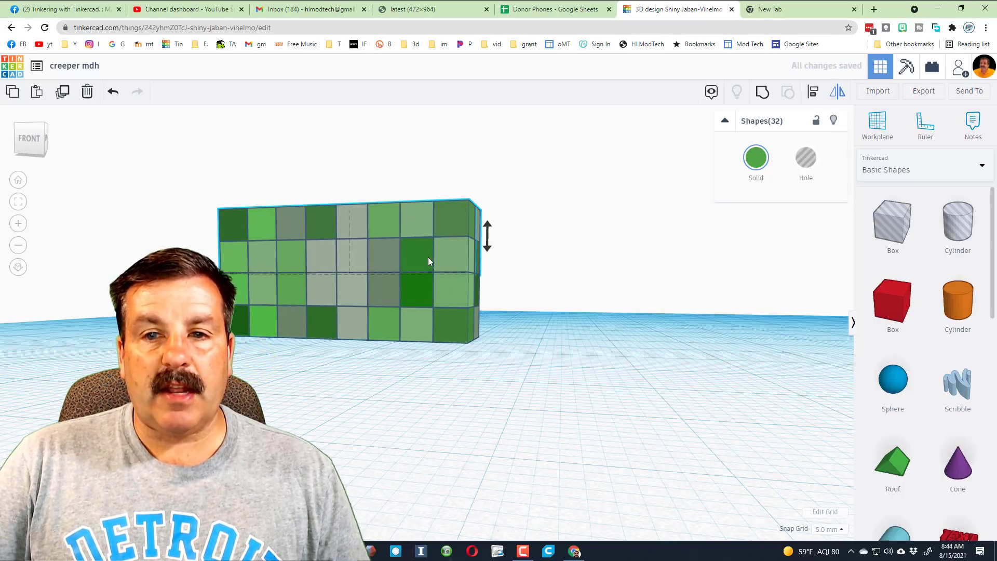
pyautogui.moveTo(437, 279); pyautogui.dragTo(410, 344, button='right')
pyautogui.click(323, 295)
pyautogui.click(591, 377)
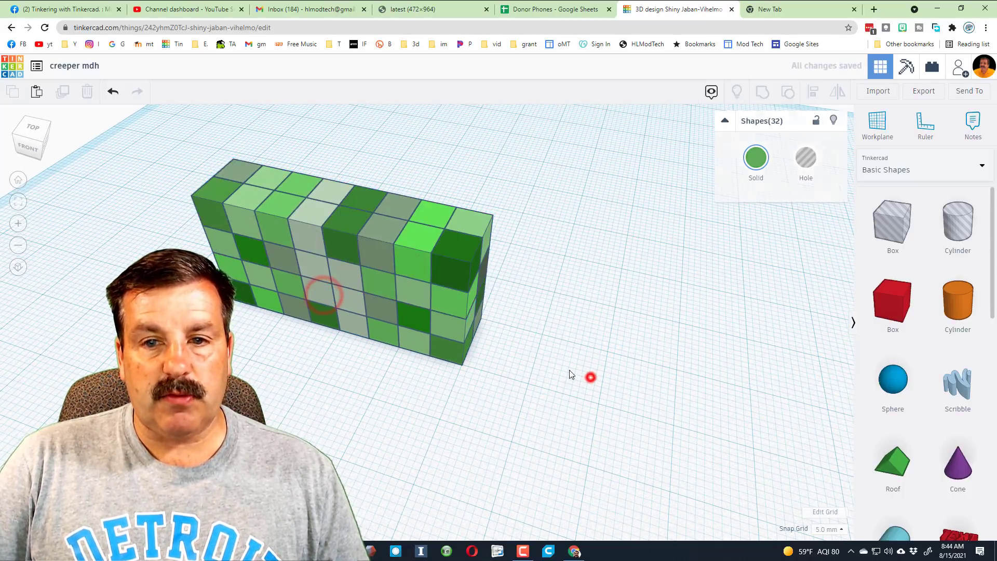
# Step: Duplicate all 64 cubes and shift the copy back two cubes to make the block four cubes deep
pyautogui.moveTo(571, 374); pyautogui.dragTo(356, 230, button='right')
pyautogui.moveTo(359, 183); pyautogui.dragTo(532, 397)
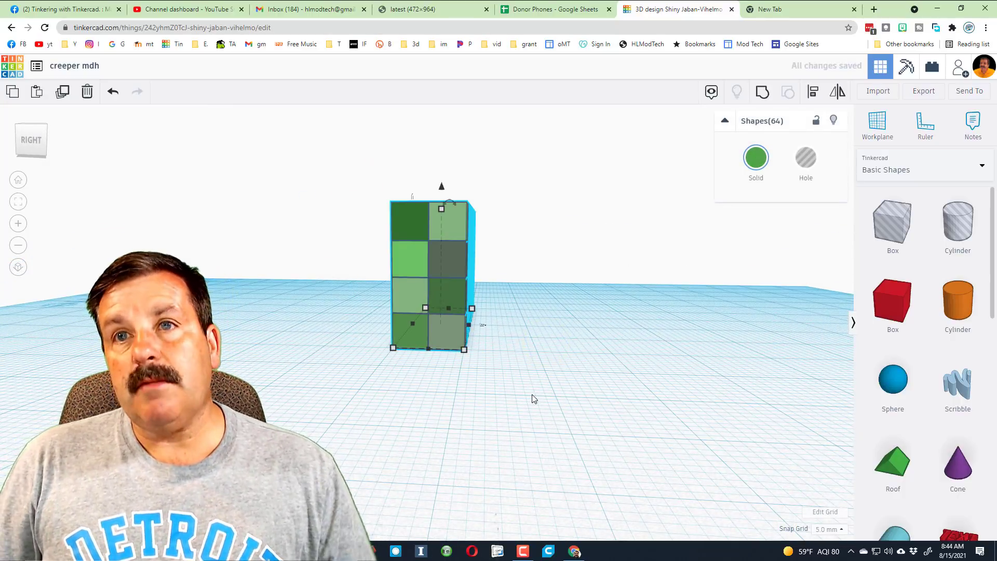
pyautogui.press('Right')
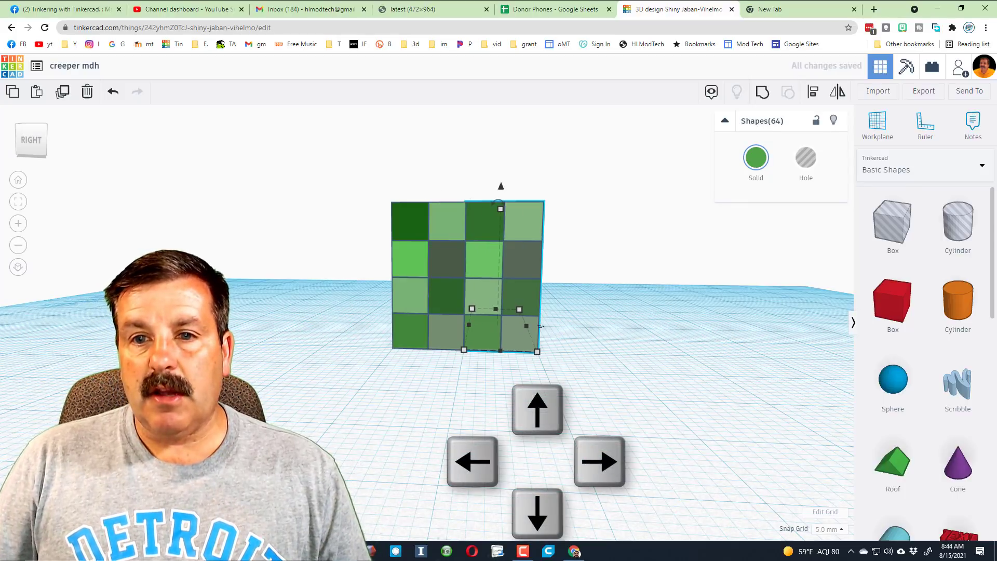
# Step: Mirror the rear 64 cubes both vertically and front to back to vary the colour pattern
pyautogui.moveTo(381, 455); pyautogui.dragTo(712, 283, button='right')
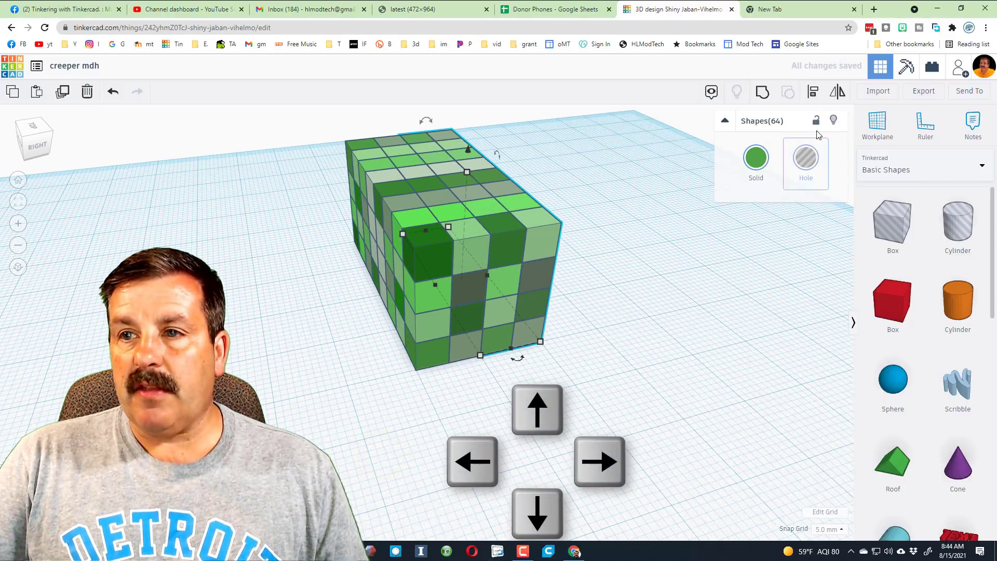
pyautogui.click(837, 93)
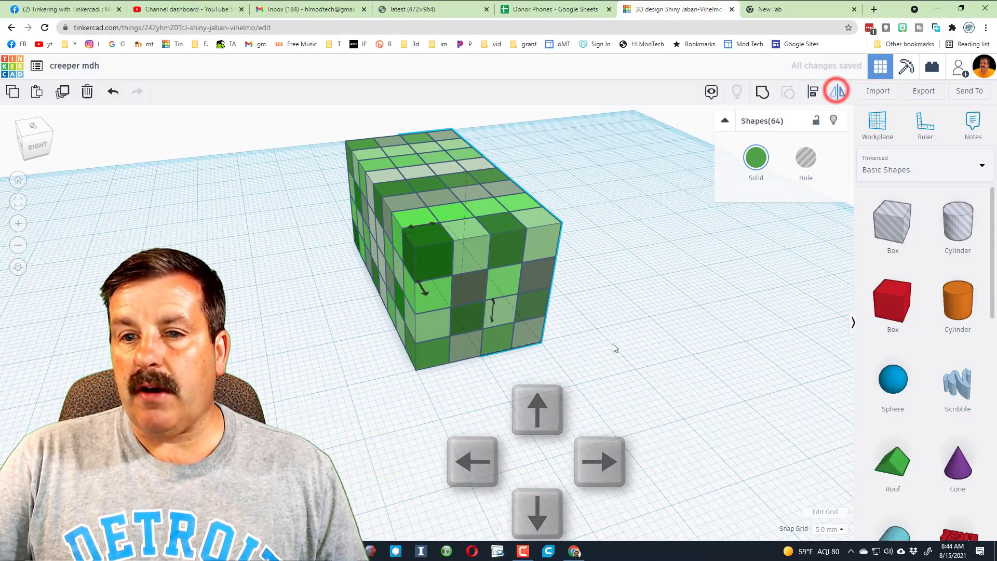
pyautogui.click(491, 318)
pyautogui.moveTo(622, 382); pyautogui.dragTo(507, 346, button='right')
pyautogui.click(489, 248)
pyautogui.click(587, 358)
# Step: Recolour the dark bottom corner cube at the block's rear edge to custom light green 78ba73
pyautogui.click(507, 347)
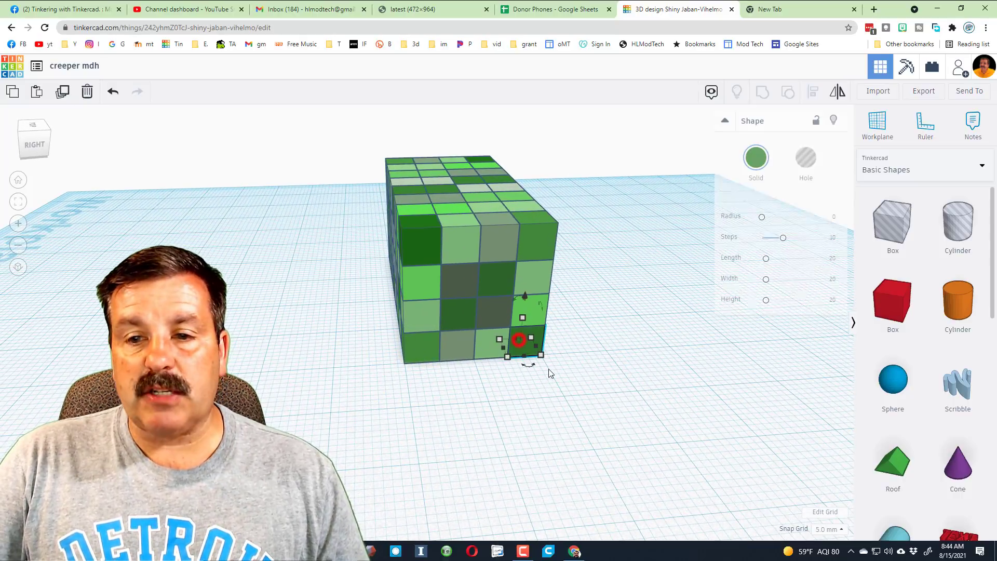
pyautogui.click(756, 158)
pyautogui.click(841, 273)
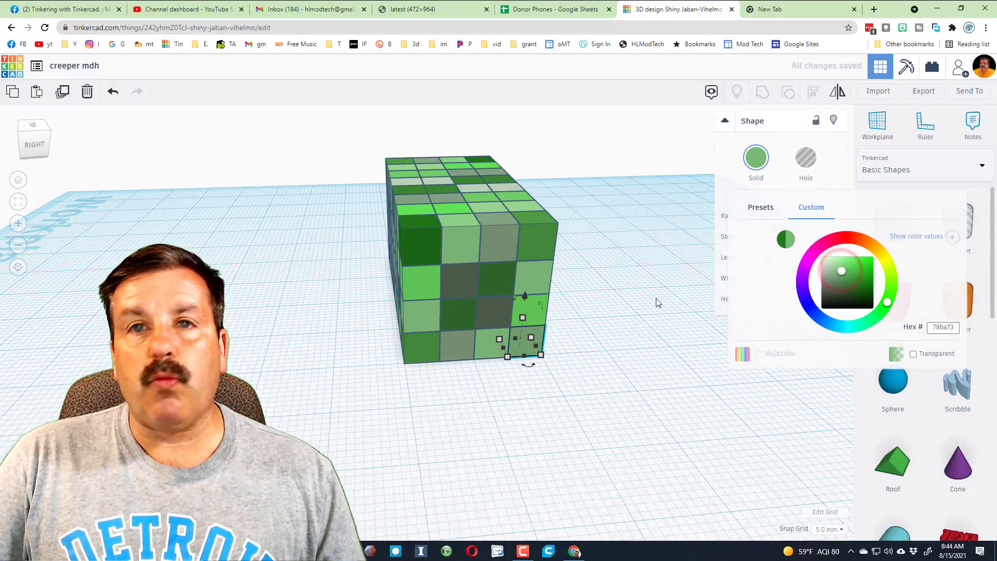
# Step: Duplicate all 128 cubes and shift the copy eight cubes back, leaving a four-cube gap between the two leg blocks
pyautogui.moveTo(668, 320); pyautogui.dragTo(576, 314, button='right')
pyautogui.moveTo(291, 345); pyautogui.dragTo(503, 330, button='right')
pyautogui.moveTo(564, 326); pyautogui.dragTo(401, 323, button='right')
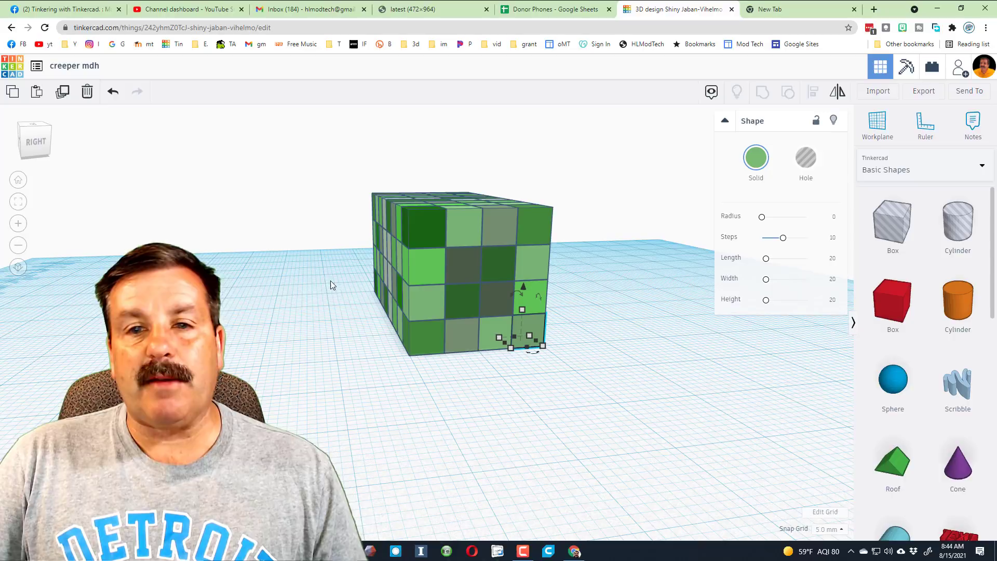
pyautogui.moveTo(297, 289)
pyautogui.mouseDown(button='right')
pyautogui.moveTo(429, 285)
pyautogui.moveTo(355, 294)
pyautogui.moveTo(337, 311)
pyautogui.moveTo(307, 304)
pyautogui.mouseUp(button='right')
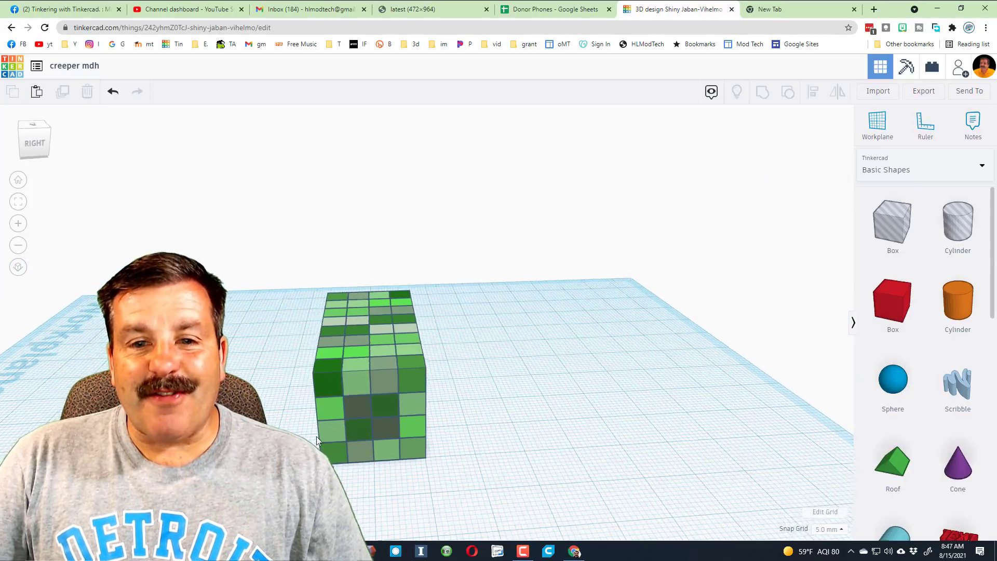
pyautogui.moveTo(316, 437); pyautogui.dragTo(318, 380, button='right')
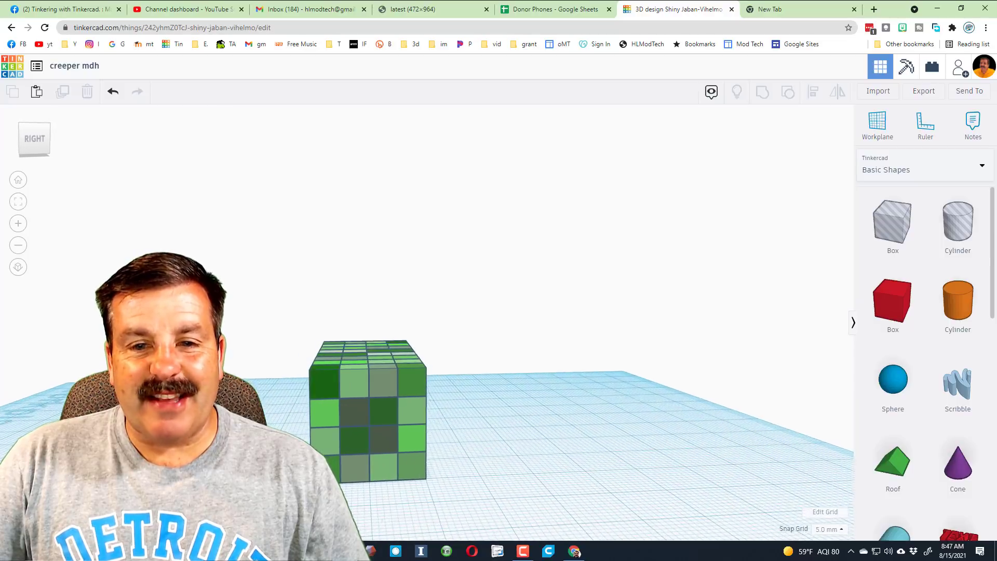
pyautogui.moveTo(249, 282); pyautogui.dragTo(474, 500)
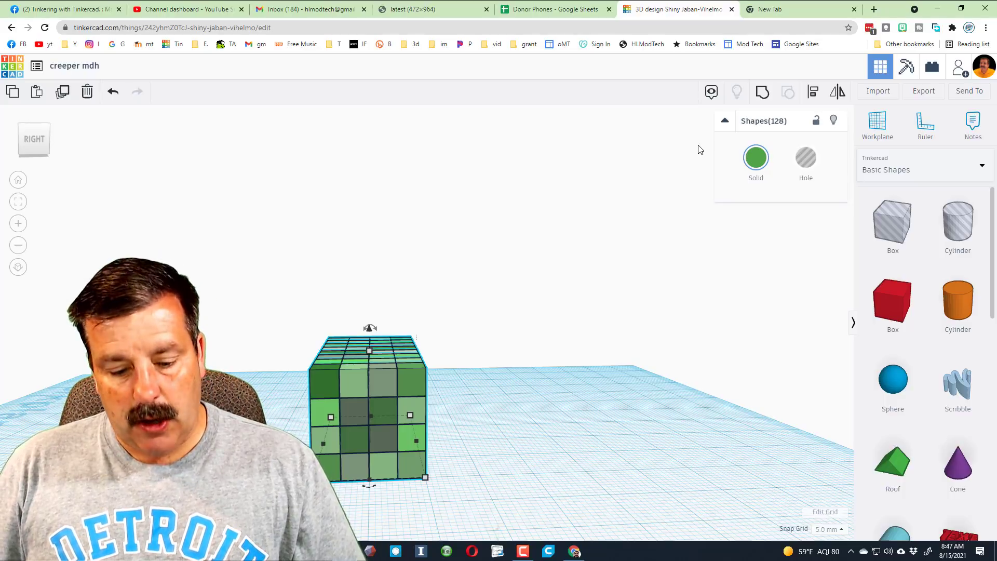
pyautogui.hotkey('ctrl', 'd')
pyautogui.press('Right')
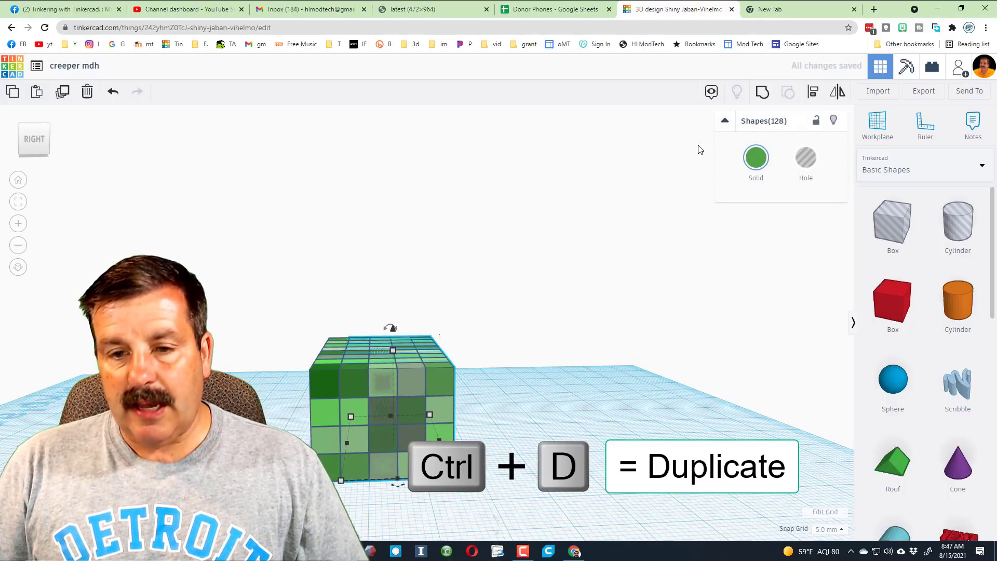
pyautogui.press('Right')
pyautogui.press('Right')
pyautogui.press('Right')
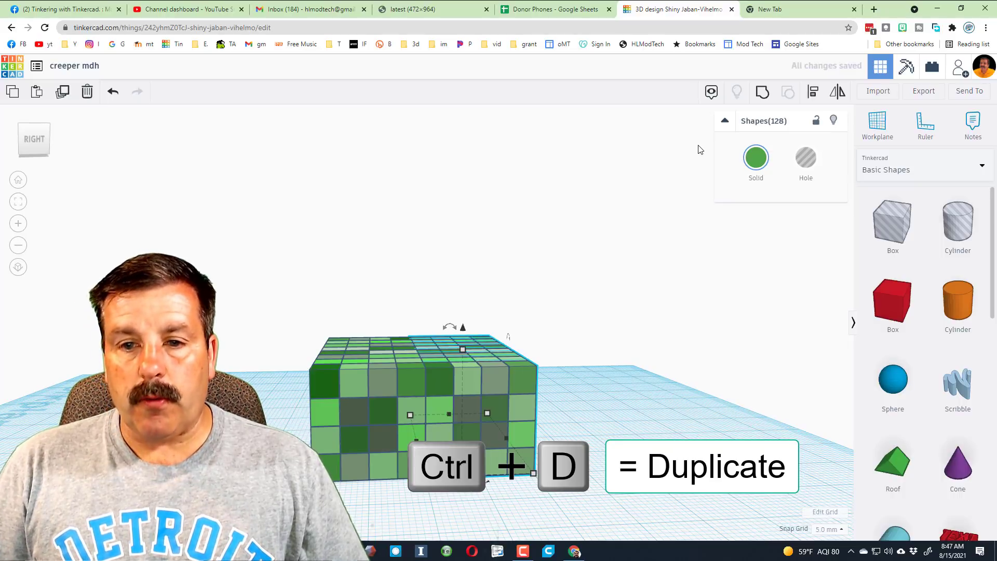
pyautogui.press('Right')
pyautogui.press('Right')
pyautogui.press('Right')
pyautogui.press('Right')
pyautogui.press('Right')
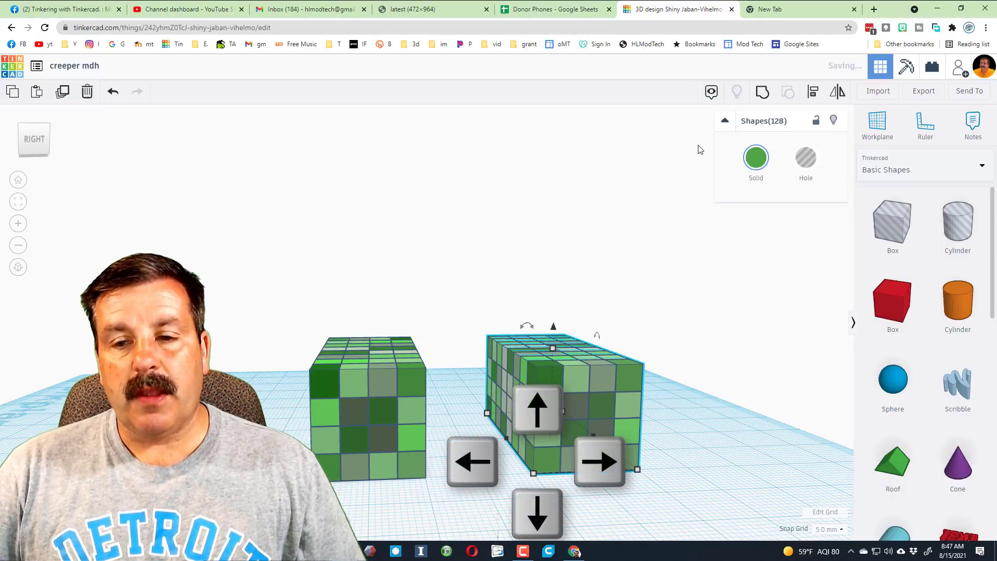
pyautogui.click(466, 432)
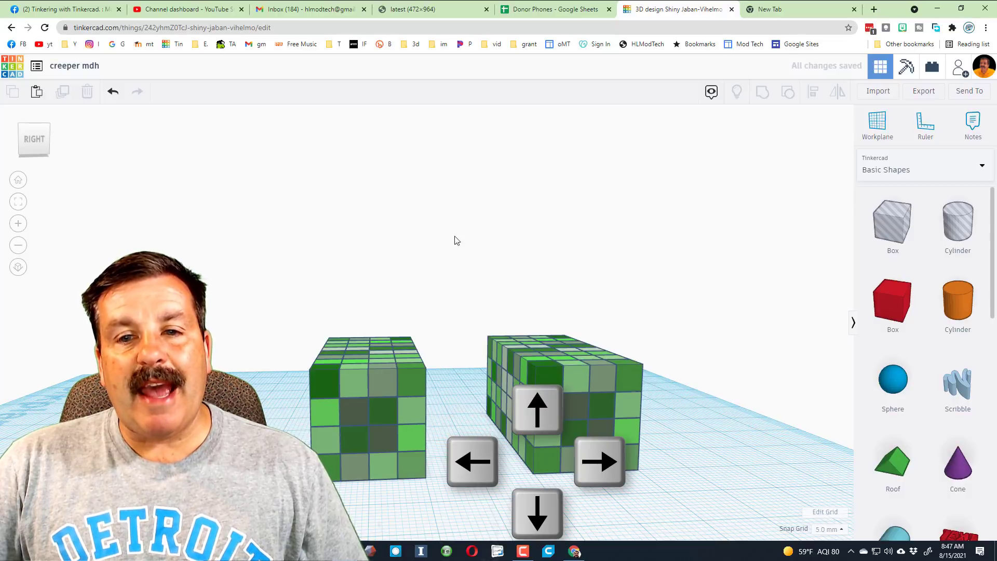
# Step: Duplicate the first leg block, raise the copy four cubes and shift it four cubes over to sit above the gap
pyautogui.scroll(2, 255, 312)
pyautogui.scroll(-3, 254, 313)
pyautogui.moveTo(259, 277); pyautogui.dragTo(445, 499)
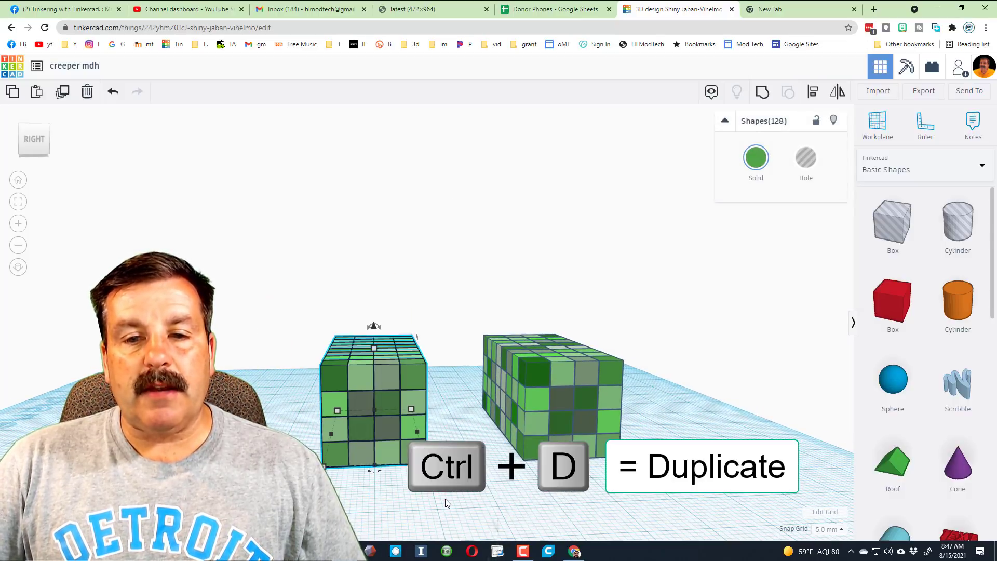
pyautogui.hotkey('ctrl', 'd')
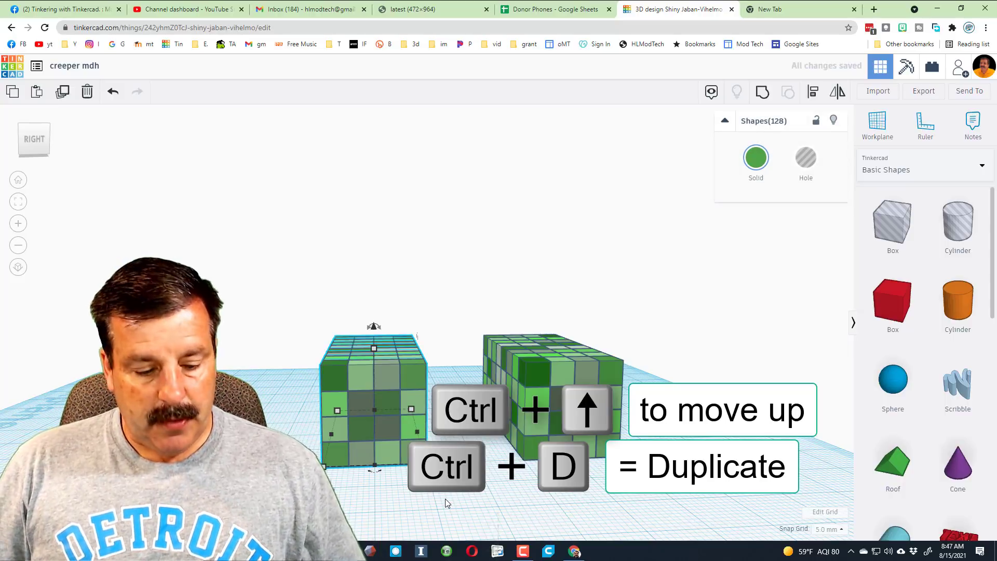
pyautogui.hotkey('ctrl', 'Up')
pyautogui.hotkey('ctrl', 'Up')
pyautogui.hotkey('ctrl', 'Up')
pyautogui.hotkey('ctrl', 'Up')
pyautogui.hotkey('ctrl', 'Up')
pyautogui.hotkey('ctrl', 'Up')
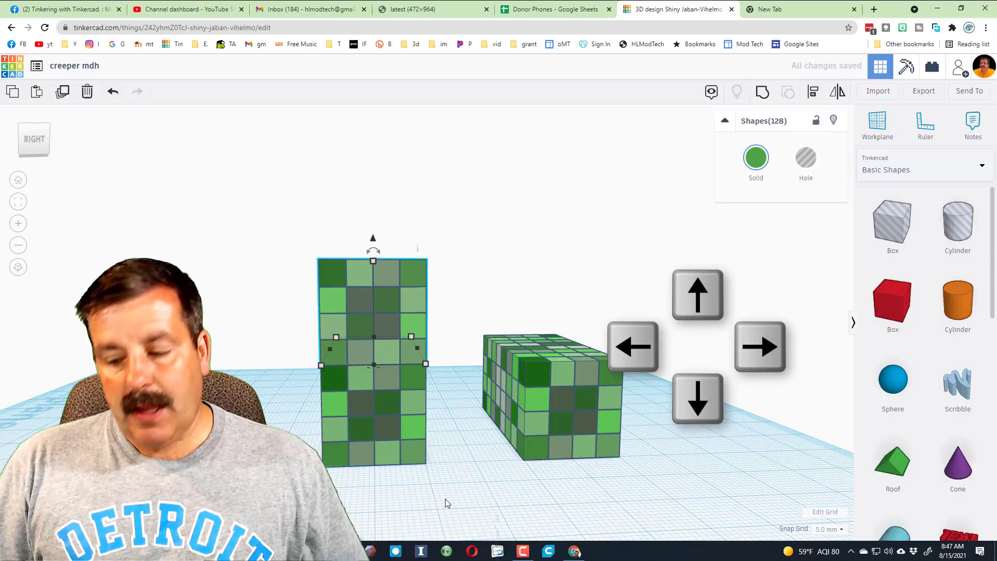
pyautogui.press('Right')
pyautogui.press('Right')
pyautogui.press('Right')
pyautogui.press('Right')
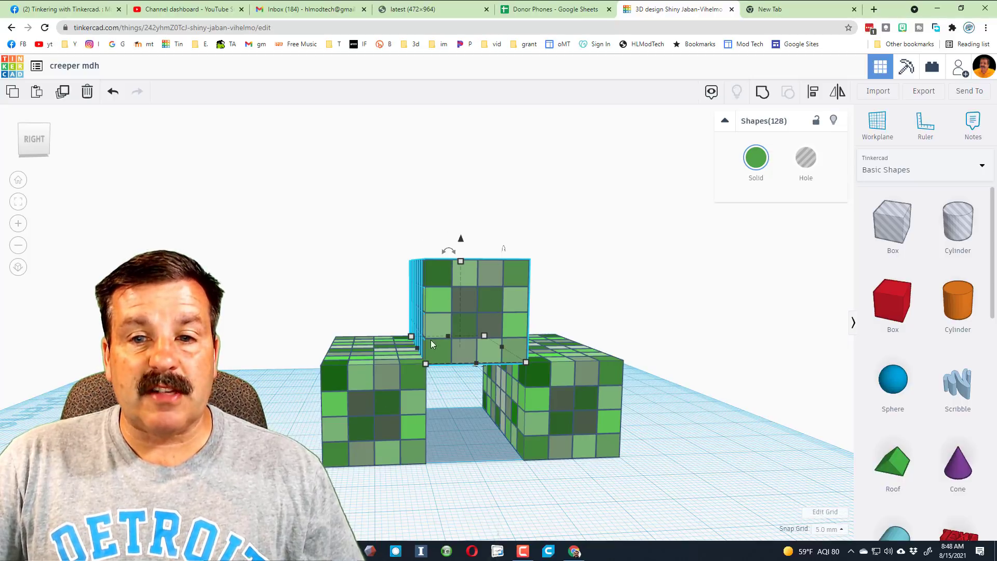
# Step: Select the 256 cubes of both leg blocks and hide them, leaving the raised body block
pyautogui.click(382, 401)
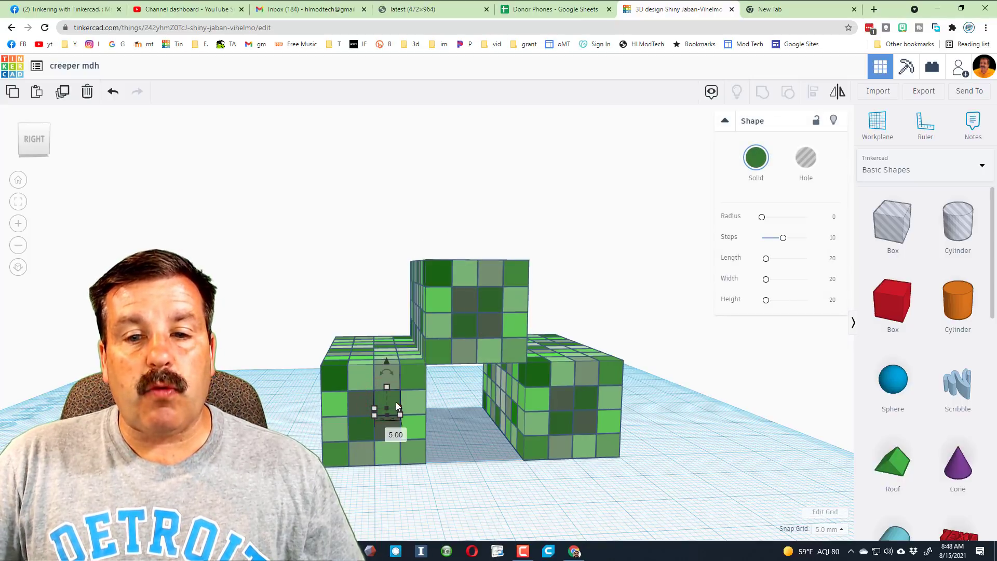
pyautogui.click(18, 202)
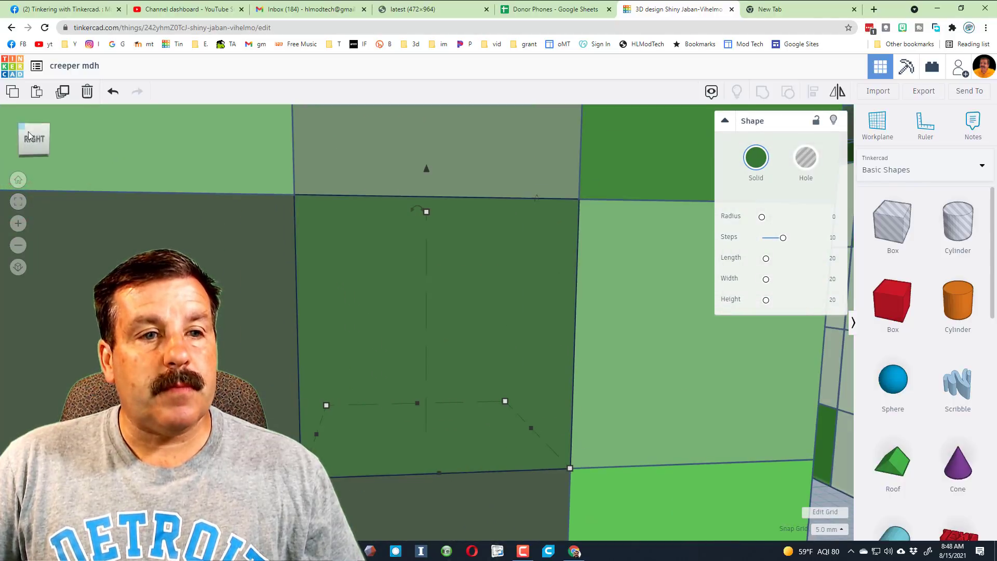
pyautogui.click(33, 140)
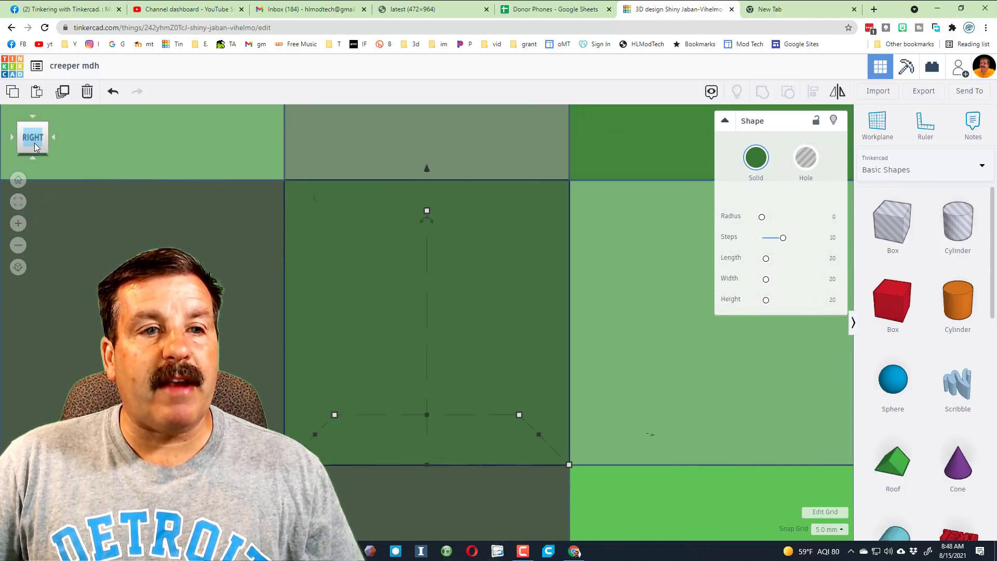
pyautogui.scroll(-8, 38, 148)
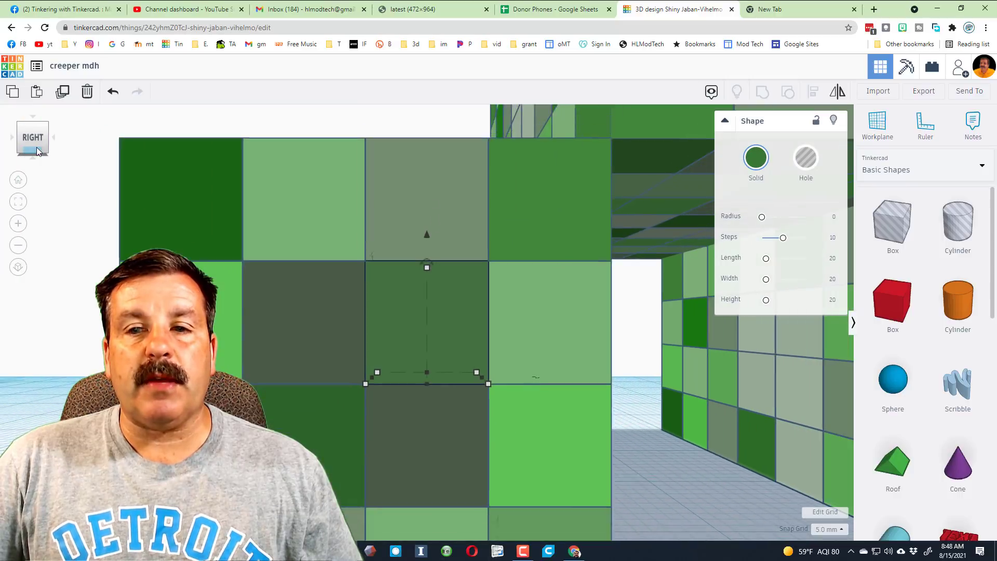
pyautogui.scroll(-8, 38, 151)
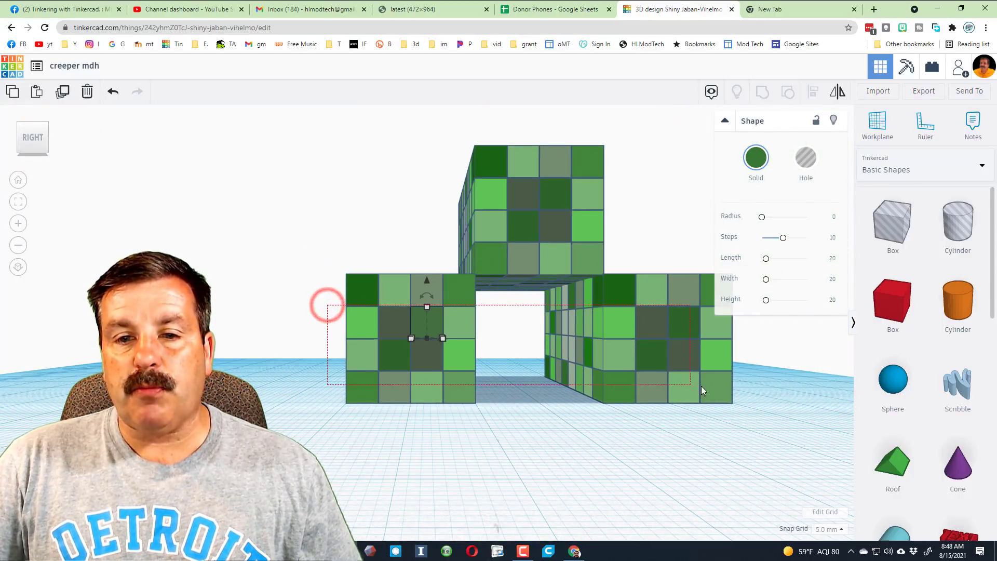
pyautogui.moveTo(702, 391); pyautogui.dragTo(774, 416)
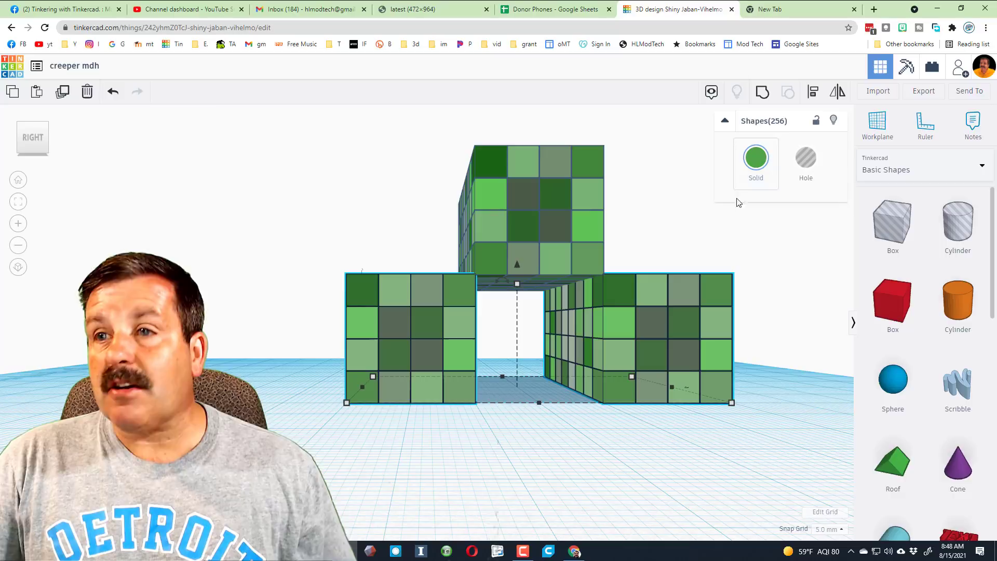
pyautogui.click(831, 122)
# Step: Duplicate the raised body block's 128 cubes and move the copy up four cubes to stack on top
pyautogui.moveTo(761, 256); pyautogui.dragTo(746, 280, button='right')
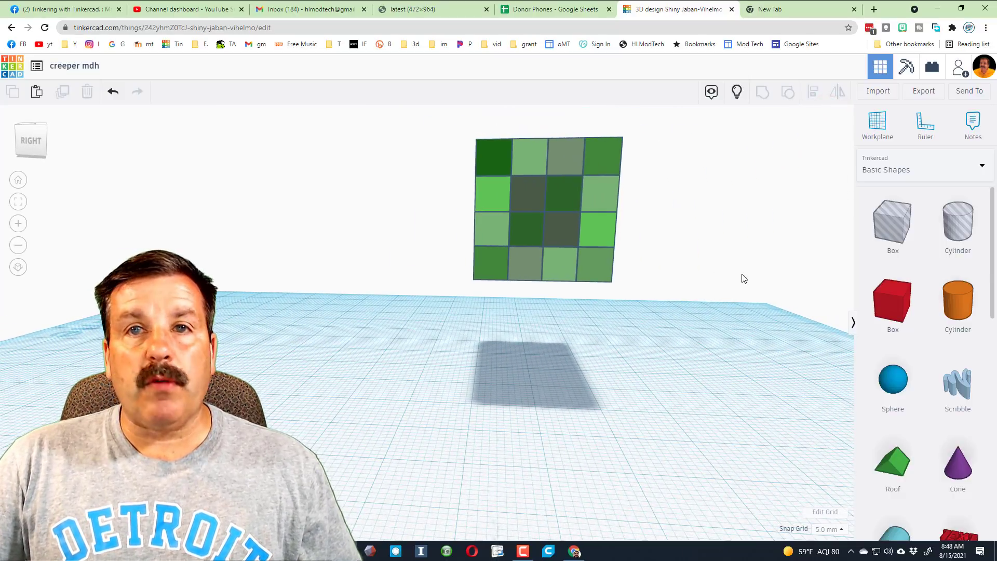
pyautogui.scroll(-4, 666, 307)
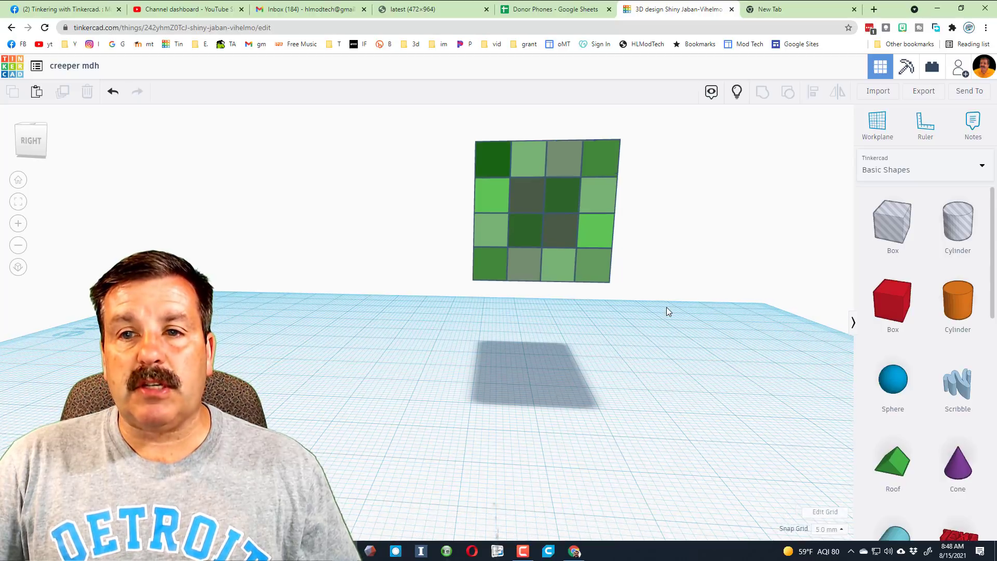
pyautogui.moveTo(628, 295); pyautogui.dragTo(626, 295, button='right')
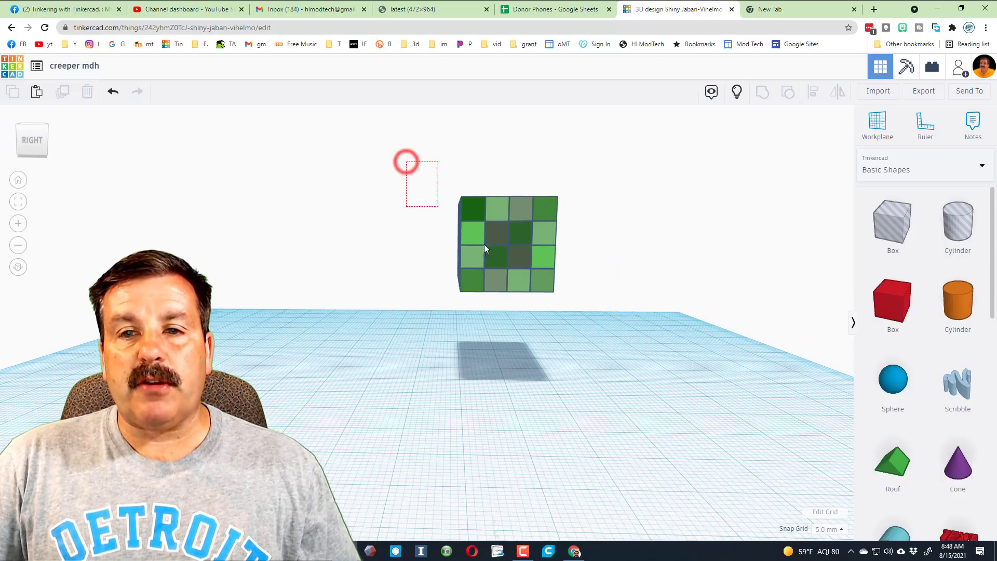
pyautogui.moveTo(484, 248); pyautogui.dragTo(600, 322)
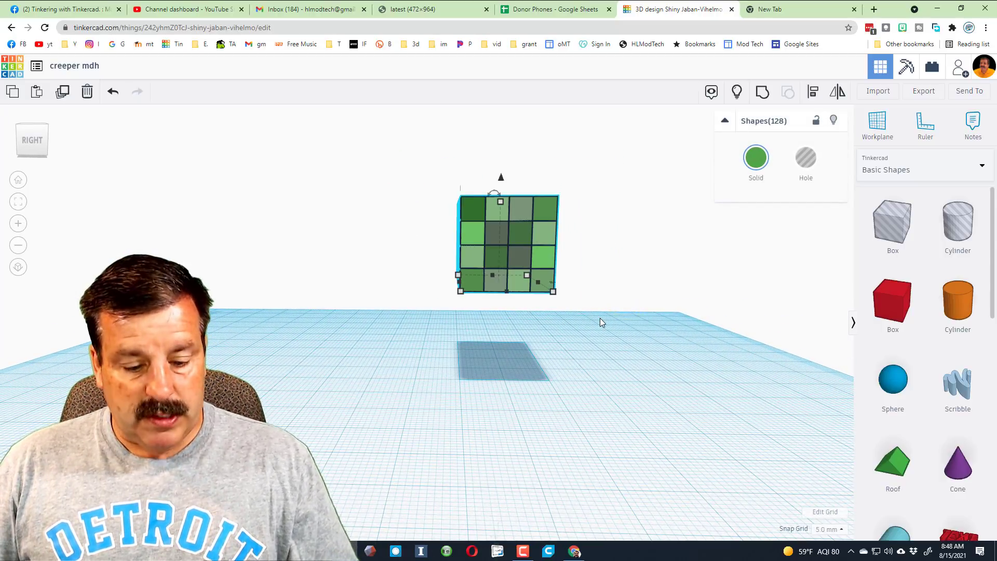
pyautogui.hotkey('ctrl', 'd')
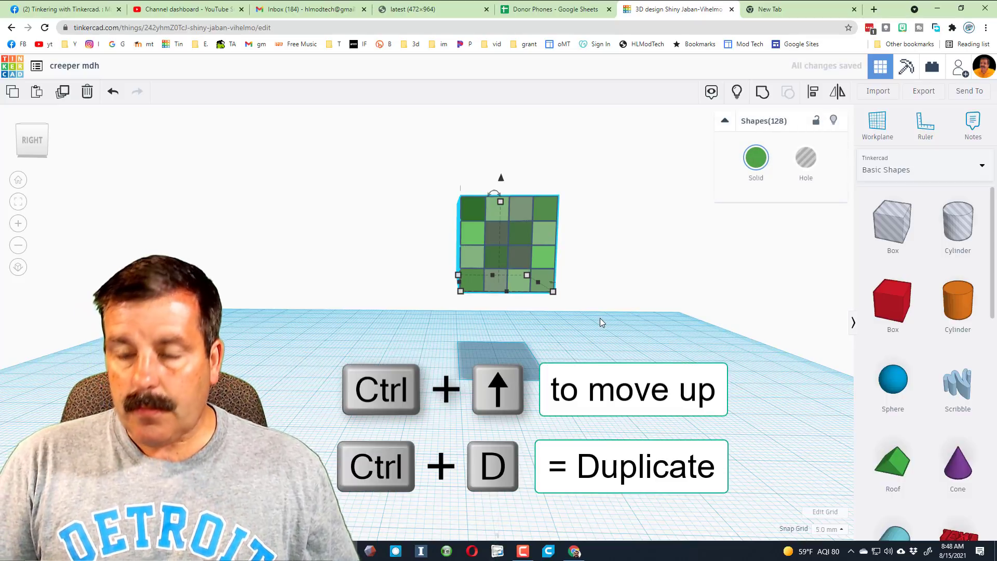
pyautogui.hotkey('ctrl', 'Up')
pyautogui.hotkey('ctrl', 'Up')
pyautogui.hotkey('ctrl', 'Up')
pyautogui.hotkey('ctrl', 'Up')
pyautogui.hotkey('ctrl', 'Up')
pyautogui.hotkey('ctrl', 'Up')
pyautogui.hotkey('ctrl', 'Up')
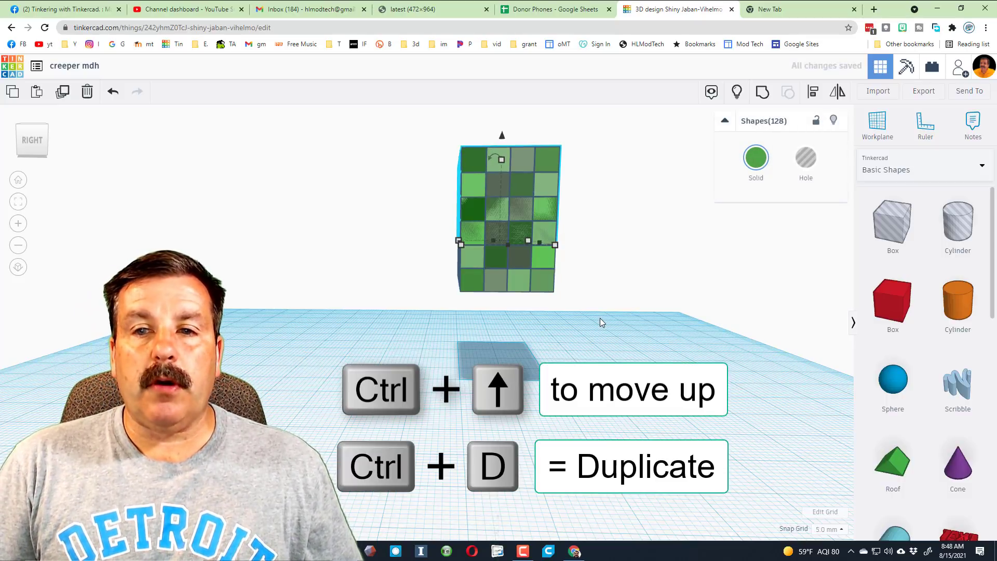
# Step: Check the creeper reference image and repeat the upward duplication twice to make the stack four blocks tall
pyautogui.click(416, 8)
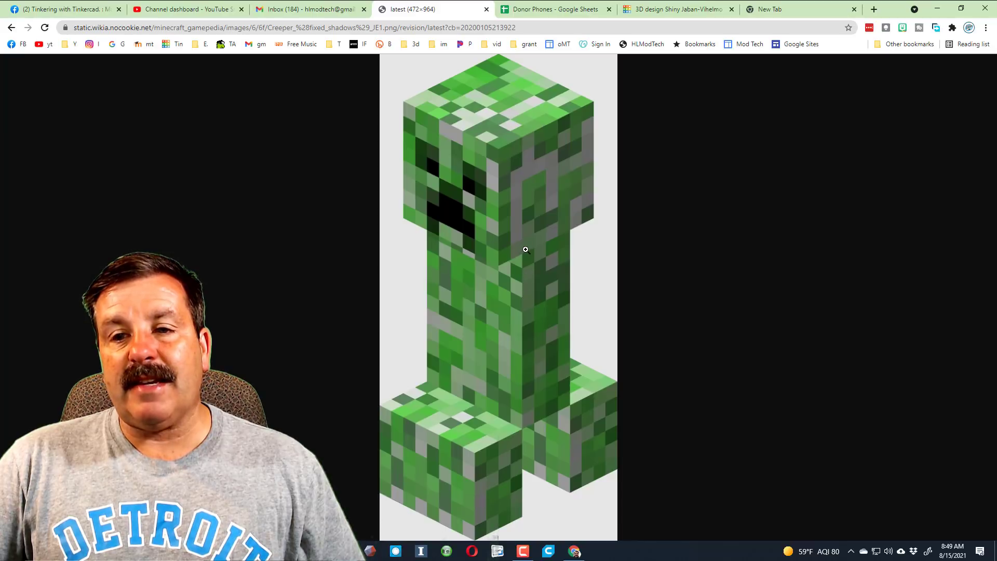
pyautogui.click(662, 9)
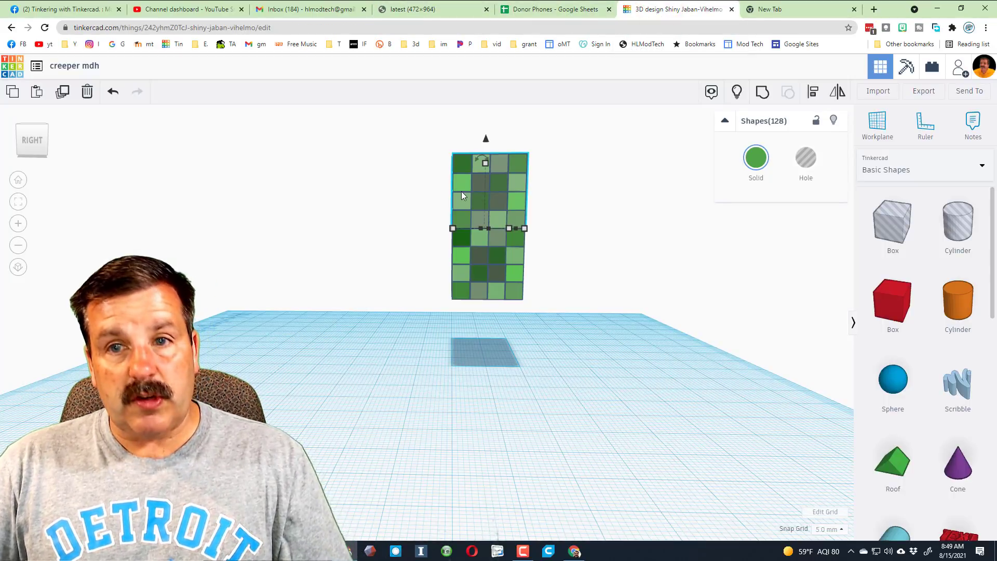
pyautogui.hotkey('ctrl', 'd')
pyautogui.scroll(-3, 461, 196)
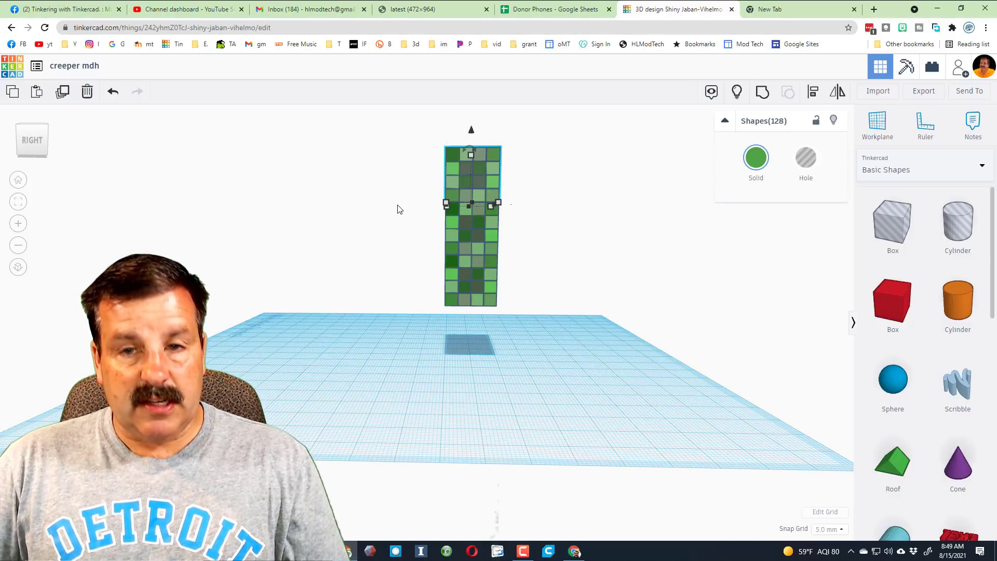
pyautogui.hotkey('ctrl', 'd')
pyautogui.scroll(-4, 402, 211)
pyautogui.scroll(3, 422, 226)
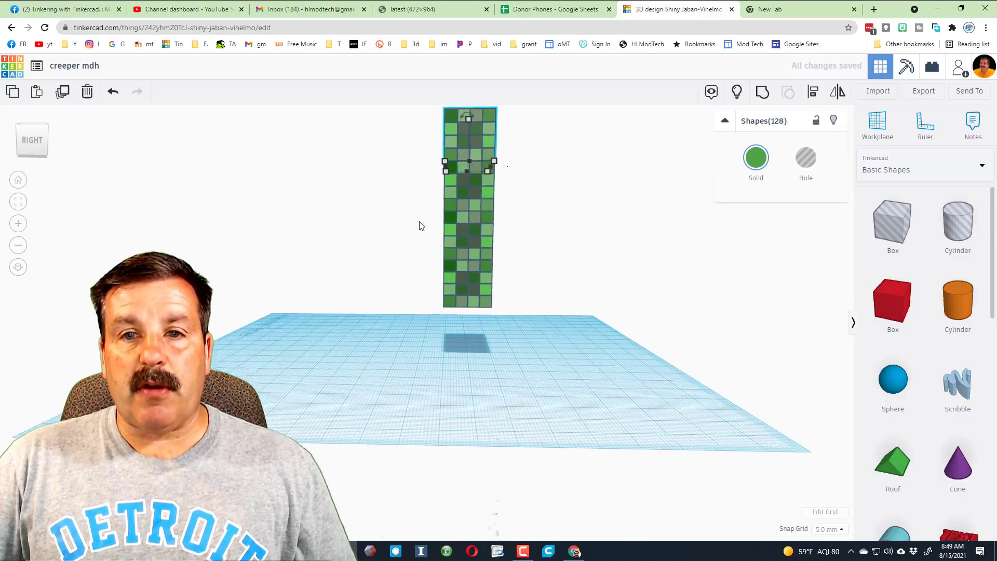
pyautogui.scroll(-2, 476, 174)
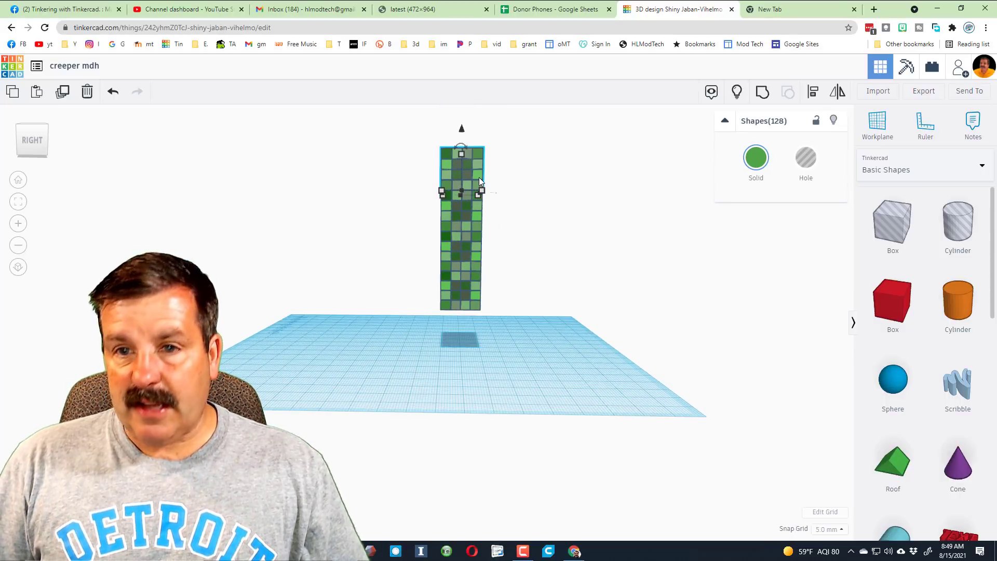
# Step: Shift the topmost 128-cube block two cubes back so it overhangs the body by half its depth
pyautogui.press('Right')
pyautogui.press('Right')
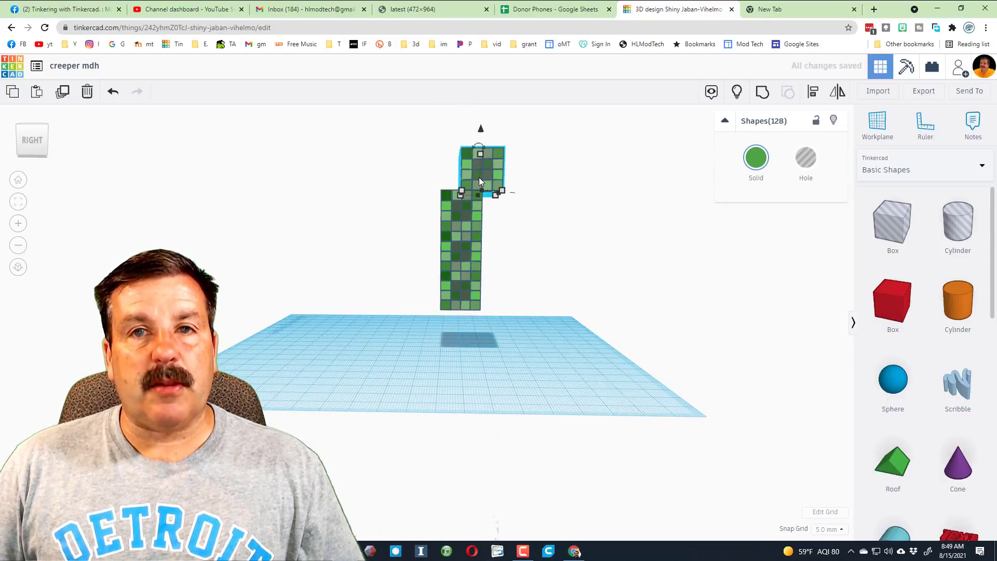
pyautogui.moveTo(439, 186)
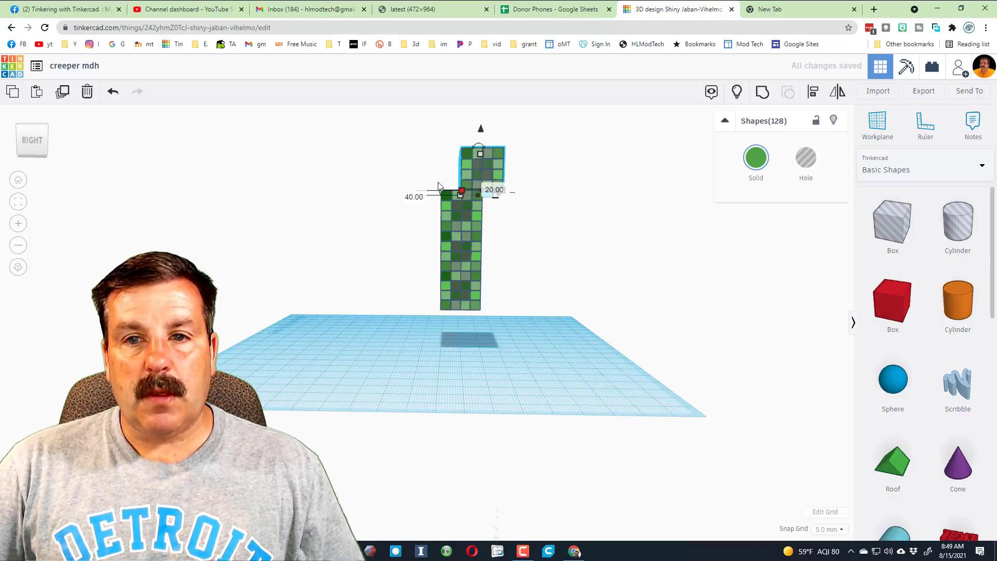
# Step: Select the 384 body cubes beneath the overhanging head block and hide them
pyautogui.click(409, 190)
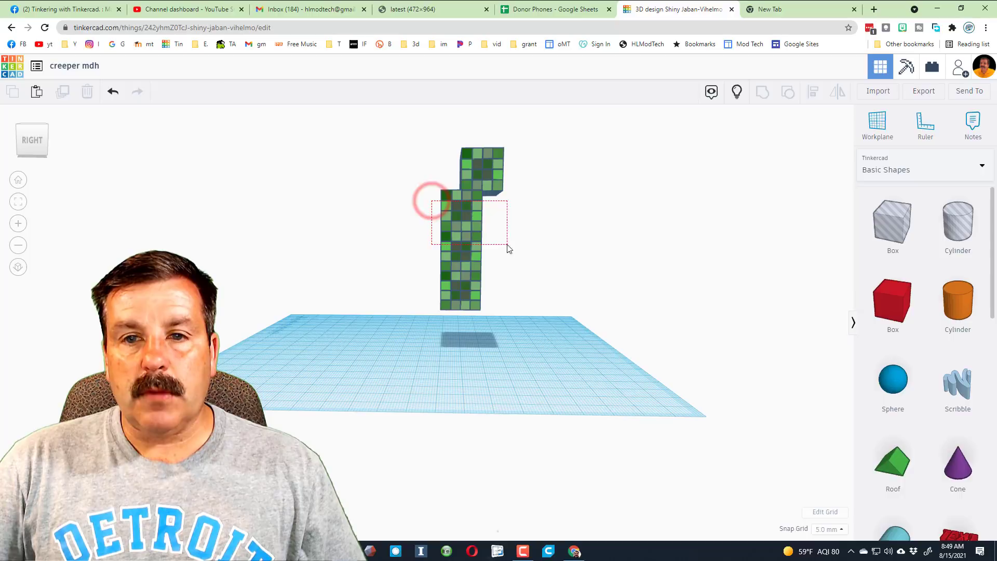
pyautogui.moveTo(502, 302); pyautogui.dragTo(509, 321)
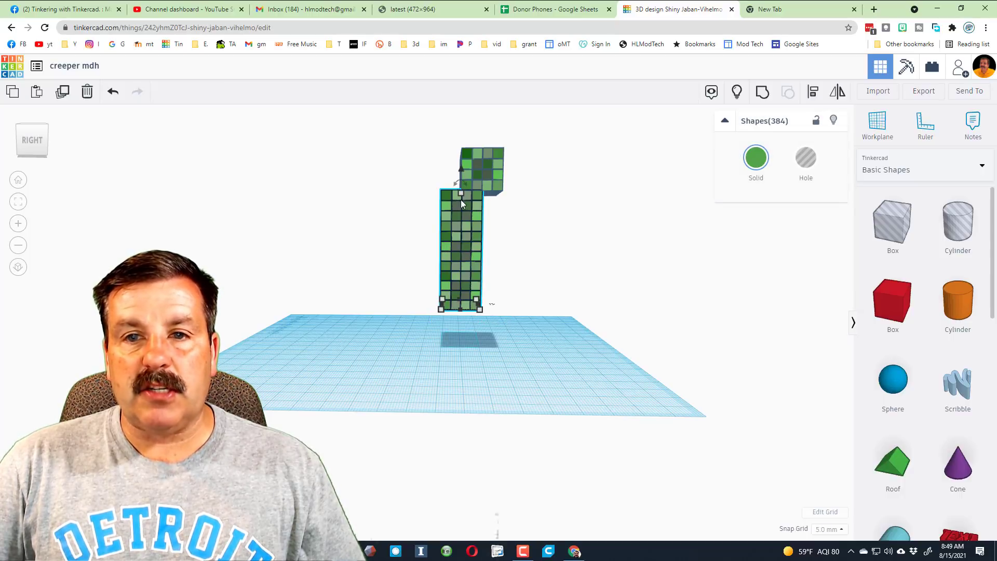
pyautogui.moveTo(422, 201); pyautogui.dragTo(530, 327)
pyautogui.click(834, 120)
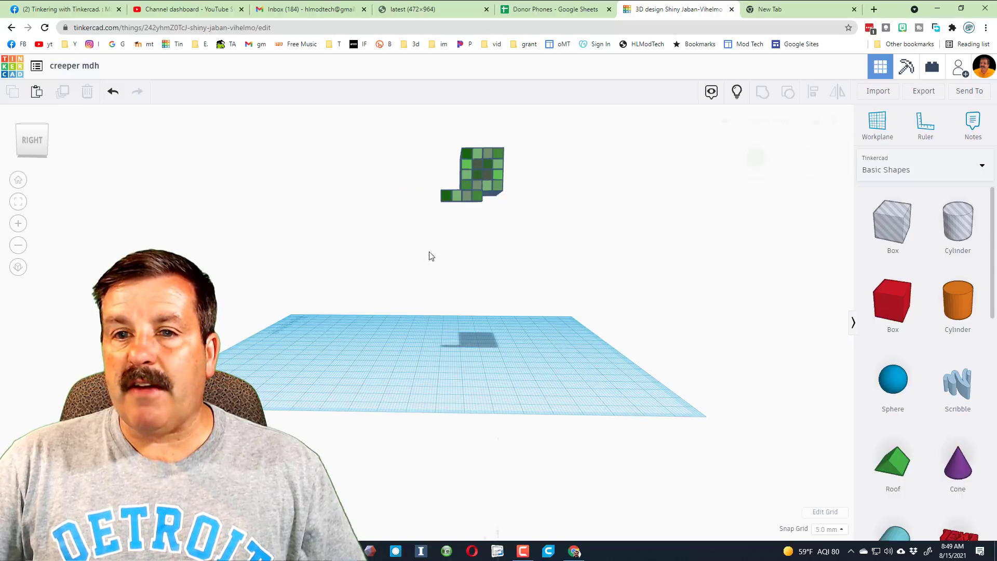
# Step: Select the leftover row of body cubes just under the head block and hide it
pyautogui.scroll(2, 416, 178)
pyautogui.moveTo(416, 179); pyautogui.dragTo(372, 160, button='right')
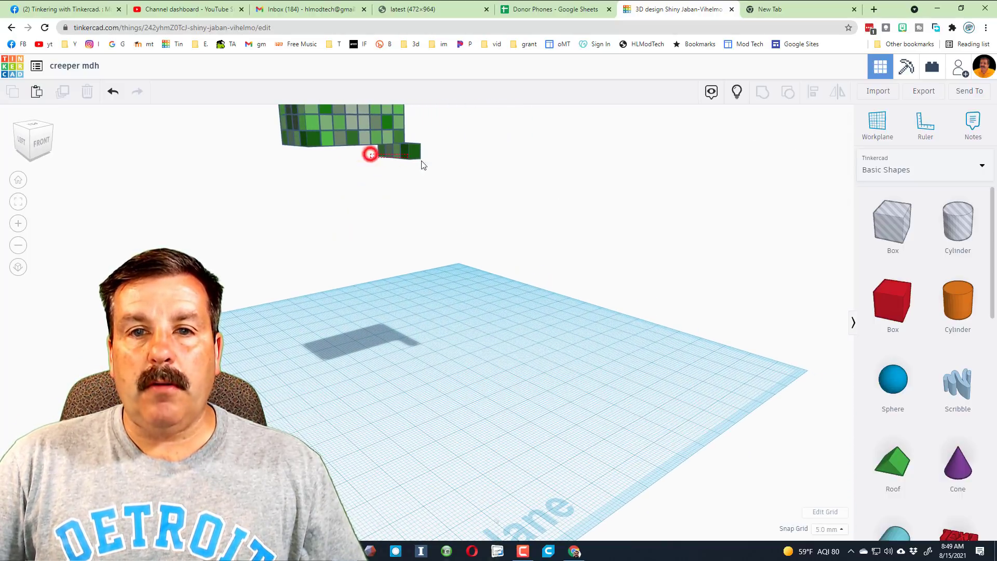
pyautogui.moveTo(422, 165); pyautogui.dragTo(437, 172)
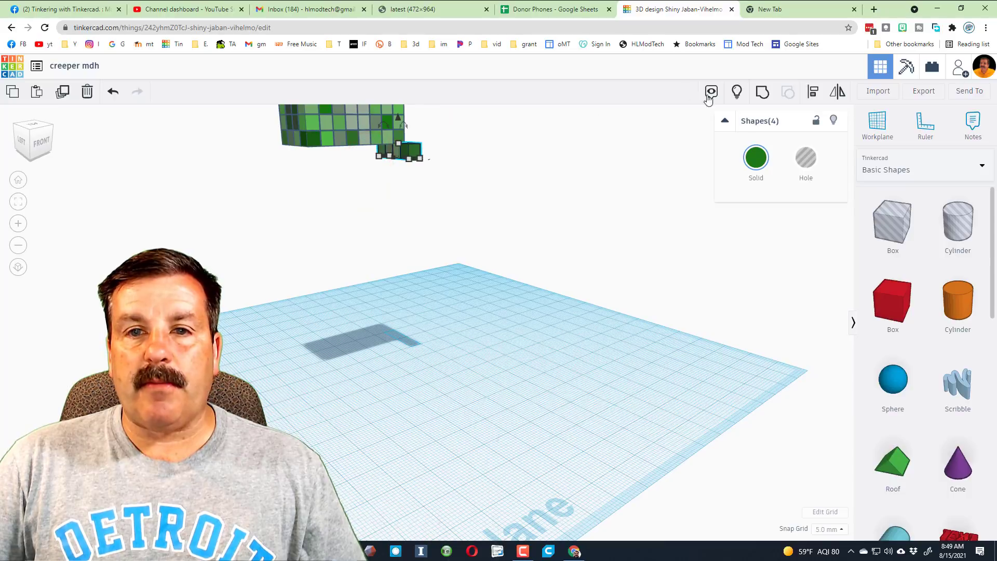
pyautogui.click(834, 119)
# Step: Duplicate the head block's 128 cubes and move the copy four cubes toward the front, directly against the original
pyautogui.moveTo(519, 182); pyautogui.dragTo(282, 174, button='right')
pyautogui.moveTo(387, 156); pyautogui.dragTo(255, 142, button='right')
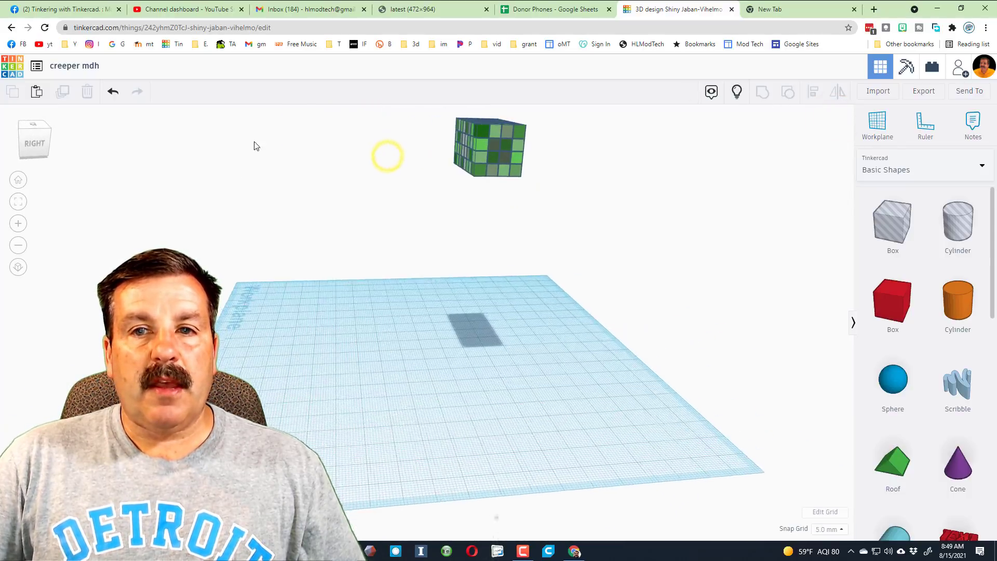
pyautogui.moveTo(507, 165); pyautogui.dragTo(553, 187)
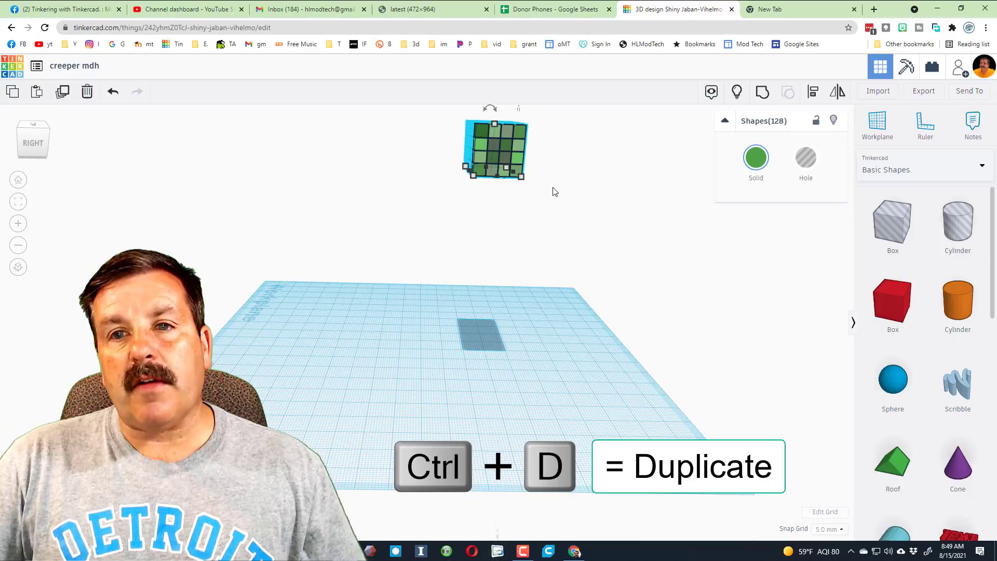
pyautogui.hotkey('ctrl', 'd')
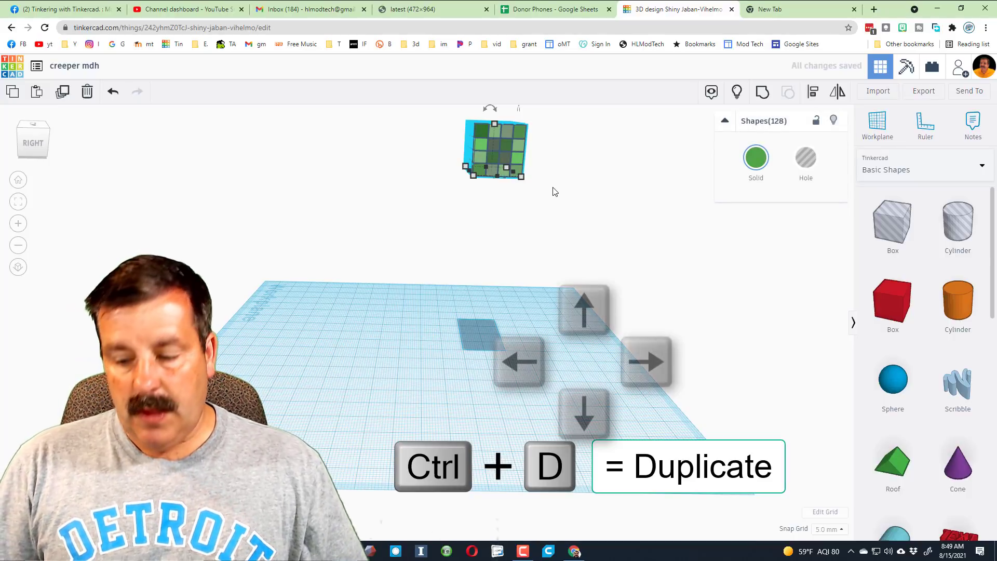
pyautogui.press('Left')
pyautogui.press('Left')
pyautogui.press('Left')
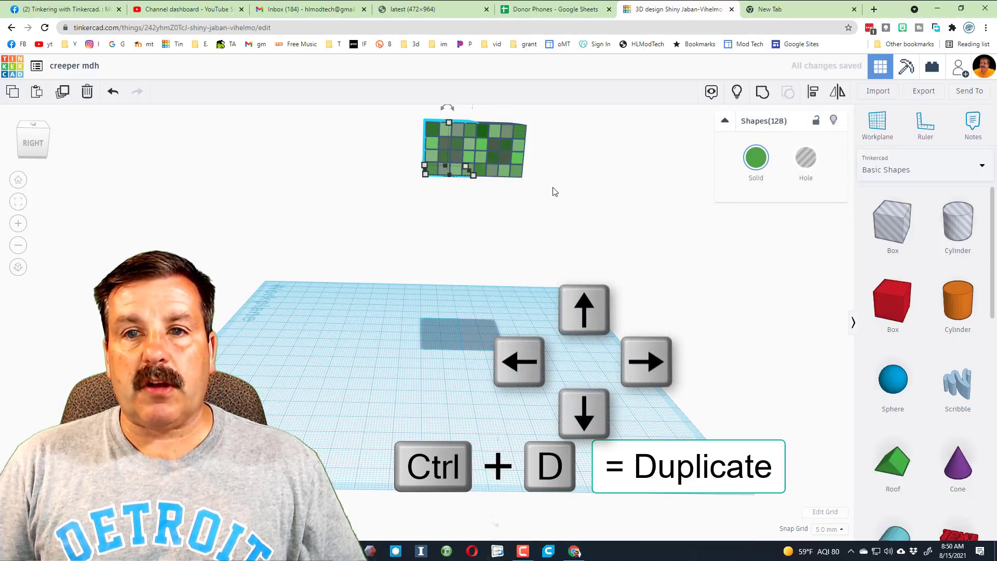
# Step: Duplicate both head blocks, 256 cubes in all, and move the copy up four cubes to stack on top
pyautogui.click(383, 125)
pyautogui.moveTo(398, 114); pyautogui.dragTo(546, 209)
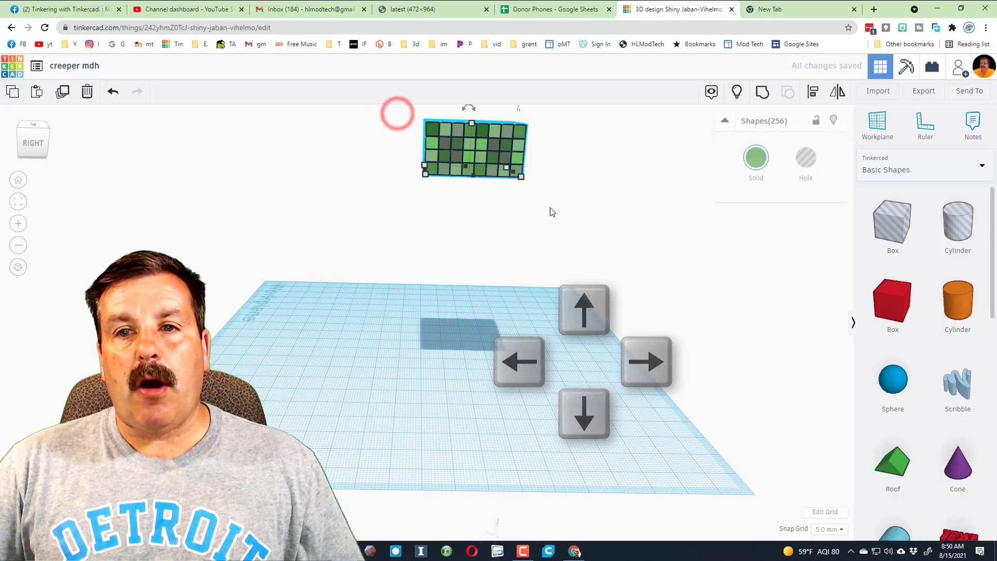
pyautogui.scroll(-3, 542, 209)
pyautogui.hotkey('ctrl', 'd')
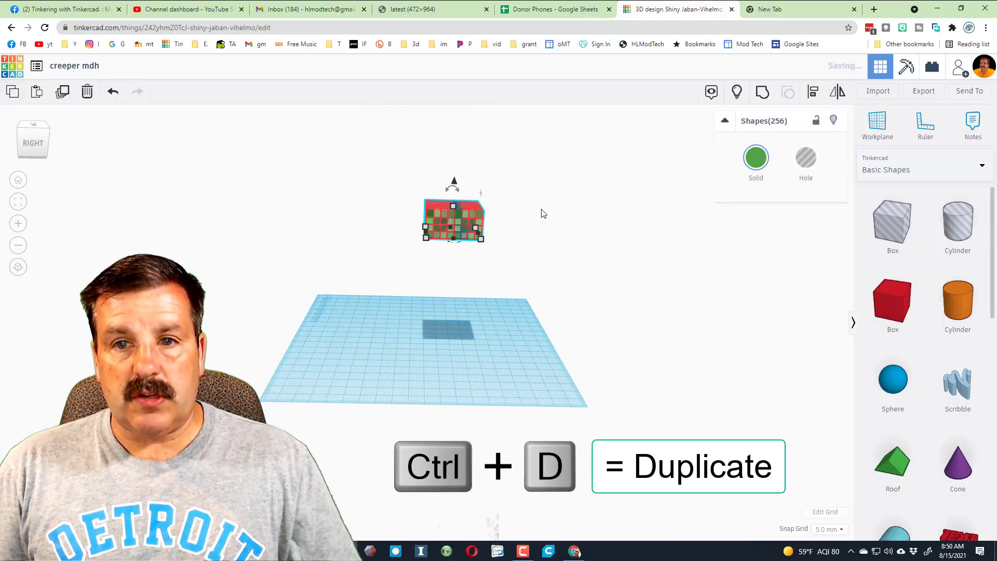
pyautogui.hotkey('ctrl', 'Up')
pyautogui.hotkey('ctrl', 'Up')
pyautogui.hotkey('ctrl', 'Up')
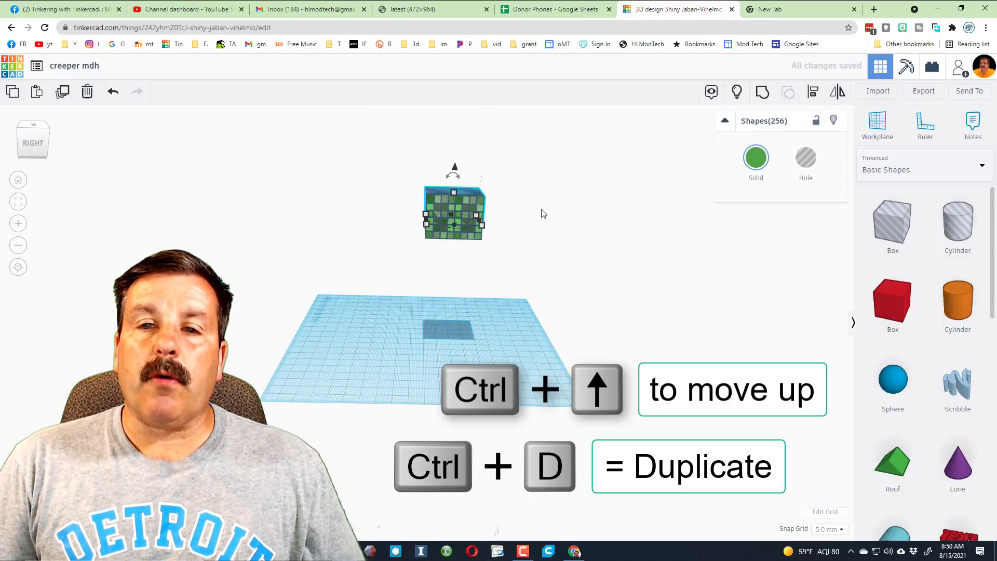
pyautogui.hotkey('ctrl', 'Up')
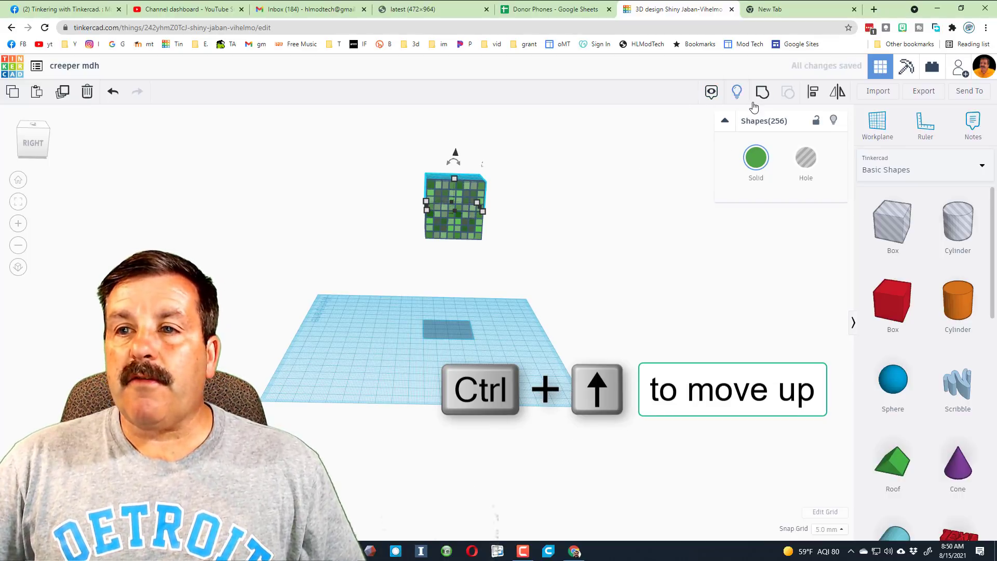
# Step: Show all hidden cubes again and check the face layout in the creeper reference image
pyautogui.click(737, 92)
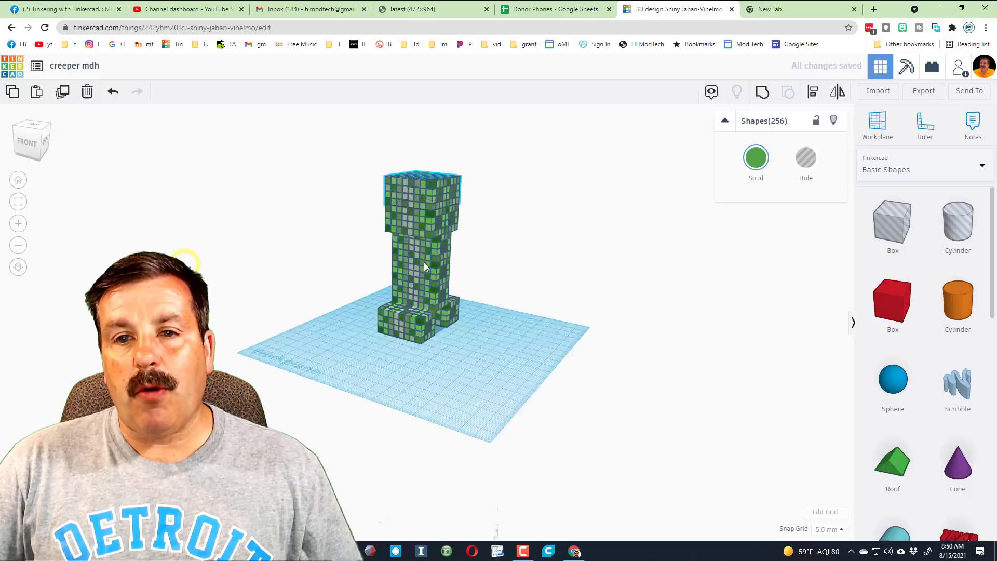
pyautogui.moveTo(424, 263); pyautogui.dragTo(305, 257, button='right')
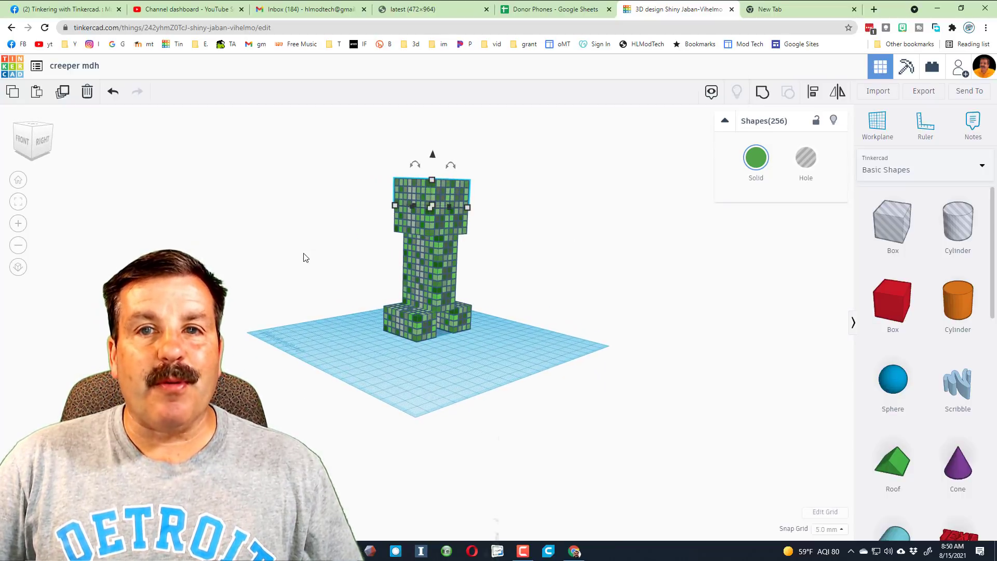
pyautogui.click(644, 8)
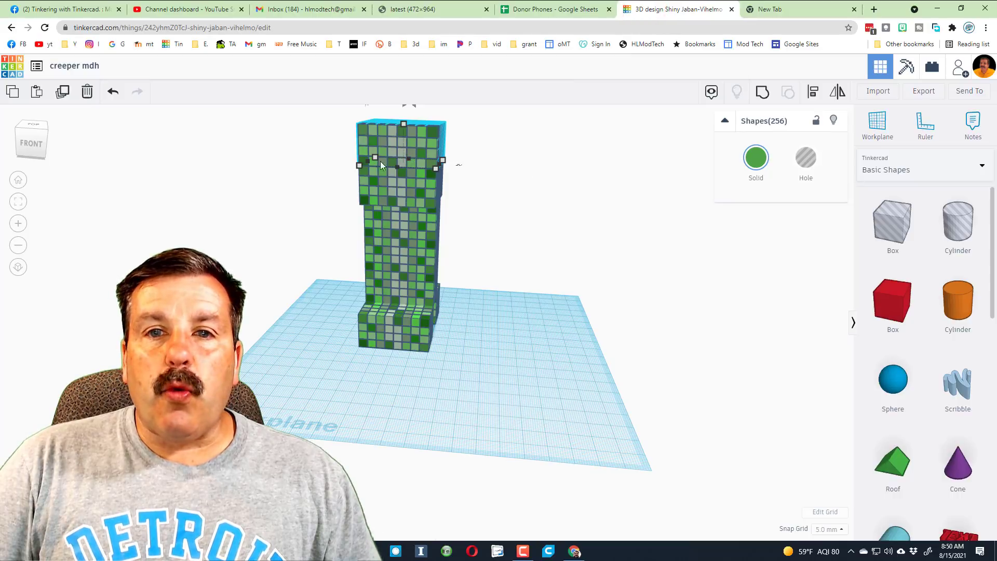
pyautogui.click(425, 8)
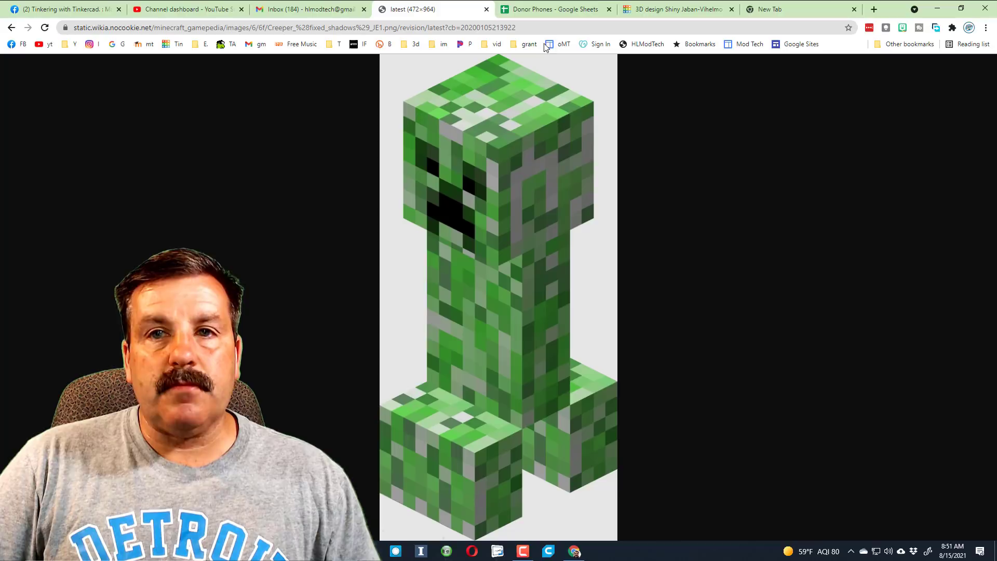
pyautogui.click(643, 12)
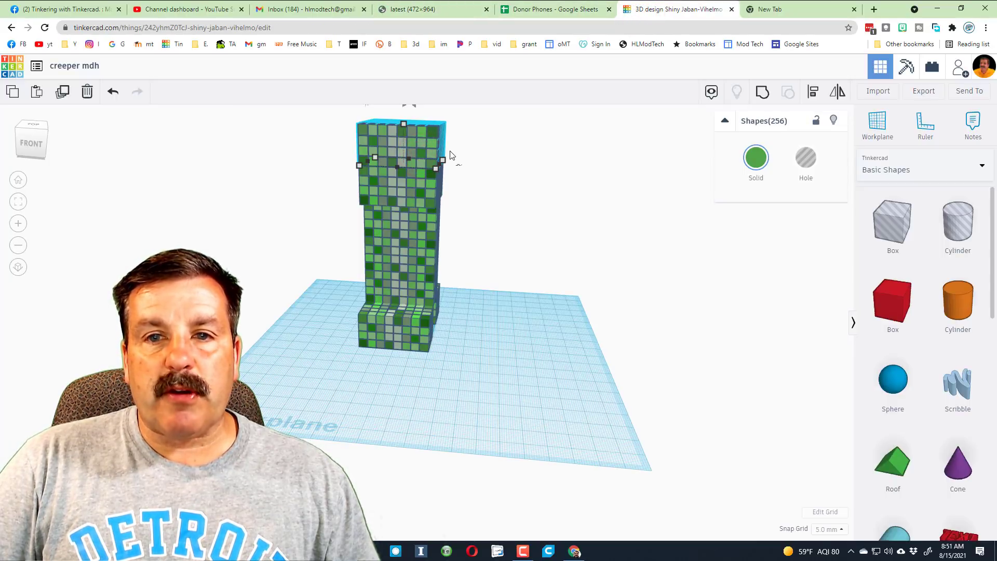
# Step: Recolour the head's front cube in the third row, second column from the right, to near-black green 0b1c09
pyautogui.click(461, 150)
pyautogui.click(421, 151)
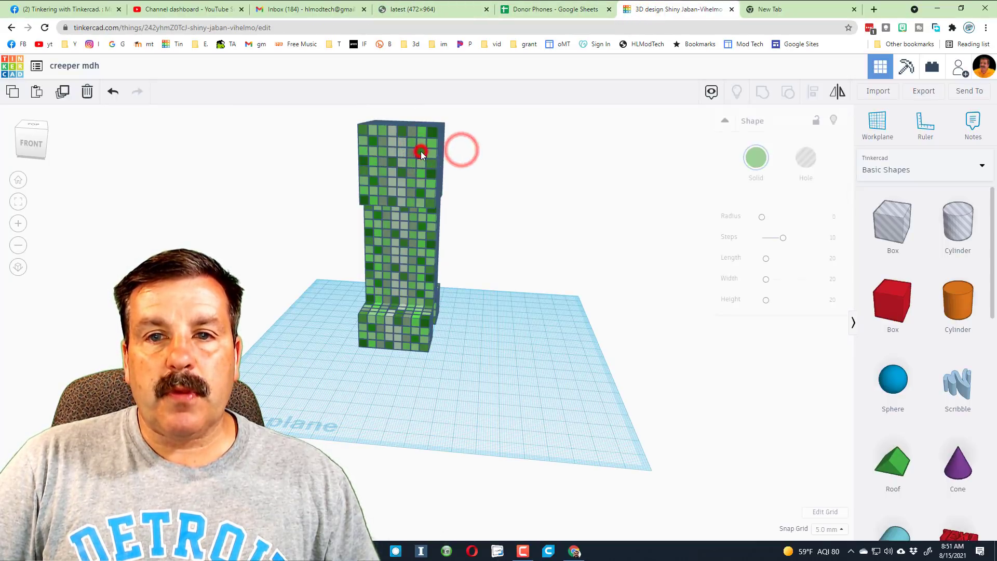
pyautogui.click(758, 160)
pyautogui.click(856, 300)
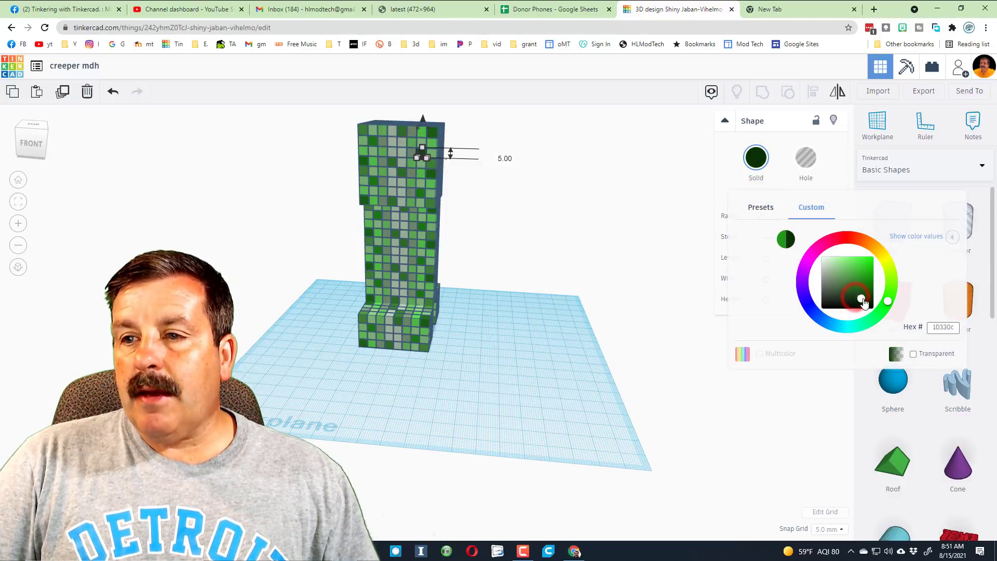
pyautogui.moveTo(857, 297); pyautogui.dragTo(861, 309)
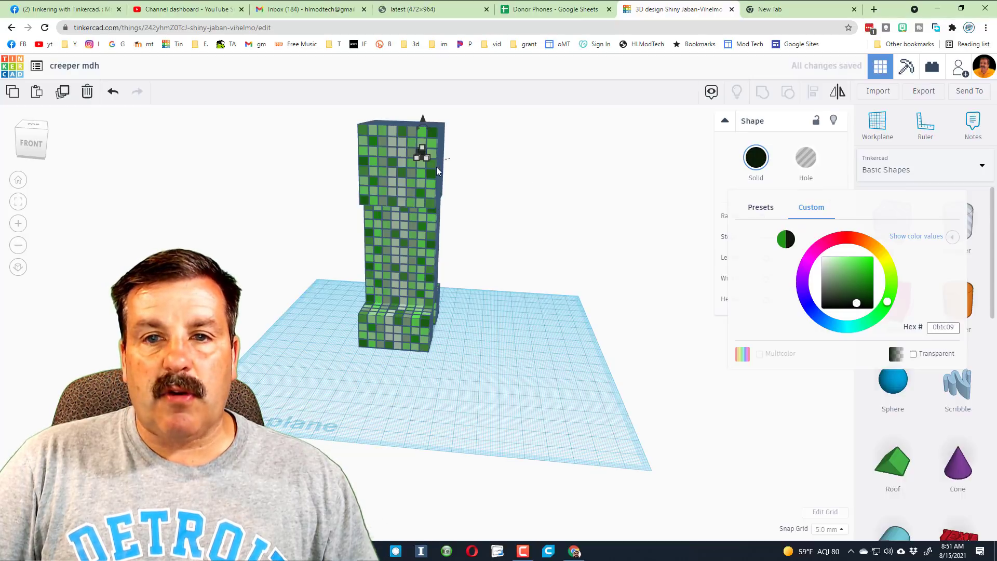
# Step: Recolour the face cube in the fourth row, third column from the right, to pure black 000000
pyautogui.scroll(3, 415, 153)
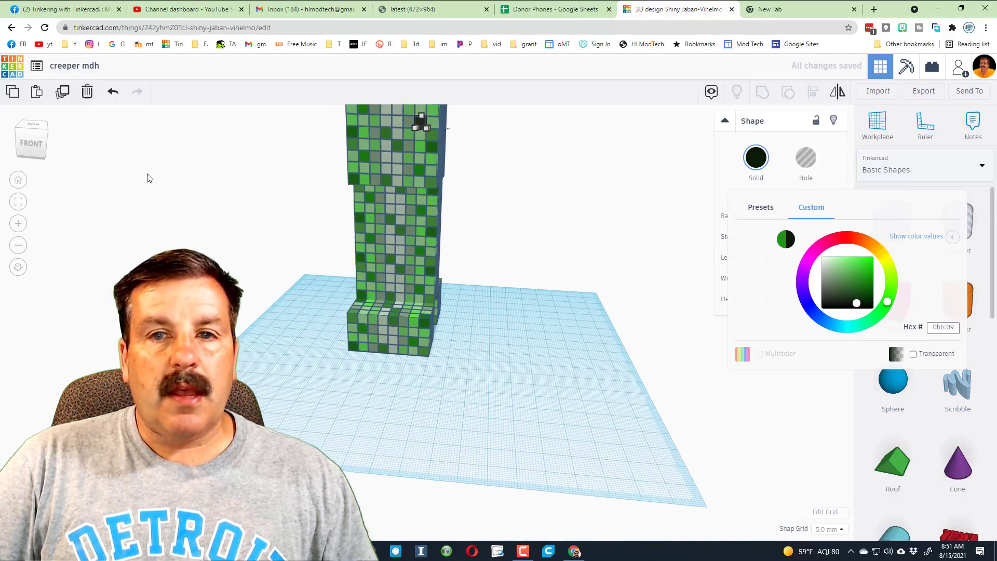
pyautogui.click(20, 202)
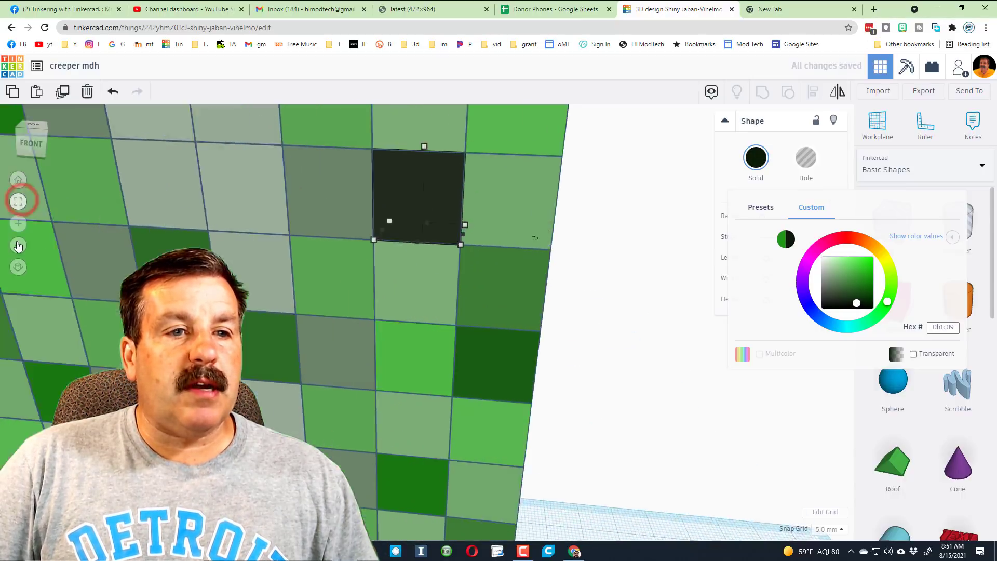
pyautogui.click(19, 247)
pyautogui.click(22, 249)
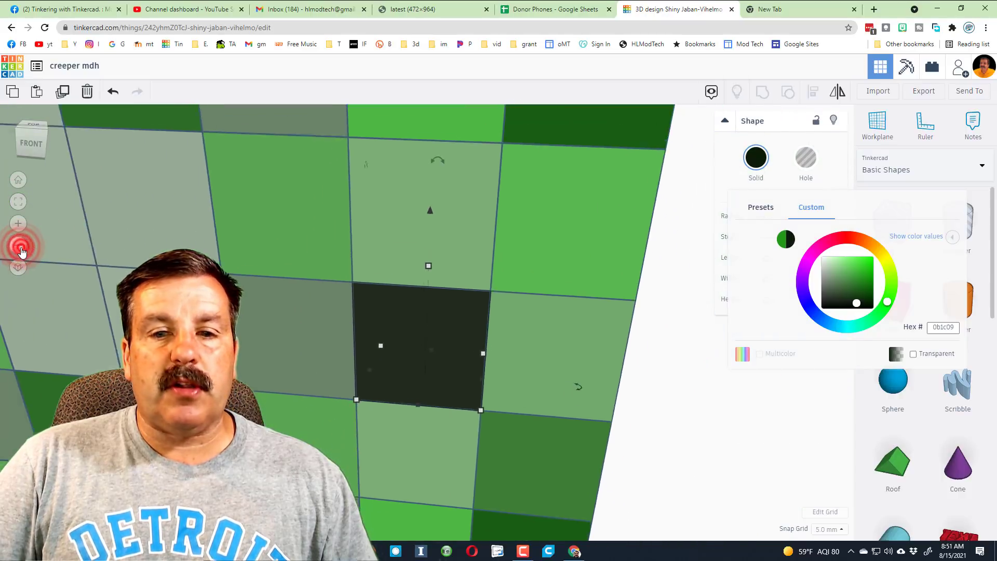
pyautogui.click(418, 367)
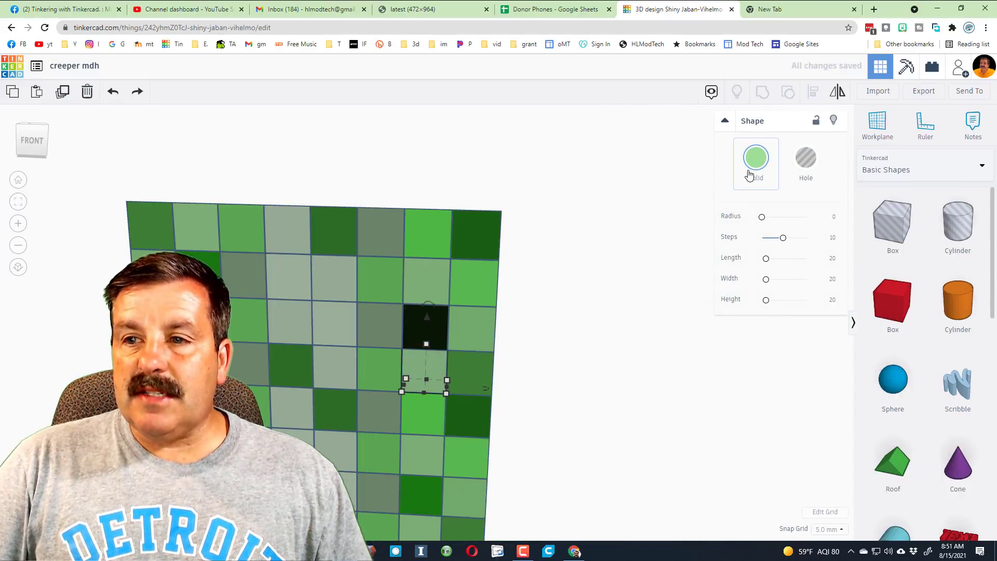
pyautogui.click(373, 370)
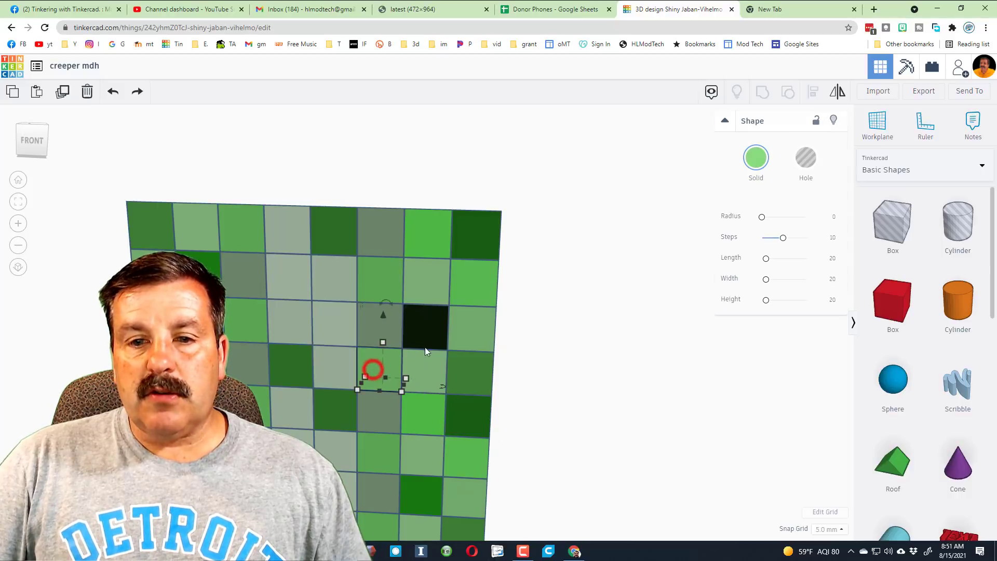
pyautogui.click(756, 157)
pyautogui.click(856, 302)
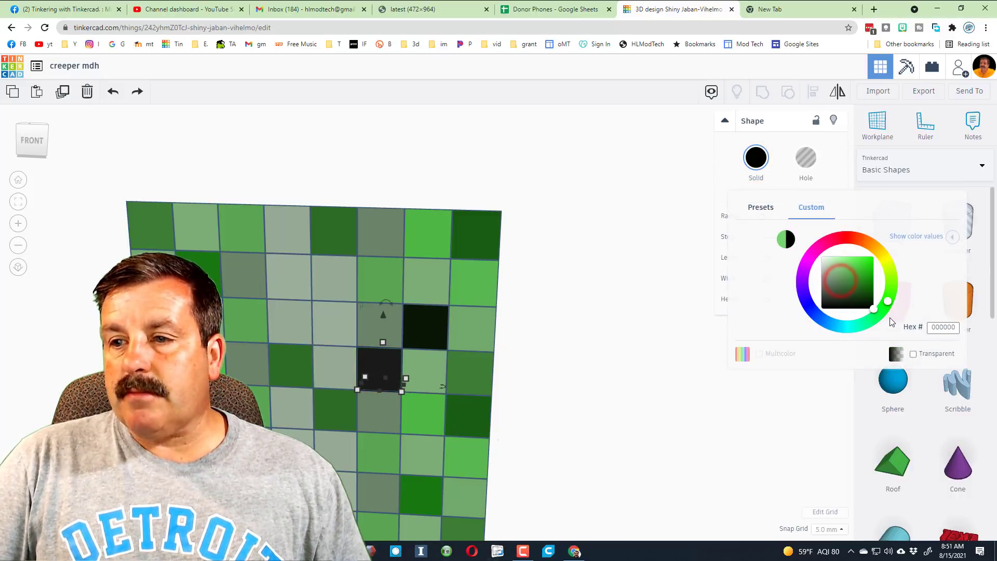
# Step: Complete the two-by-two eye by recolouring its upper inner cube to 071407 and its lower outer cube to 050a04
pyautogui.click(378, 328)
pyautogui.click(756, 158)
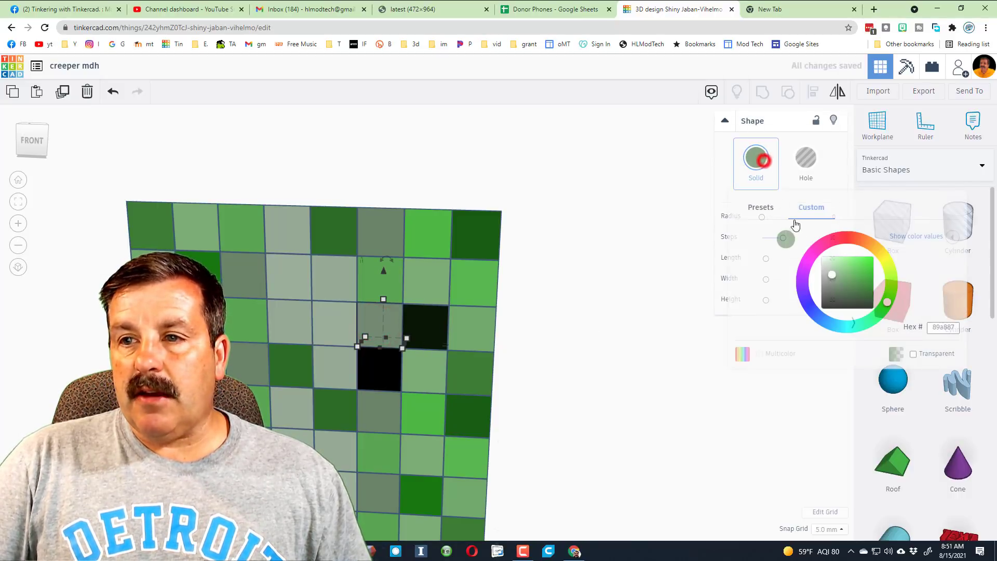
pyautogui.click(857, 305)
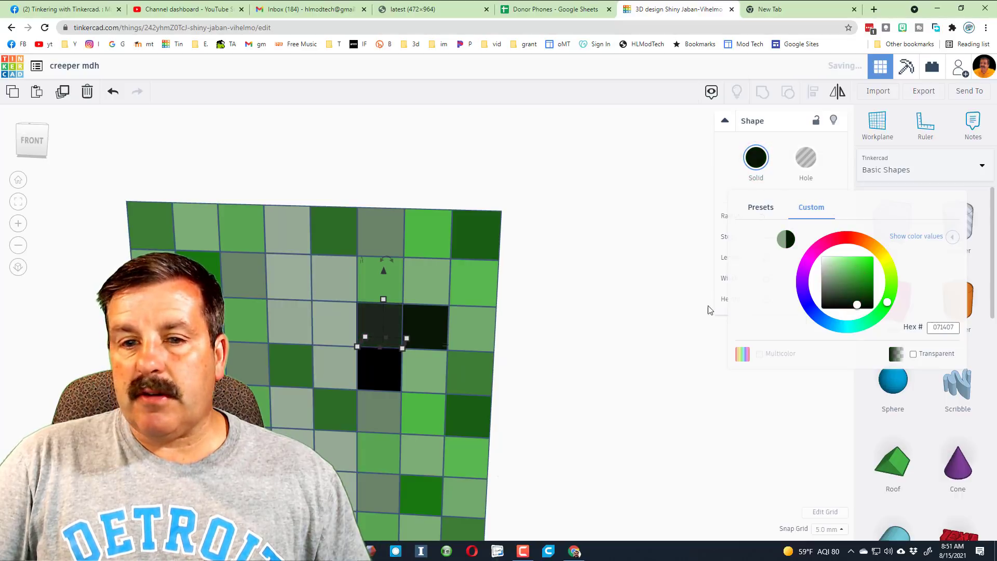
pyautogui.click(426, 369)
pyautogui.click(756, 158)
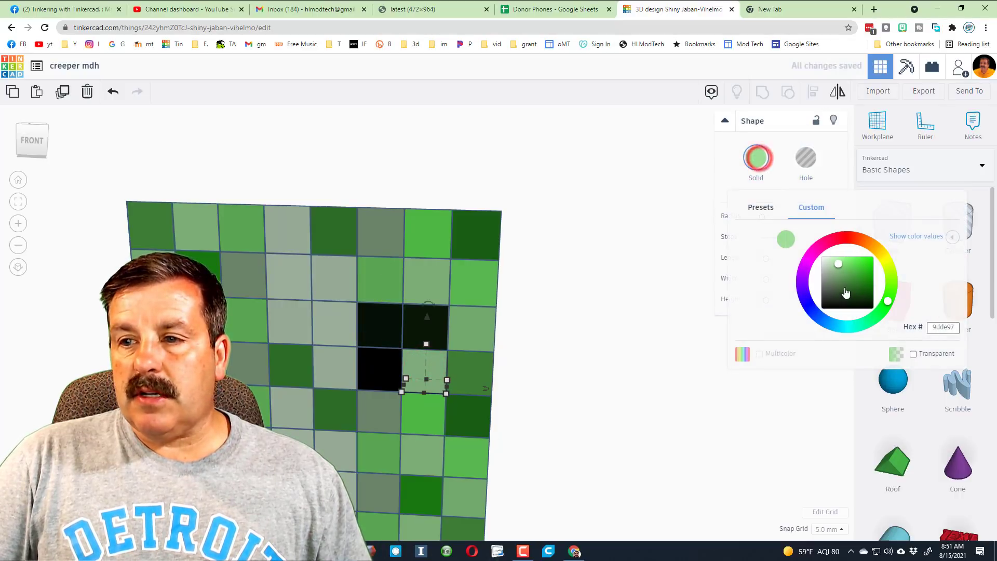
pyautogui.click(854, 306)
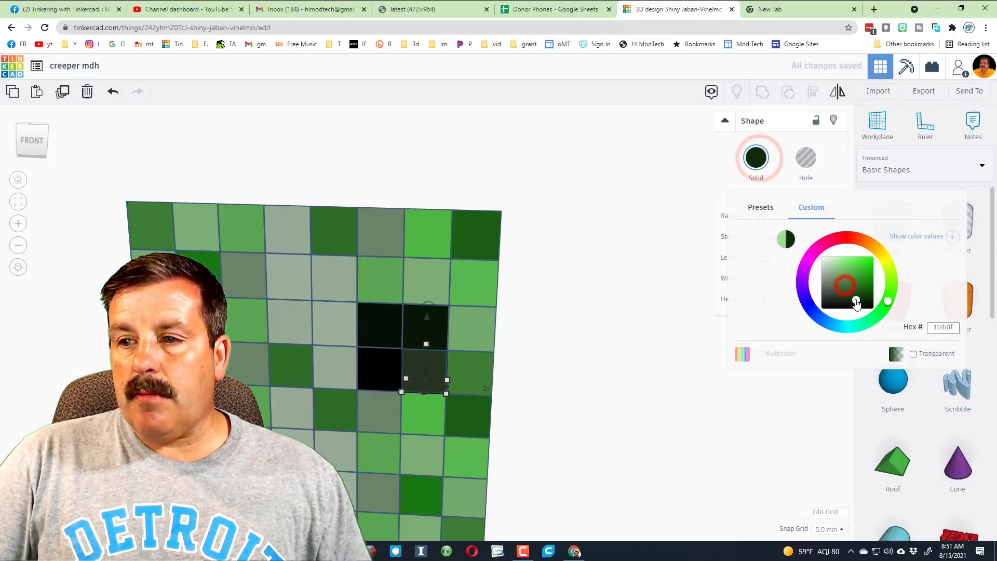
# Step: Darken the second eye's lower row in the face's fourth row: third cube from the left black, second cube 081207
pyautogui.click(239, 329)
pyautogui.click(249, 365)
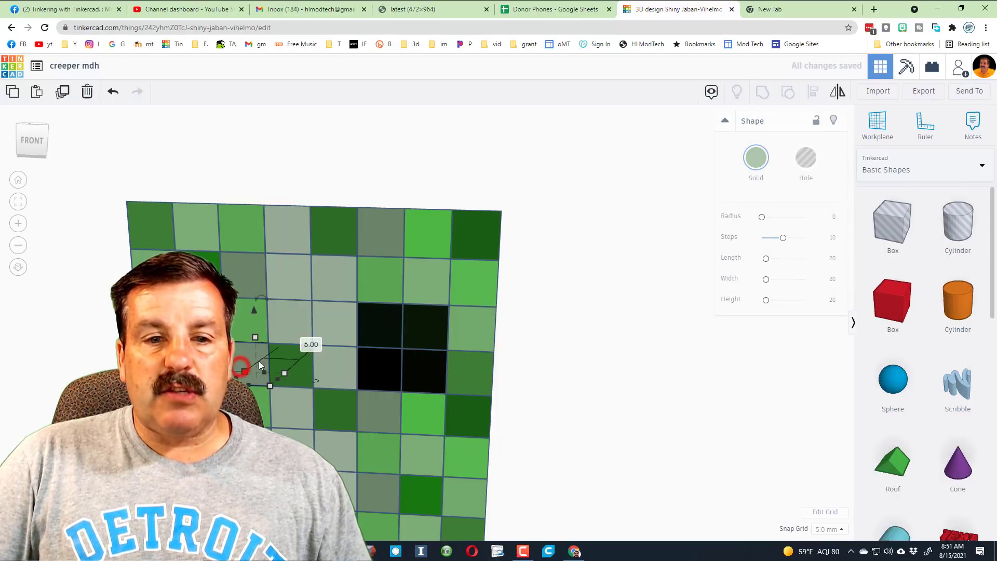
pyautogui.click(754, 158)
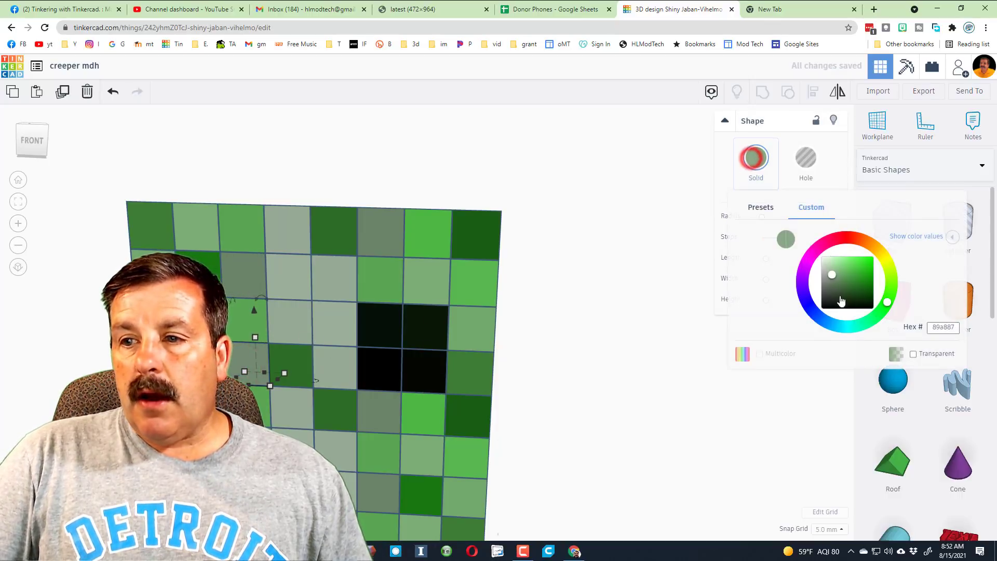
pyautogui.click(846, 309)
pyautogui.click(210, 362)
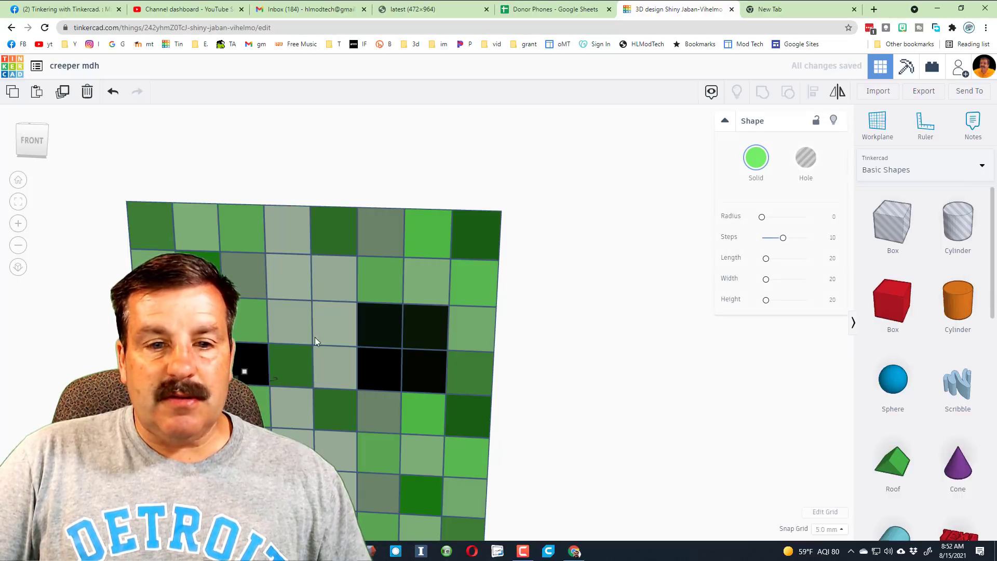
pyautogui.click(758, 158)
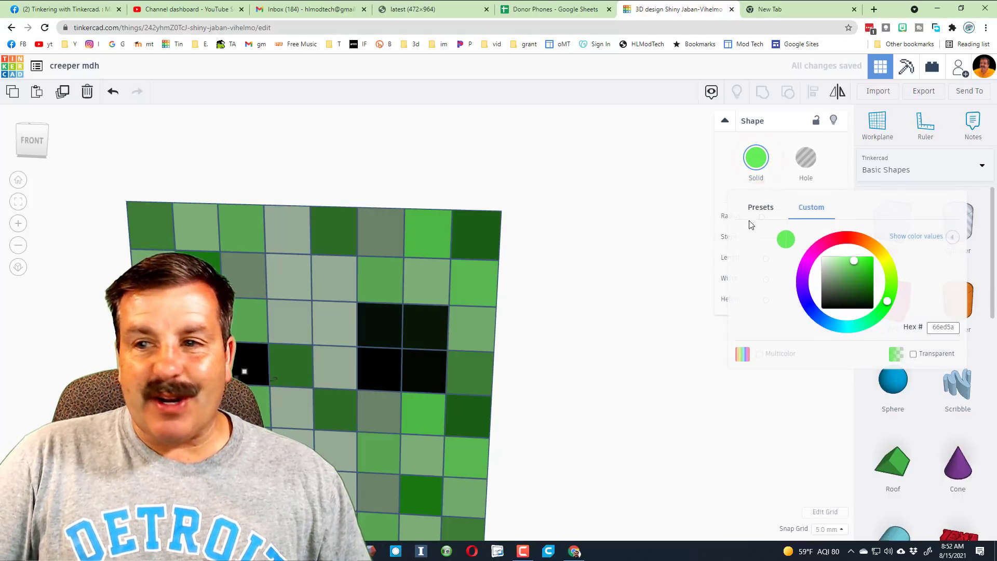
pyautogui.moveTo(833, 285); pyautogui.dragTo(855, 306)
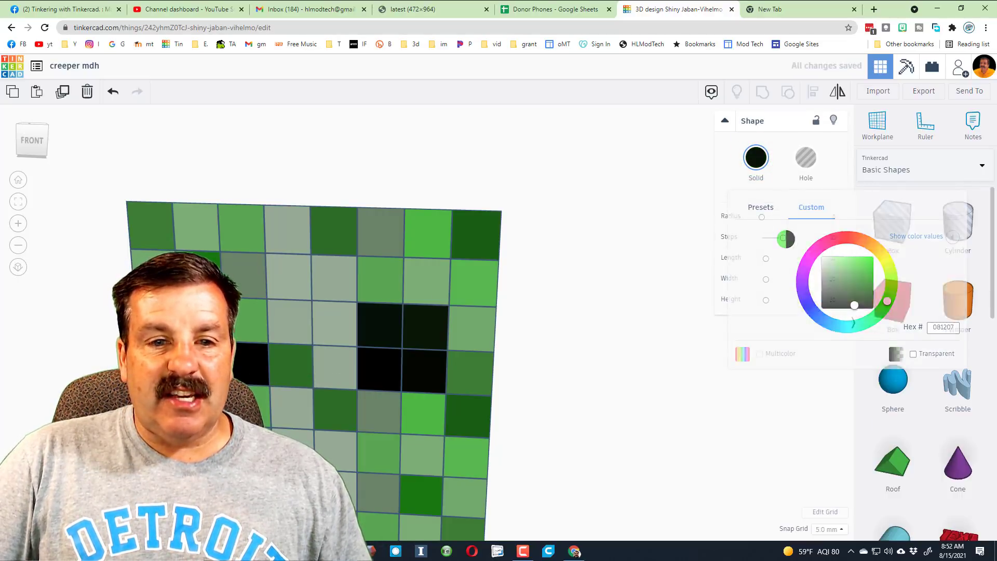
# Step: Complete that eye in the third row by recolouring the third cube from the left to 0e140e and the second to 122610
pyautogui.click(244, 319)
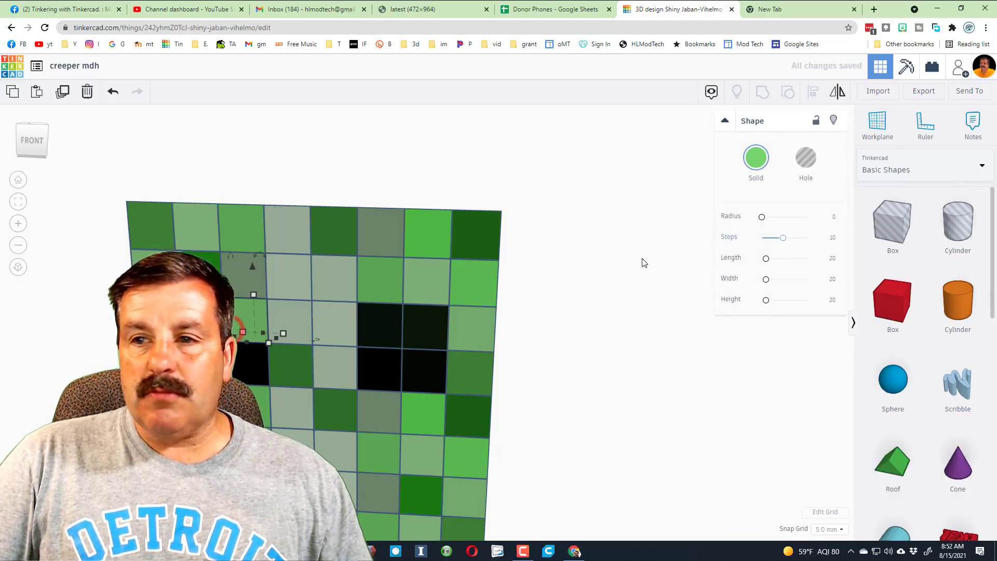
pyautogui.click(756, 158)
pyautogui.click(838, 304)
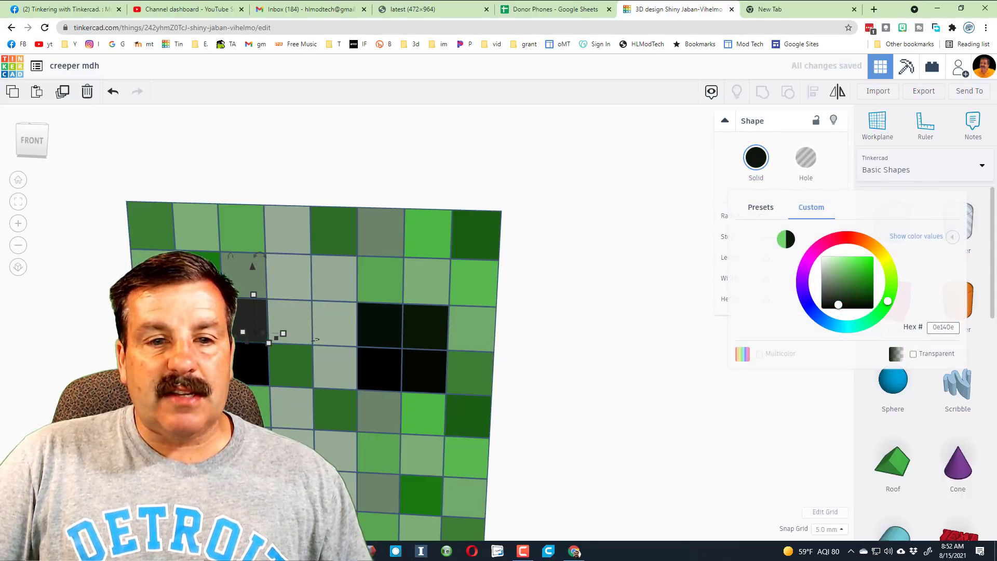
pyautogui.click(206, 320)
pyautogui.click(753, 157)
pyautogui.click(851, 301)
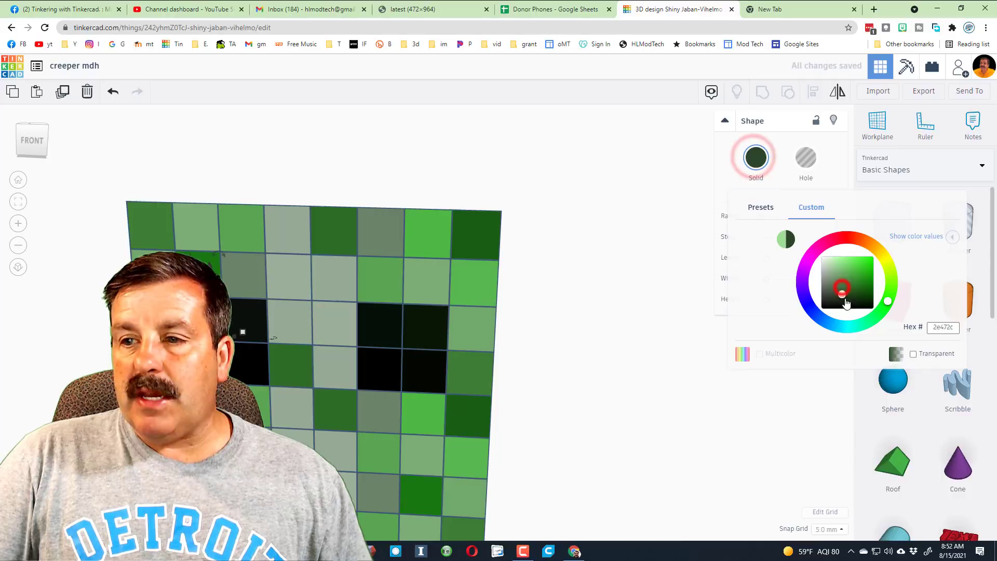
pyautogui.scroll(-3, 519, 363)
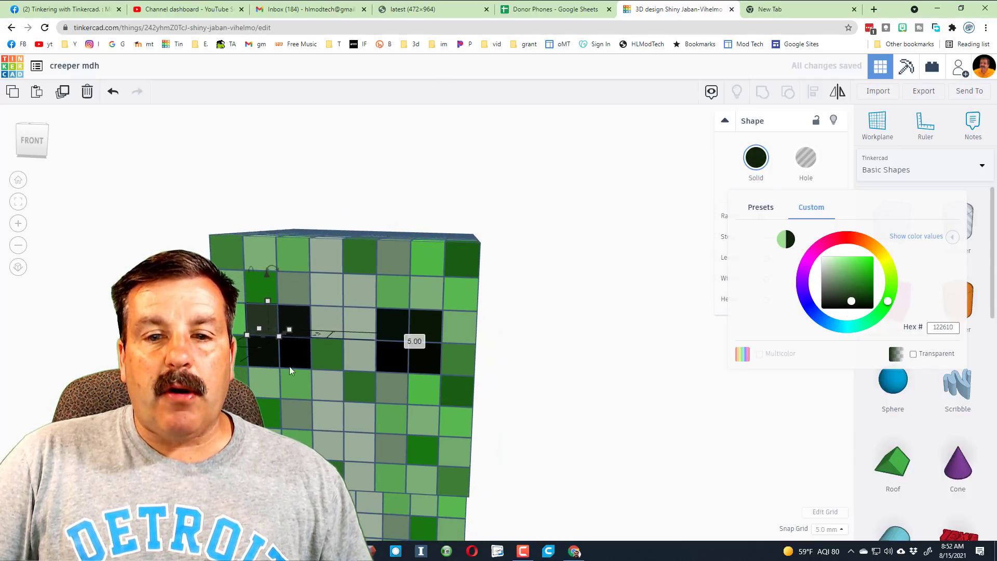
# Step: Check the creeper reference image, and recolour the fifth row's two centre cubes dark green, the right one to 1d4d18
pyautogui.click(400, 9)
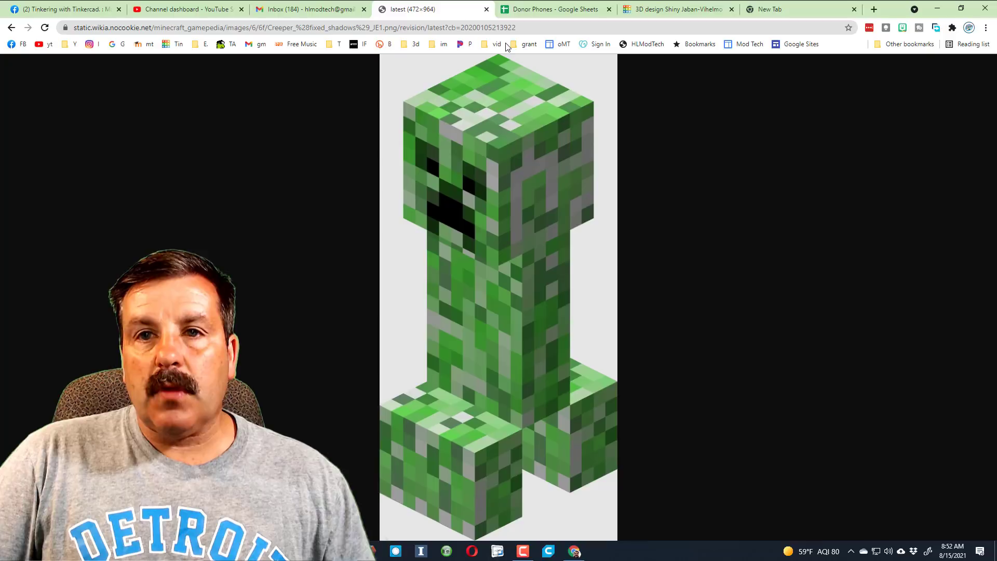
pyautogui.click(657, 10)
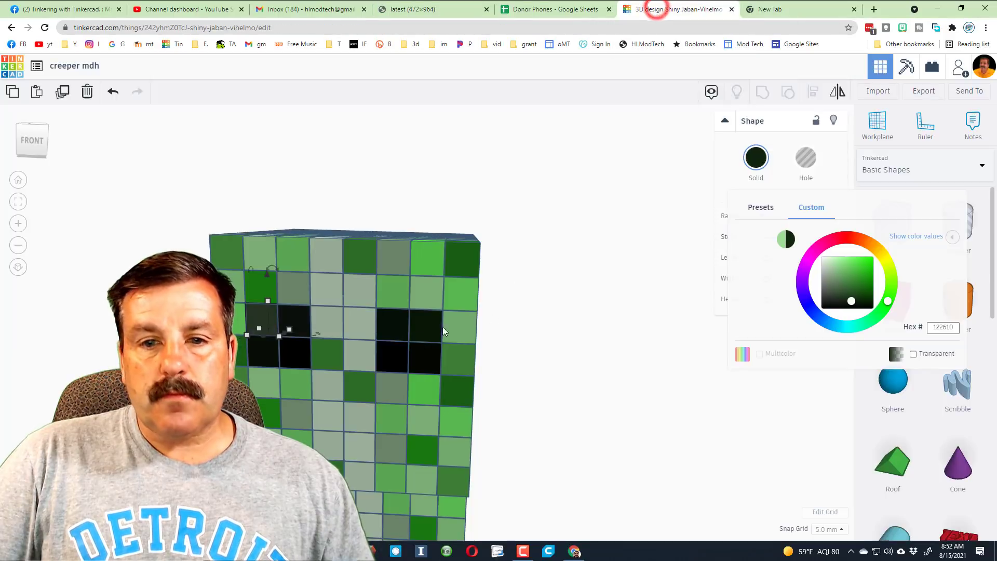
pyautogui.click(333, 383)
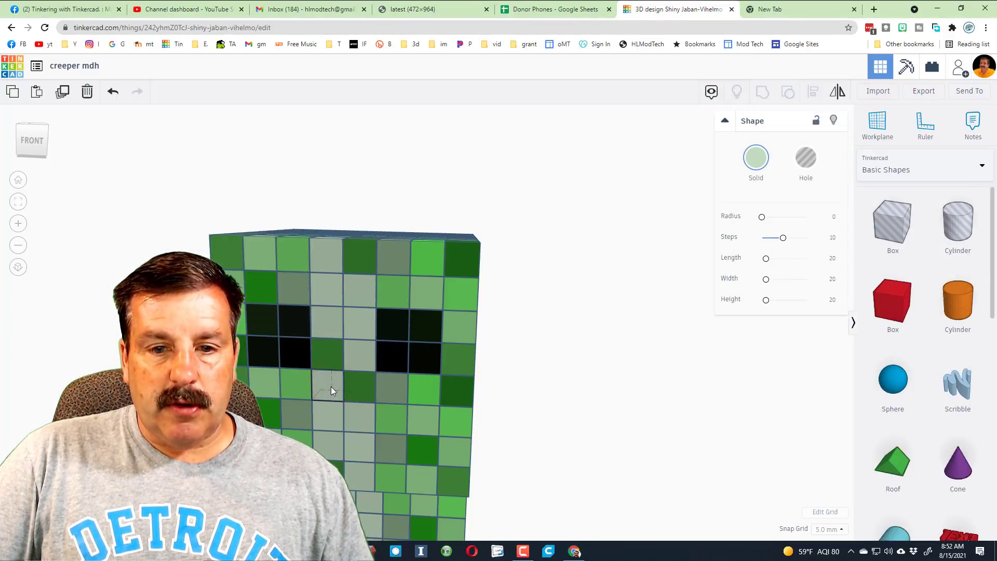
pyautogui.click(328, 387)
pyautogui.click(758, 155)
pyautogui.click(839, 288)
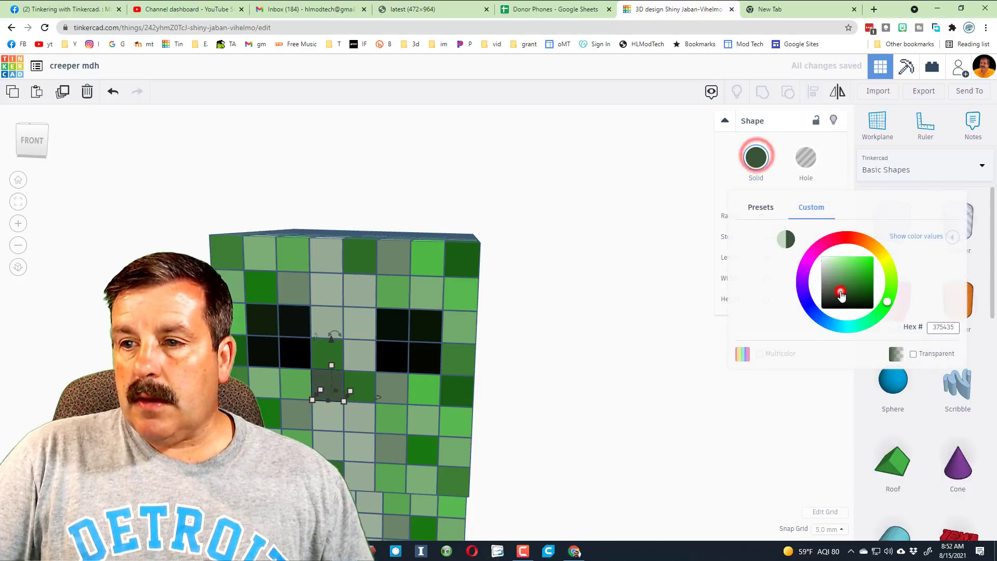
pyautogui.click(362, 389)
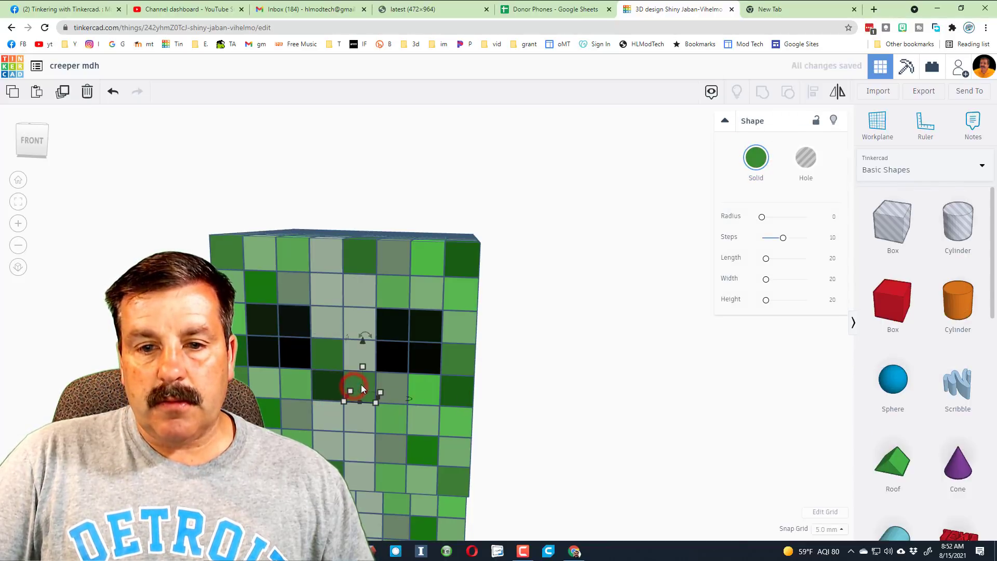
pyautogui.click(756, 169)
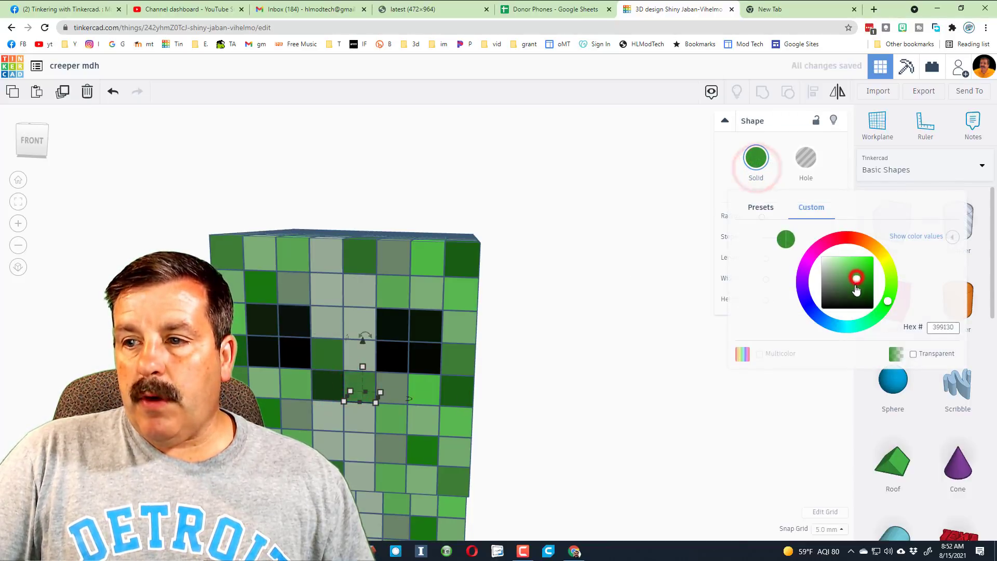
pyautogui.click(855, 285)
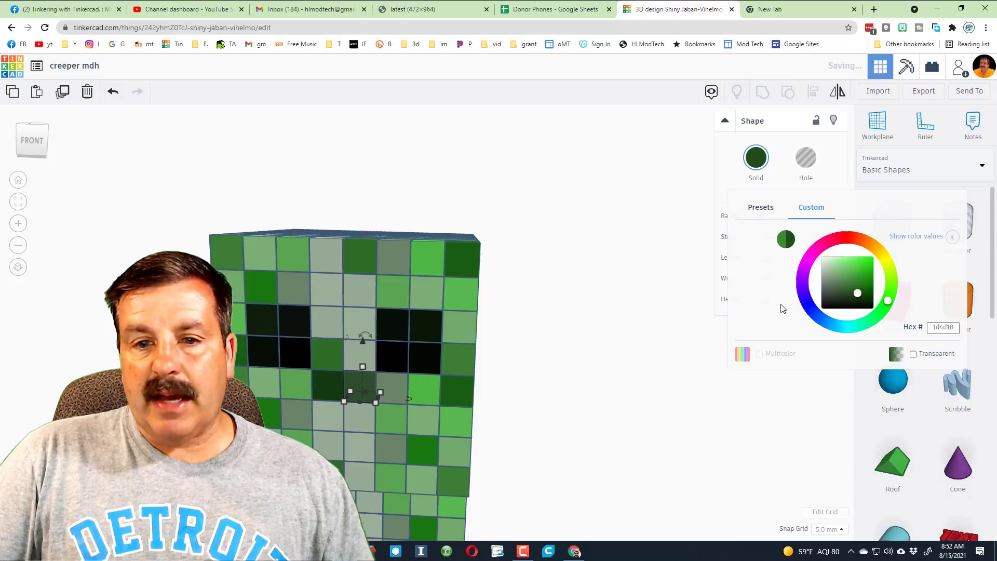
# Step: Select the four central cubes of the face's sixth row together and recolour them to near-black 060d05
pyautogui.click(292, 419)
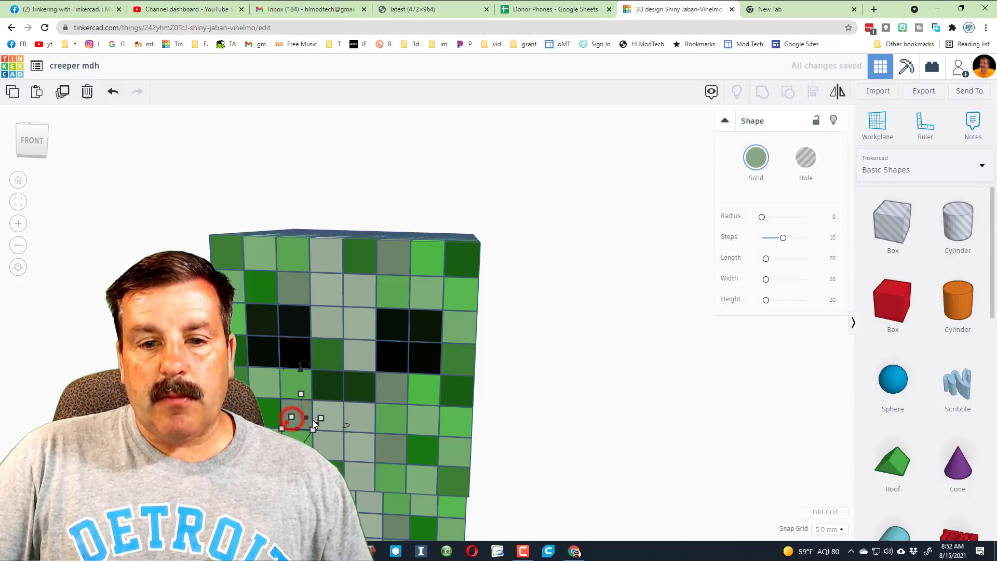
pyautogui.keyDown('shift'); pyautogui.click(328, 413); pyautogui.keyUp('shift')
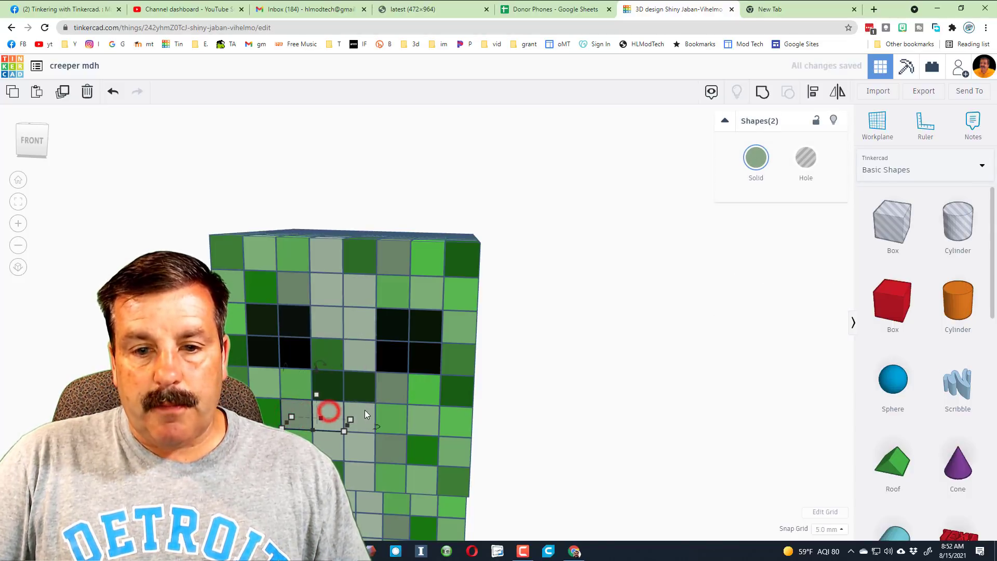
pyautogui.keyDown('shift'); pyautogui.click(366, 413); pyautogui.keyUp('shift')
pyautogui.keyDown('shift'); pyautogui.click(397, 419); pyautogui.keyUp('shift')
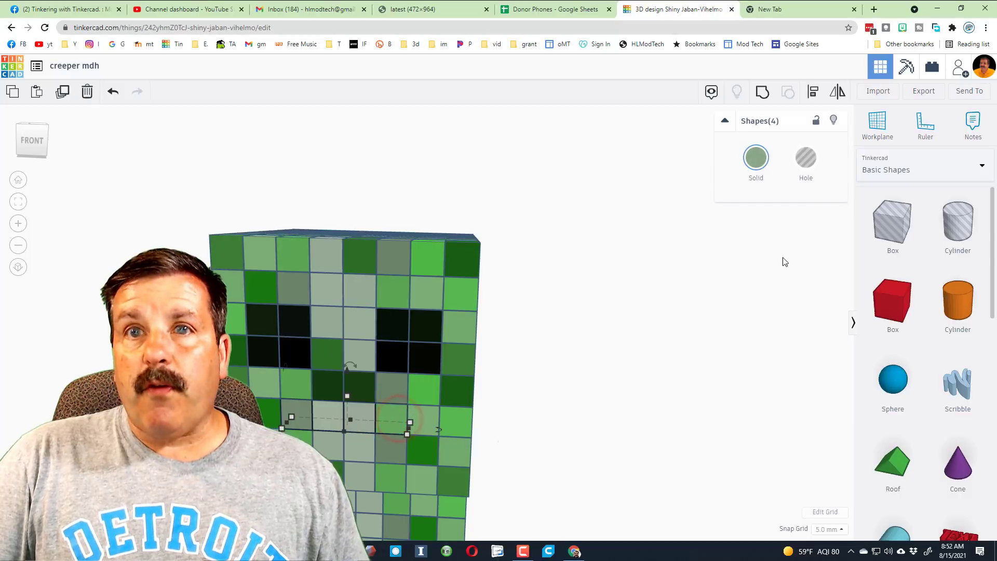
pyautogui.click(766, 166)
pyautogui.moveTo(852, 298); pyautogui.dragTo(855, 315)
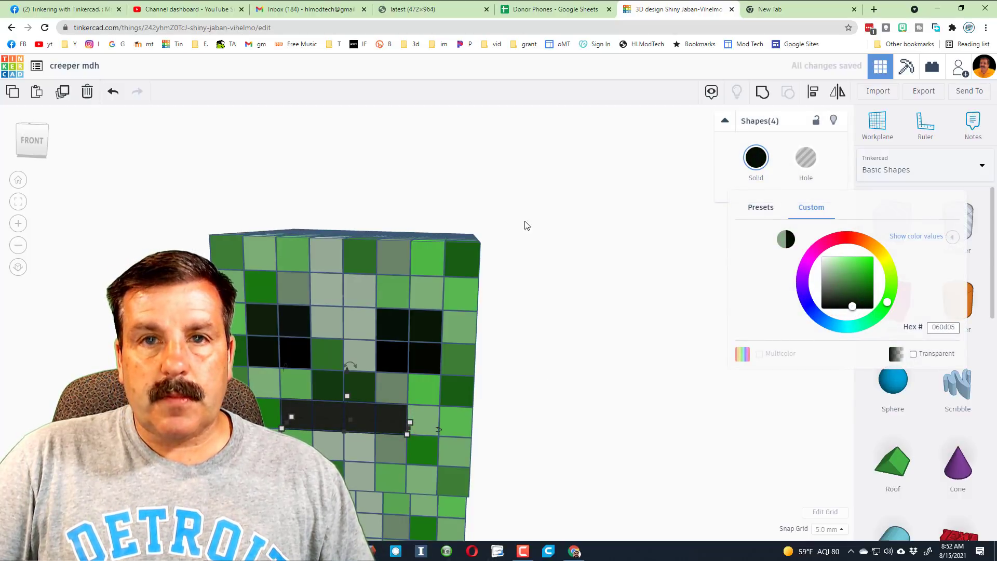
# Step: Compare the mouth with the reference image, and recolour the sixth row's dark end cubes: left one mid green, right one 1e4a18
pyautogui.click(414, 9)
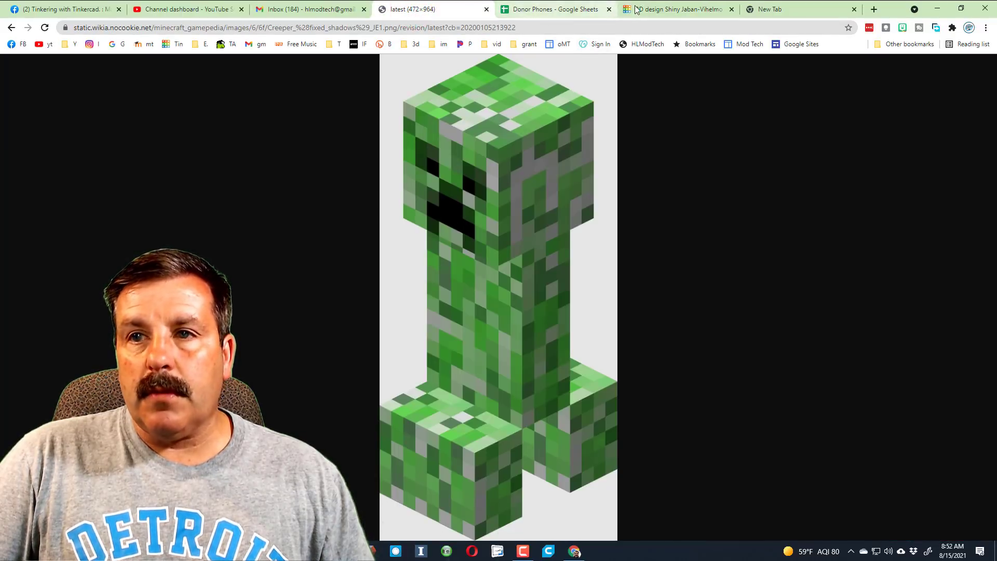
pyautogui.click(655, 8)
pyautogui.click(297, 420)
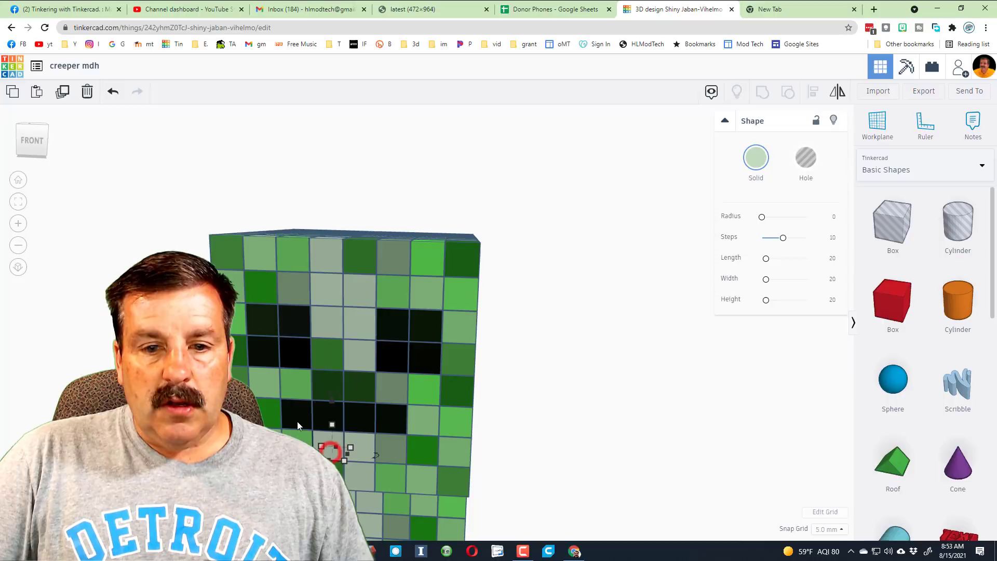
pyautogui.click(757, 179)
pyautogui.click(786, 238)
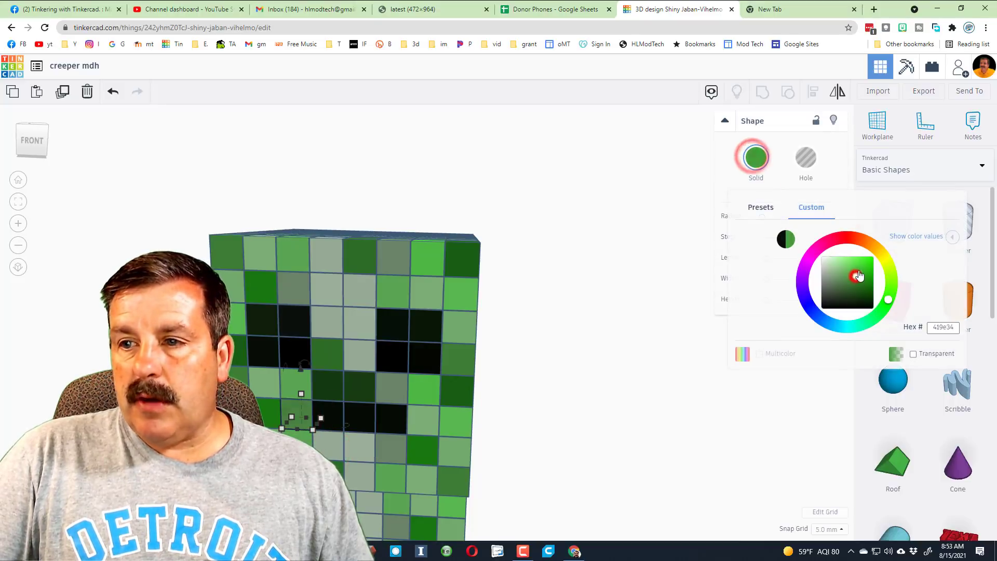
pyautogui.click(389, 421)
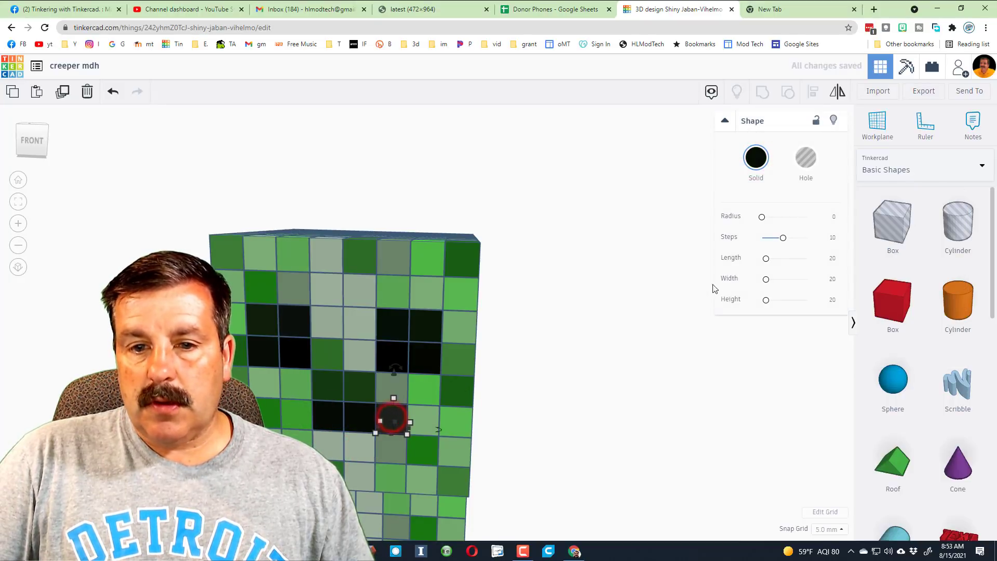
pyautogui.click(760, 161)
pyautogui.moveTo(857, 281); pyautogui.dragTo(857, 293)
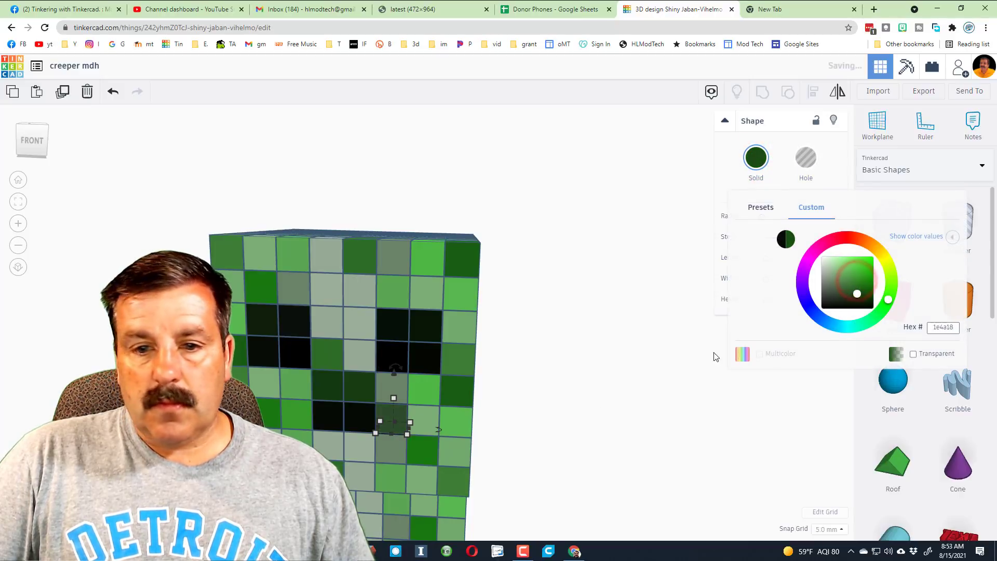
# Step: Select the four central cubes of the face's seventh row together and recolour them to pure black 000000
pyautogui.click(438, 429)
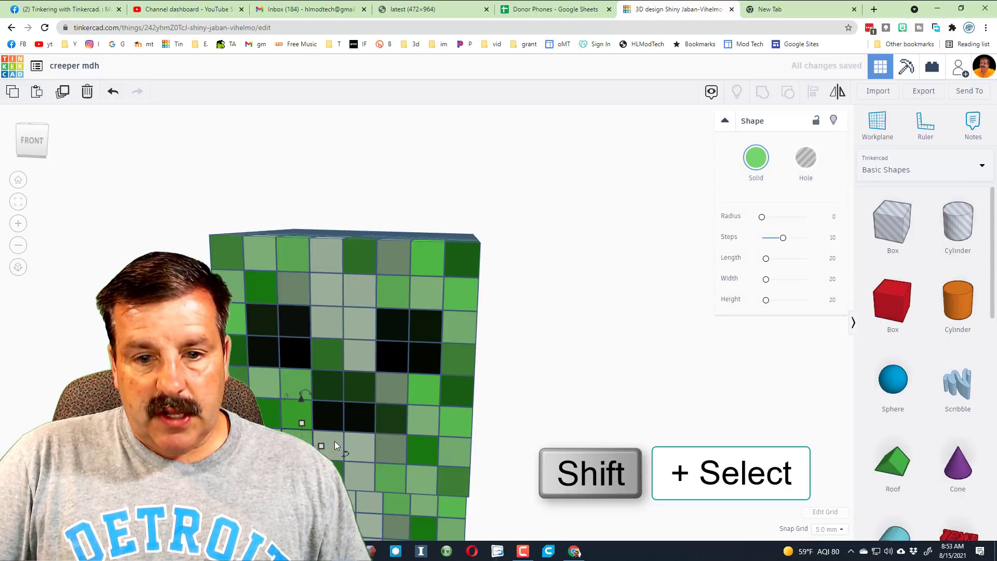
pyautogui.keyDown('shift'); pyautogui.click(334, 441); pyautogui.keyUp('shift')
pyautogui.keyDown('shift'); pyautogui.click(364, 446); pyautogui.keyUp('shift')
pyautogui.keyDown('shift'); pyautogui.click(393, 450); pyautogui.keyUp('shift')
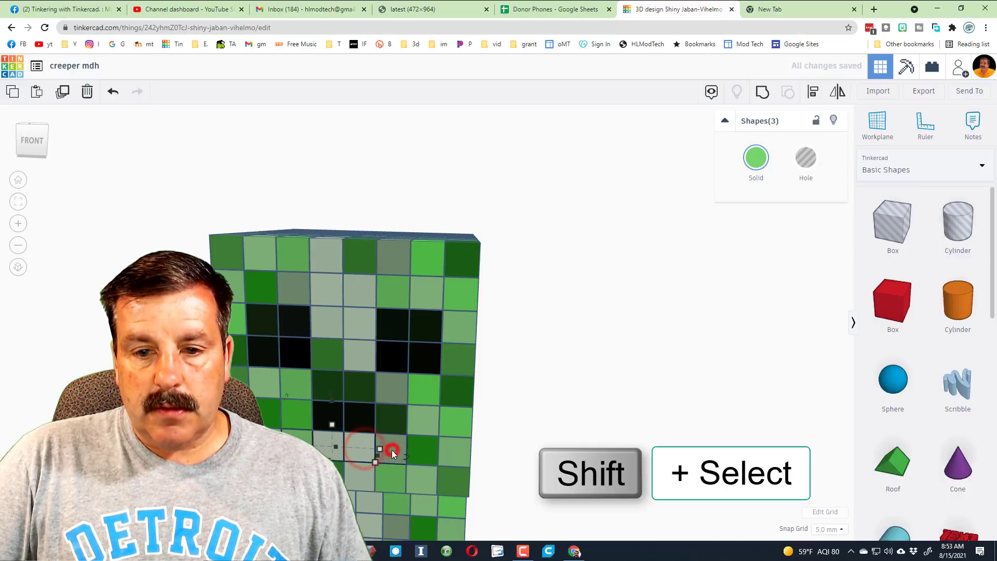
pyautogui.click(756, 158)
pyautogui.moveTo(841, 281); pyautogui.dragTo(858, 313)
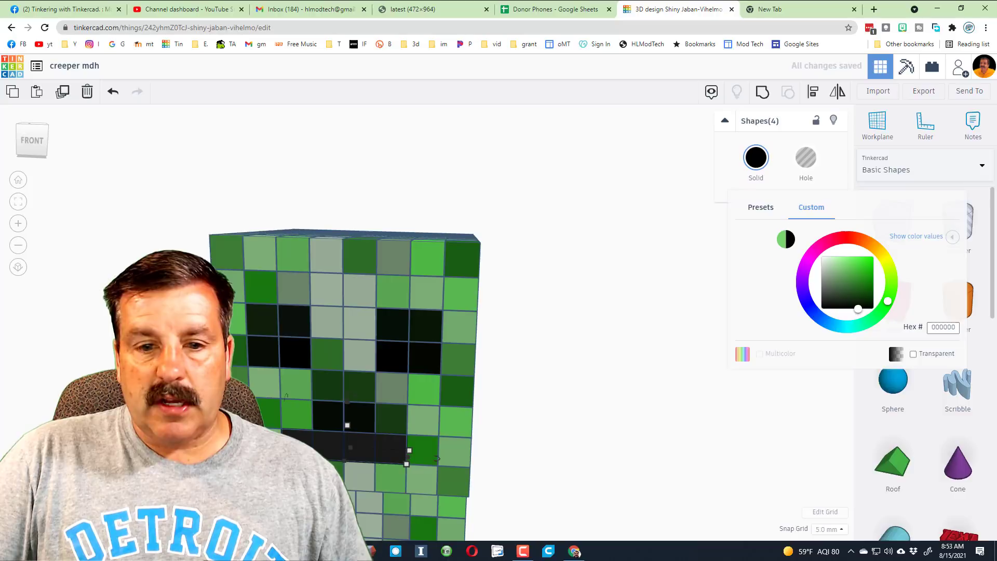
# Step: Check the reference image and add the mouth's lower corners in the head's bottom row: third cube from the left 0a0f09, third from the right 122610
pyautogui.click(298, 476)
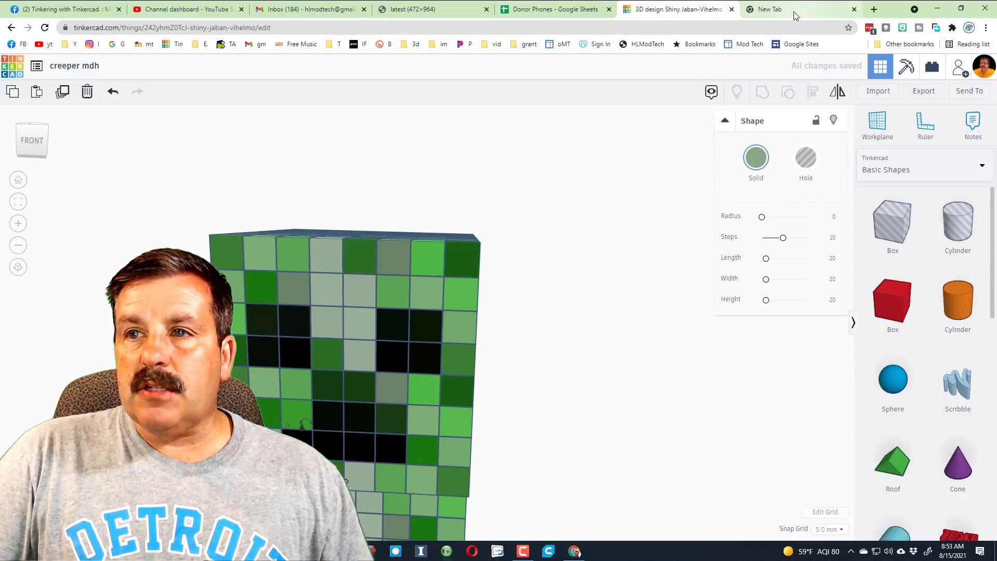
pyautogui.click(453, 8)
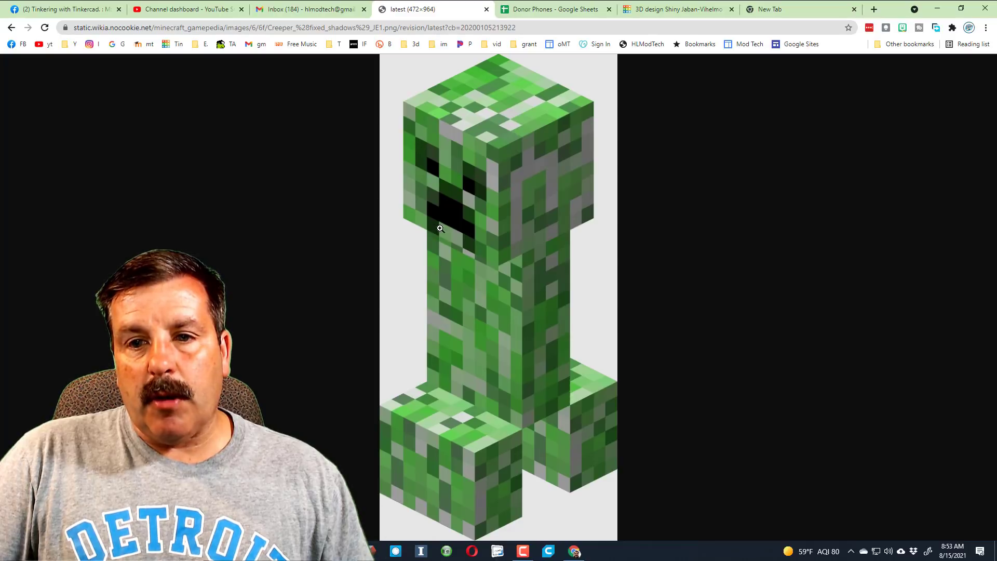
pyautogui.click(655, 11)
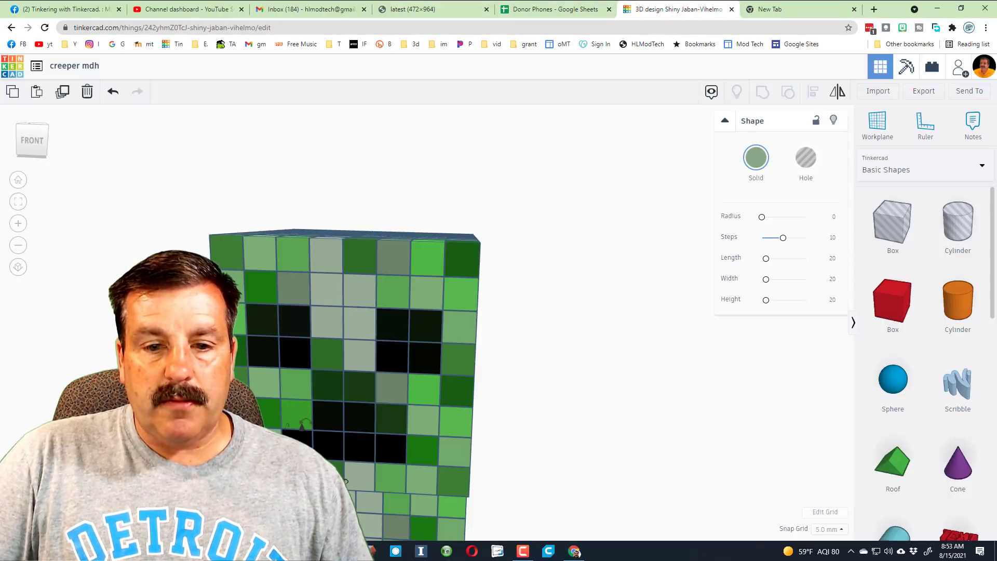
pyautogui.click(755, 157)
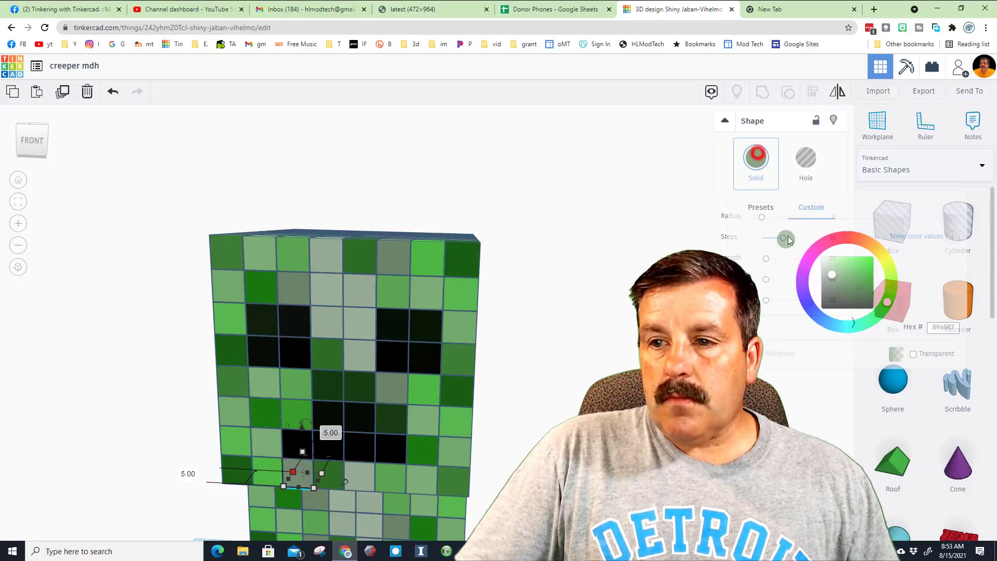
pyautogui.click(834, 299)
pyautogui.click(838, 304)
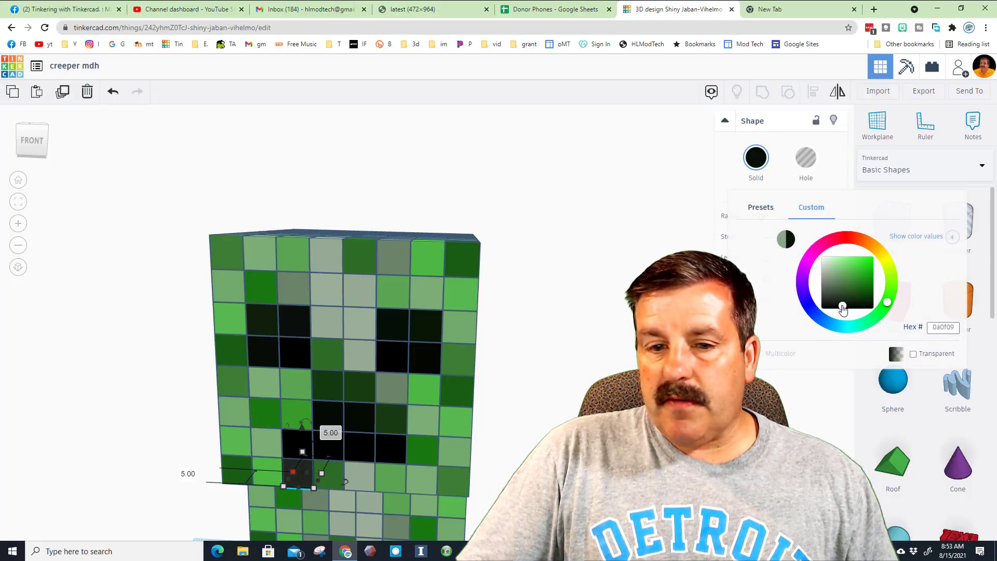
pyautogui.click(379, 478)
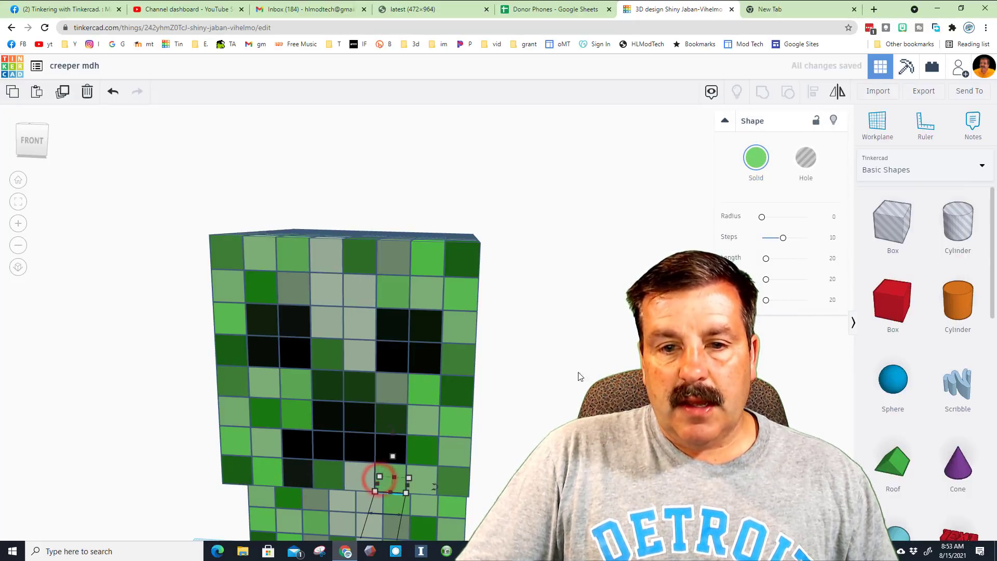
pyautogui.click(756, 158)
pyautogui.click(849, 300)
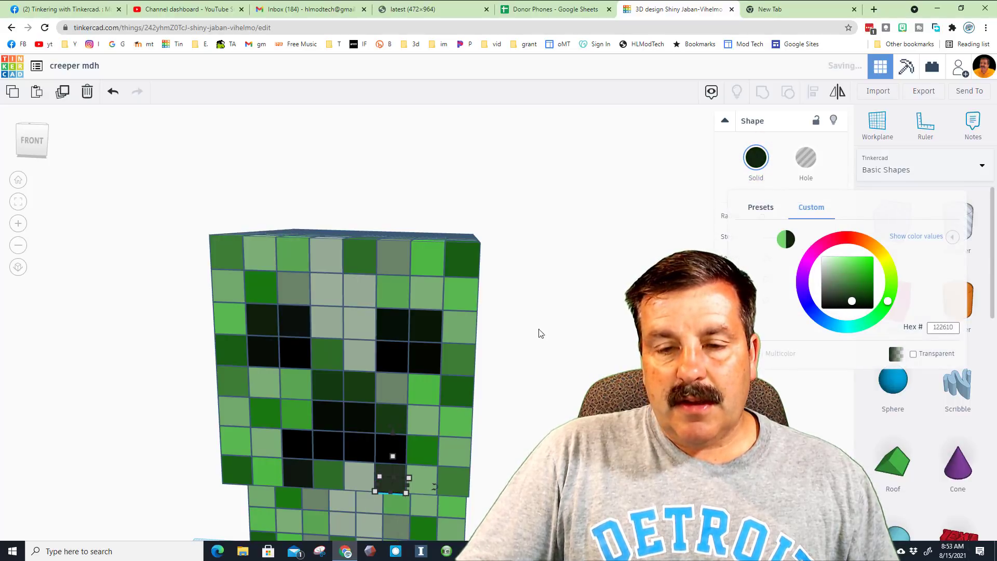
# Step: Deselect the mouth's corner cube and inspect the whole creeper from the front and the side
pyautogui.click(508, 340)
pyautogui.scroll(-2, 470, 304)
pyautogui.moveTo(487, 290); pyautogui.dragTo(411, 280, button='right')
pyautogui.moveTo(420, 321); pyautogui.dragTo(317, 322, button='right')
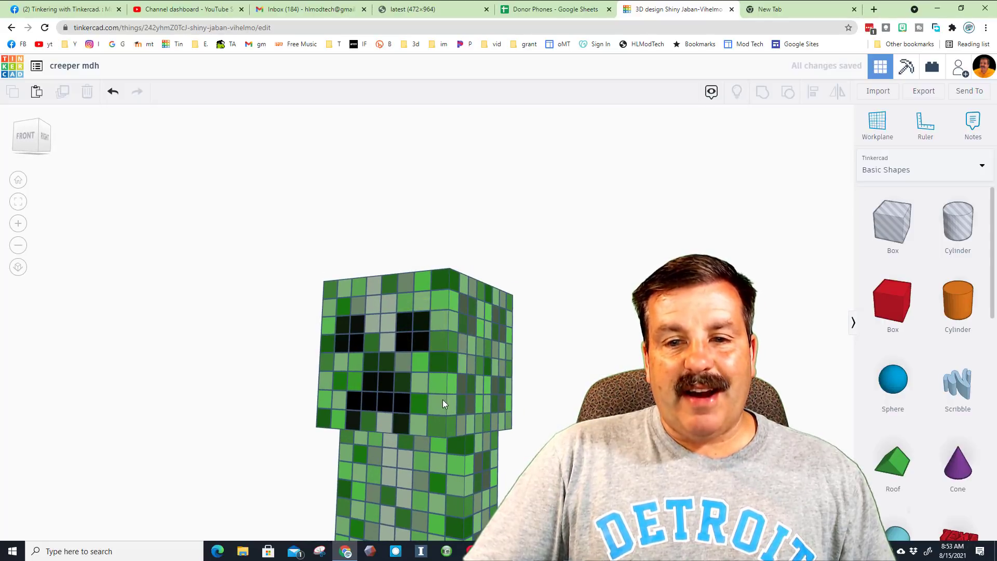
pyautogui.scroll(-4, 443, 400)
pyautogui.moveTo(338, 401); pyautogui.dragTo(325, 435, button='right')
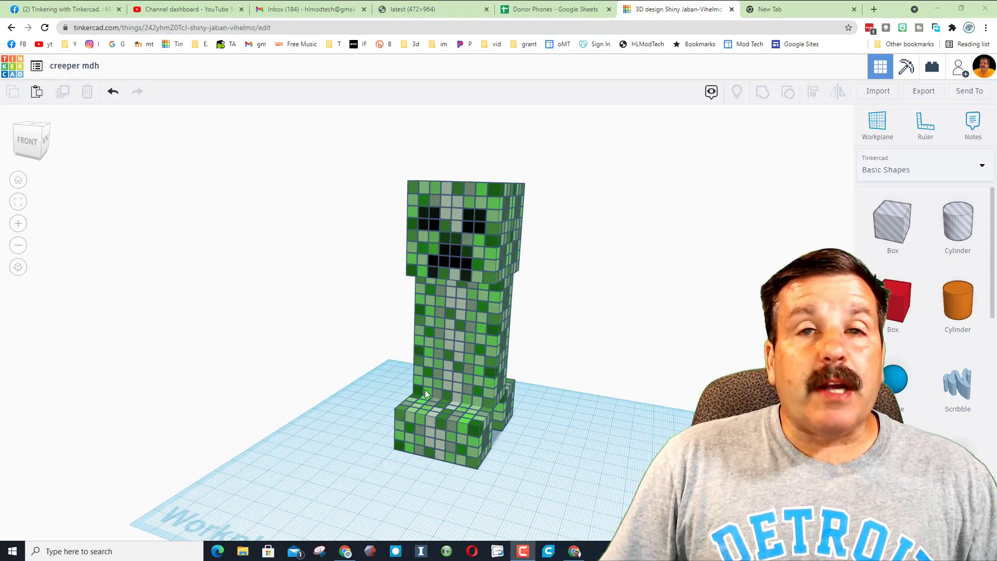
# Step: Generate a new collaboration link for the creeper design, copy it, and close the sharing dialog
pyautogui.click(959, 70)
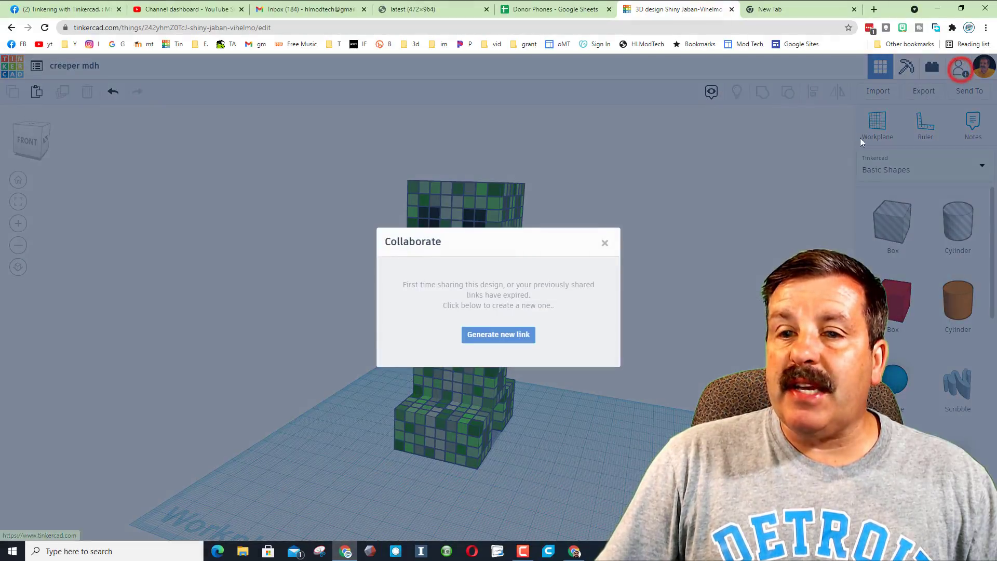
pyautogui.click(512, 337)
pyautogui.click(515, 305)
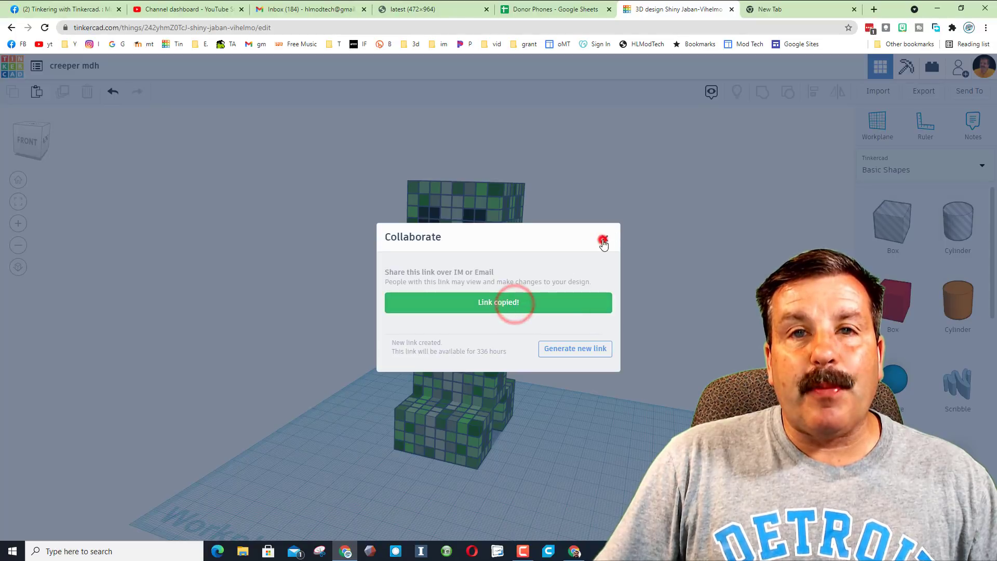
pyautogui.click(602, 240)
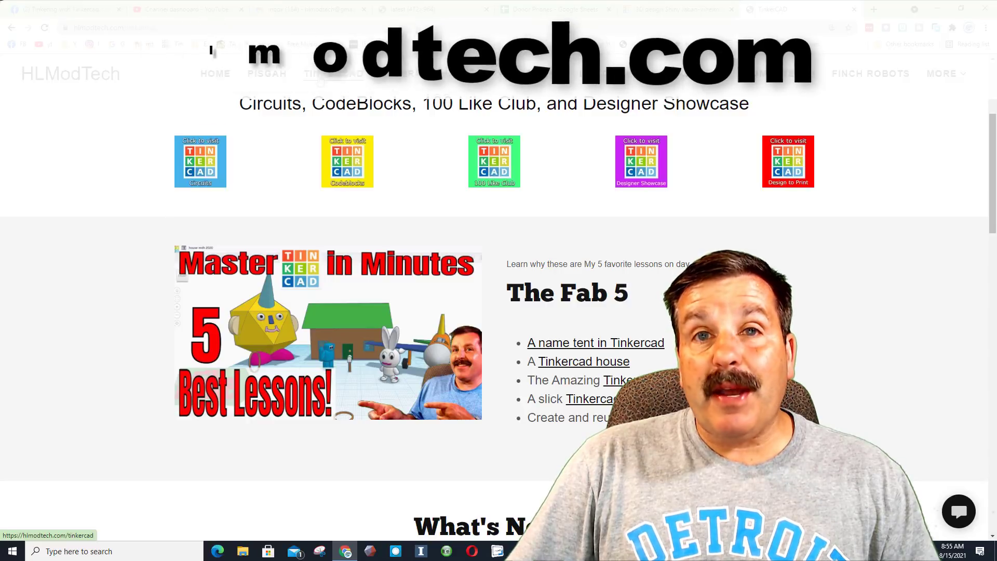
# Step: View the contact message form on the HLModTech Tinkercad page, and close it without filling it in
pyautogui.click(961, 513)
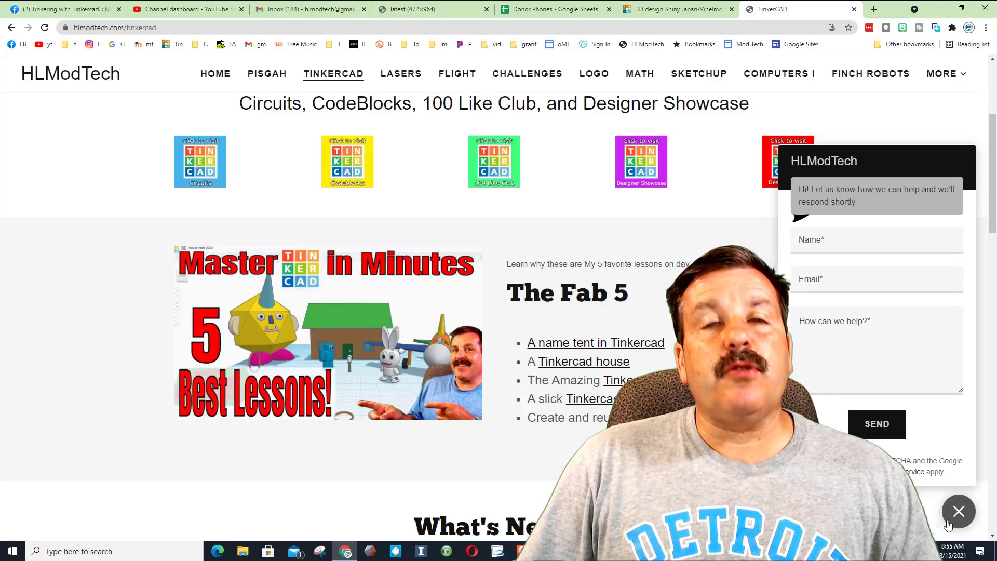
pyautogui.click(959, 514)
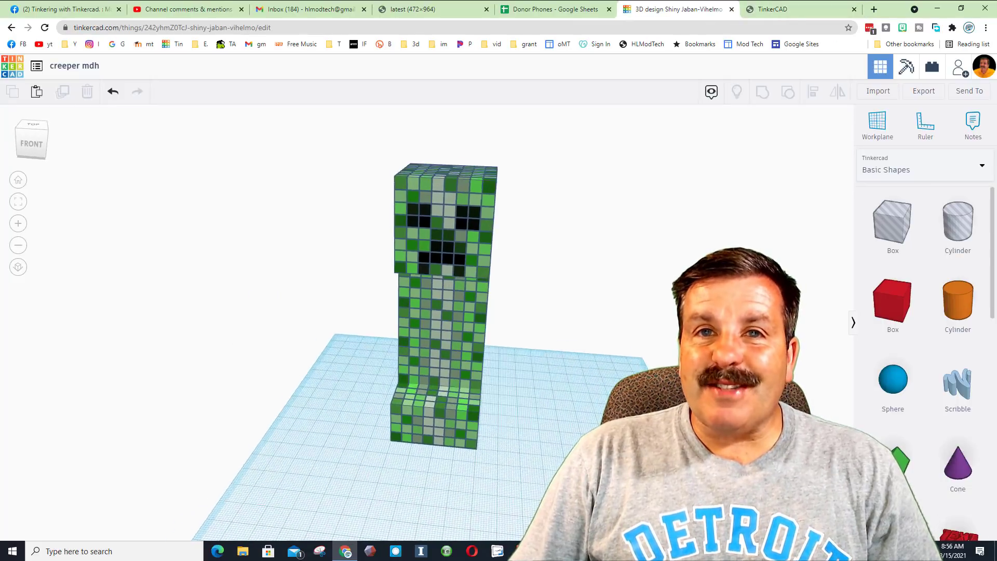
pyautogui.moveTo(613, 460)
pyautogui.mouseDown(button='right')
pyautogui.moveTo(553, 471)
pyautogui.moveTo(616, 459)
pyautogui.mouseUp(button='right')
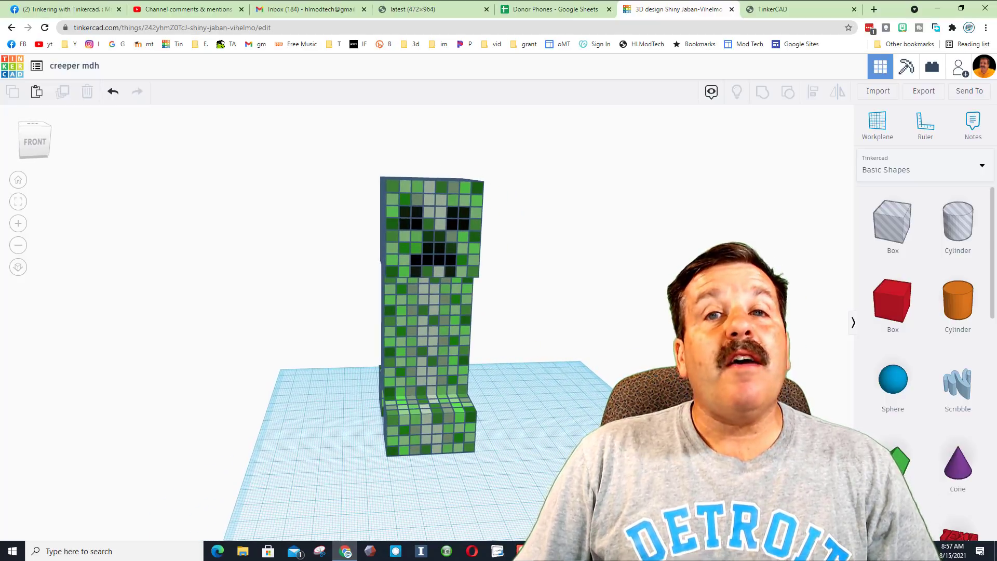